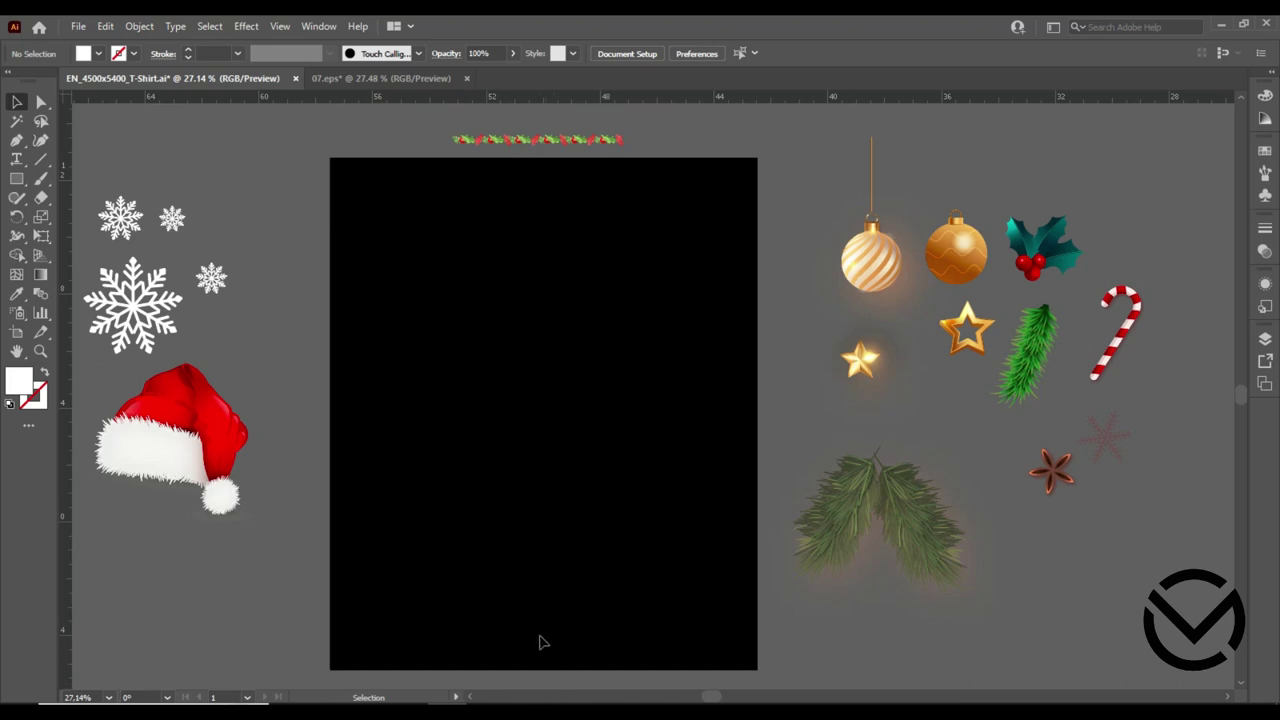
Paste the headline text onto the artboard, enlarge it, and fill it white from Swatches.
key("ctrl+v")
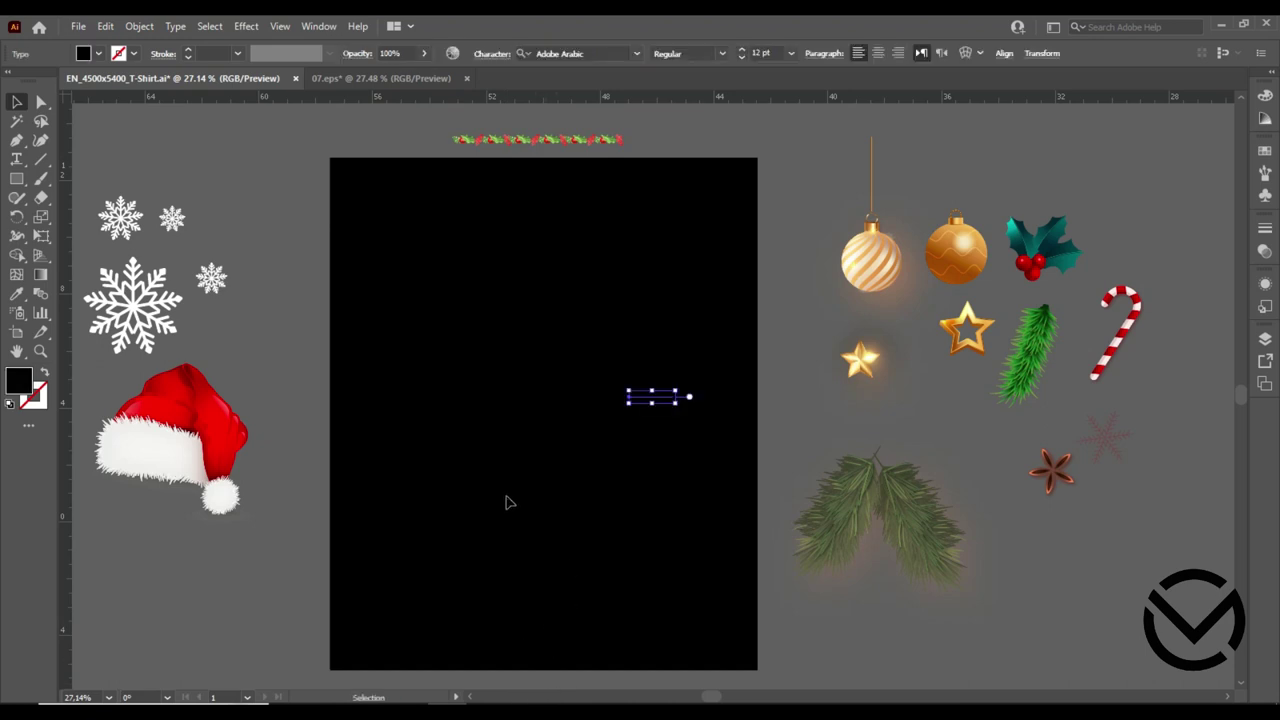
mouse_move(674, 403)
left_mouse_down()
mouse_move(755, 410)
mouse_move(557, 320)
left_mouse_up()
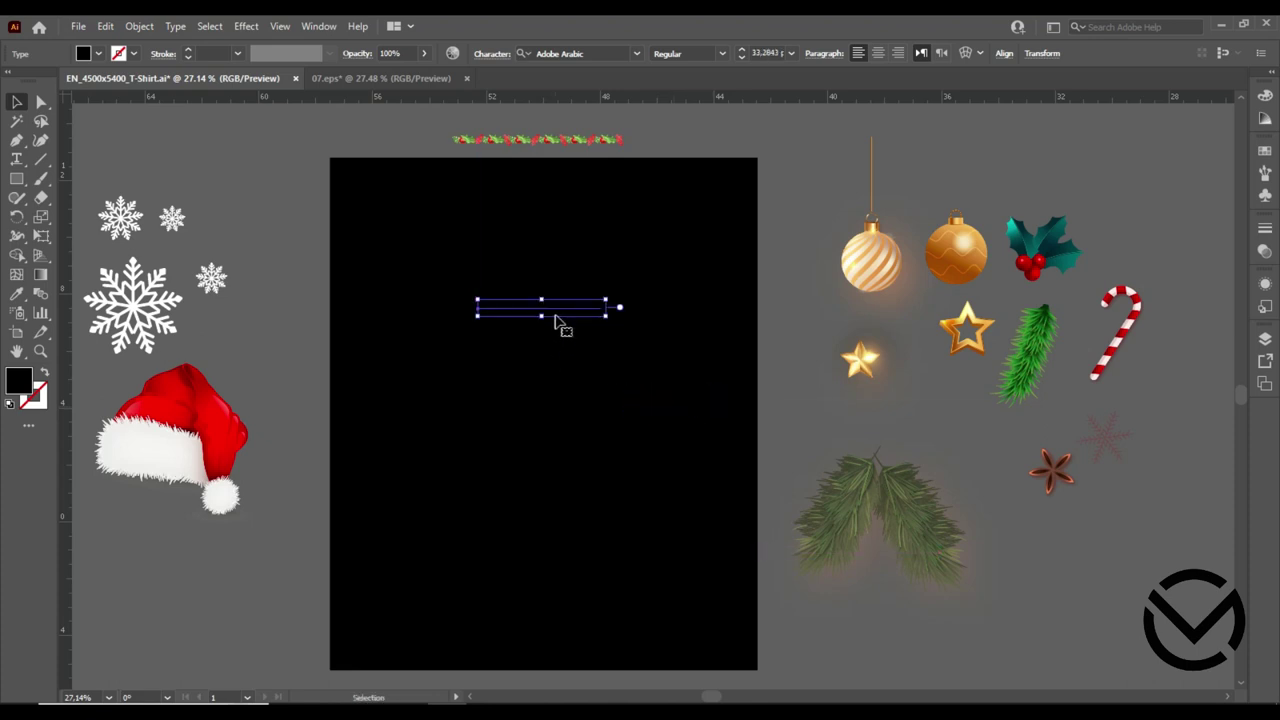
left_click(1265, 150)
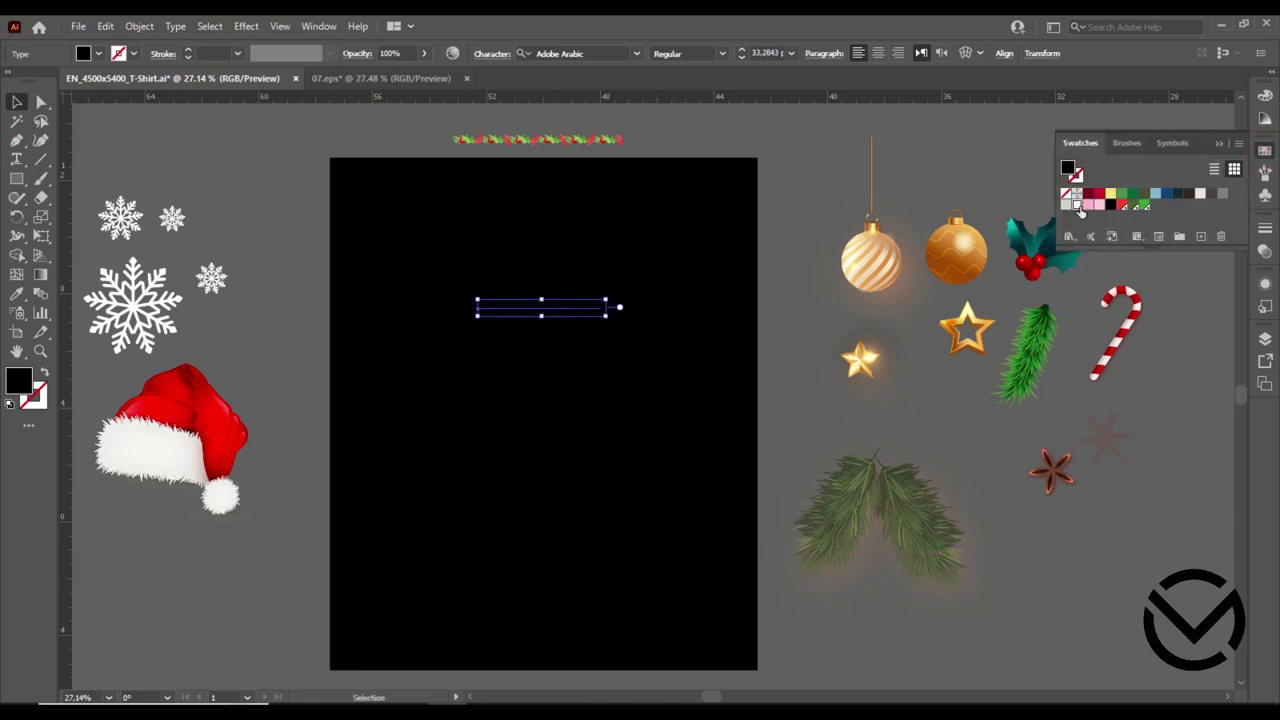
left_click(1077, 205)
Scale the white headline up near the artboard top and check the stray character after 'Bruh'.
left_click_drag(607, 320, 758, 330)
mouse_move(680, 313)
left_mouse_down()
mouse_move(590, 268)
mouse_move(584, 230)
left_mouse_up()
left_click_drag(662, 250, 722, 336)
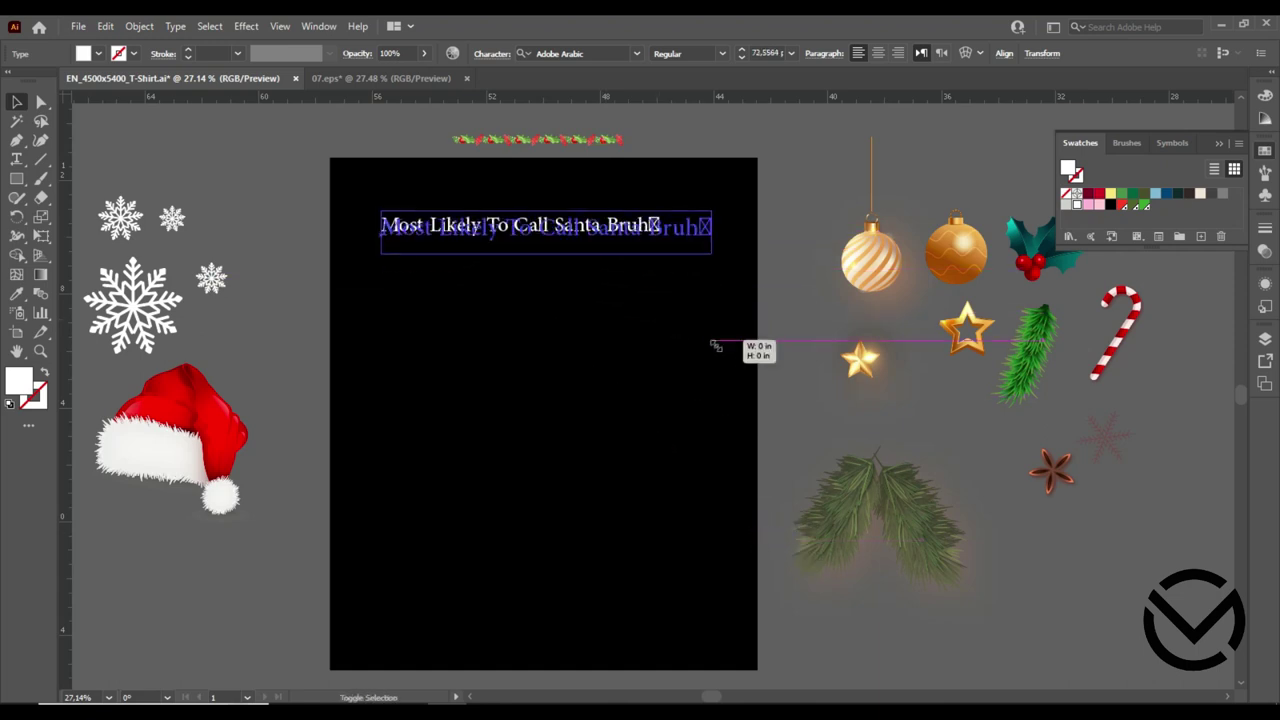
double_click(711, 227)
left_click_drag(711, 227, 720, 227)
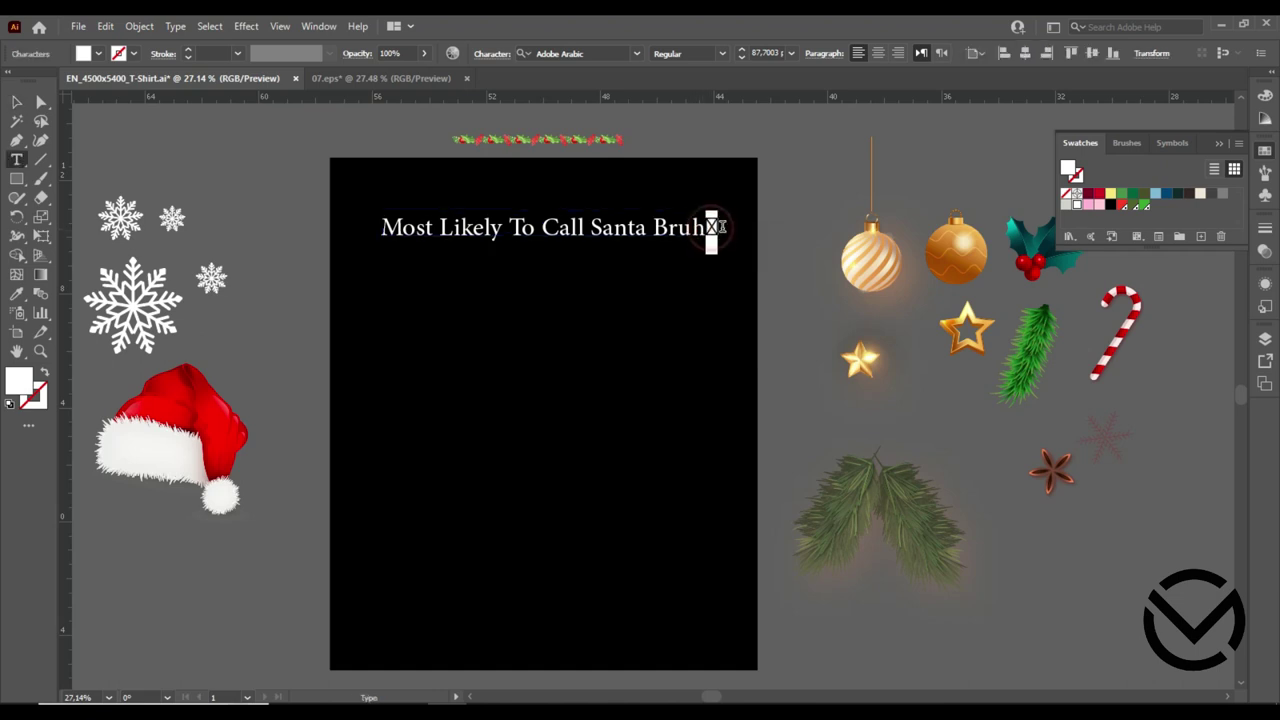
key("Escape")
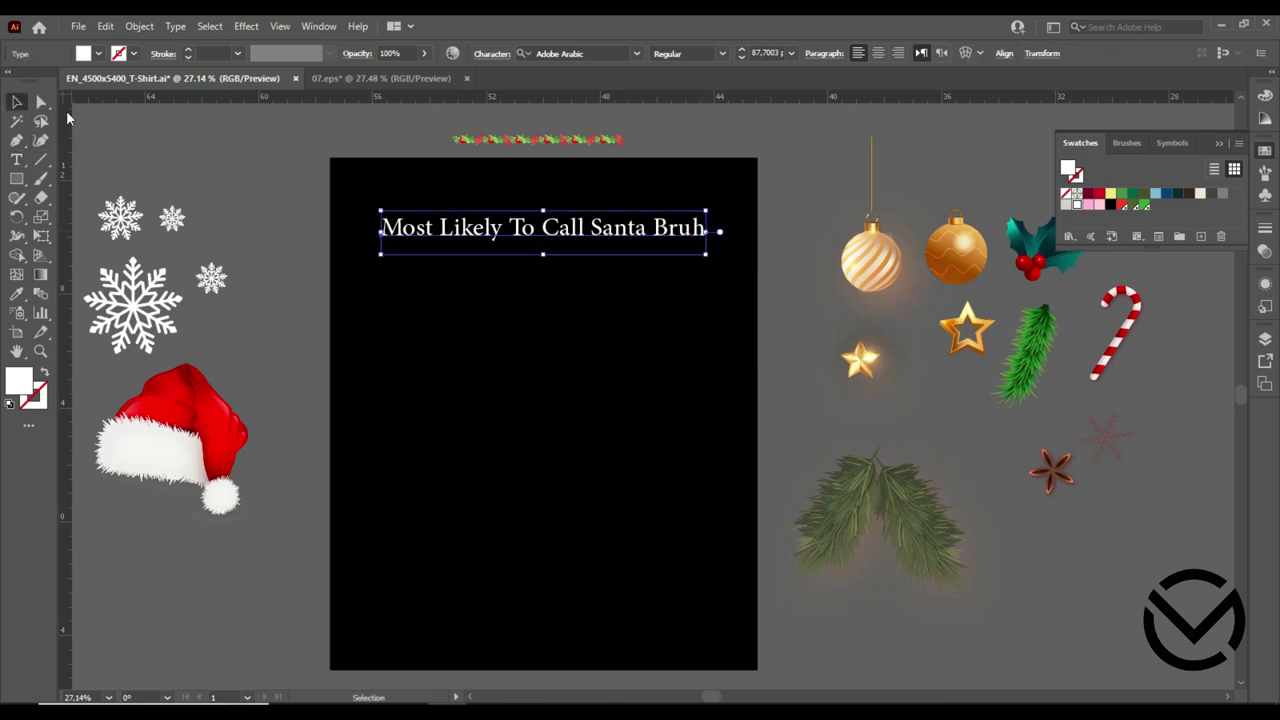
Select each clipart piece in turn, then reselect the headline and pan the view left.
left_click(533, 297)
left_click(543, 228)
left_click(346, 320)
left_click(175, 310)
left_click(217, 471)
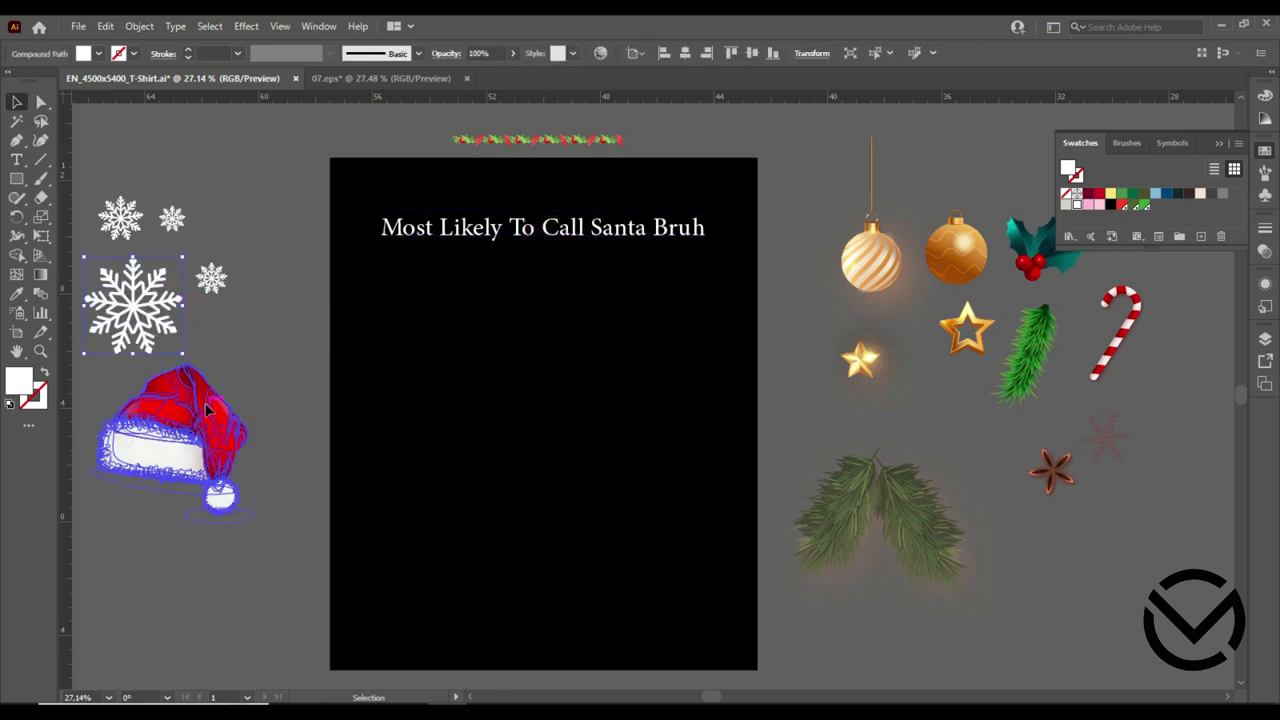
left_click(872, 290)
left_click(1125, 320)
left_click(1040, 250)
left_click(1040, 355)
left_click(966, 332)
left_click(1052, 468)
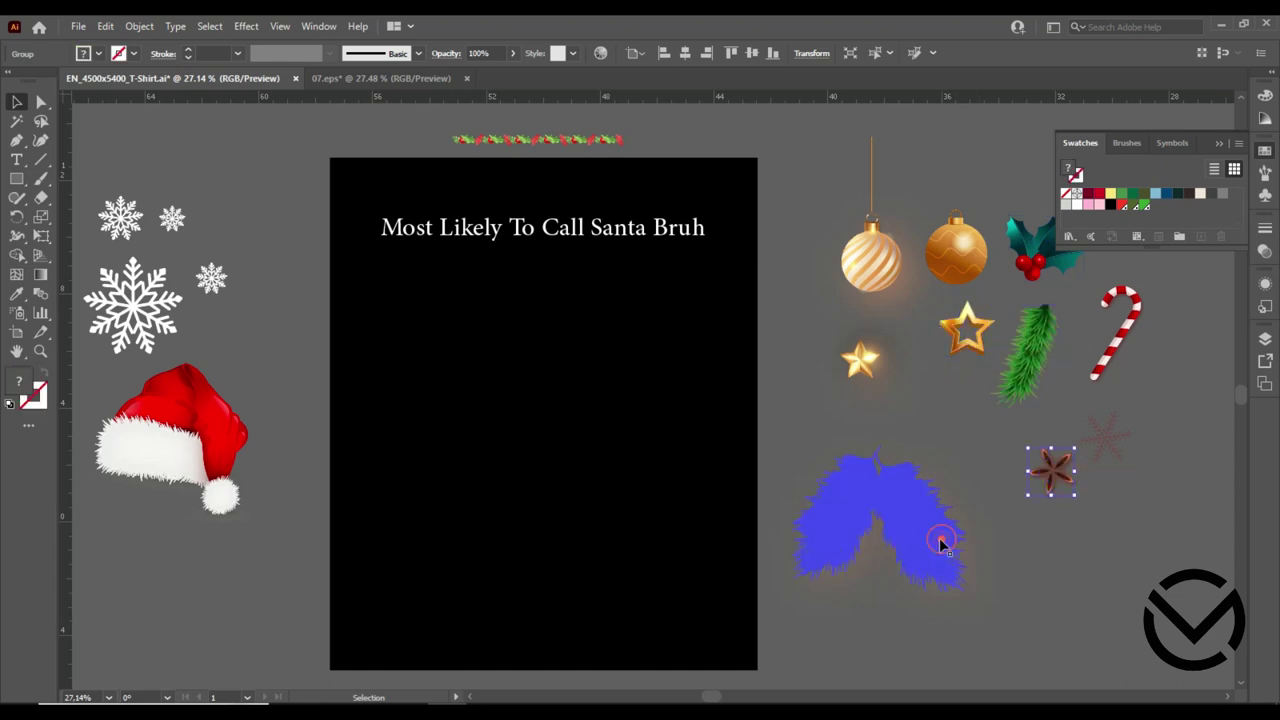
left_click(1074, 589)
left_click(591, 232)
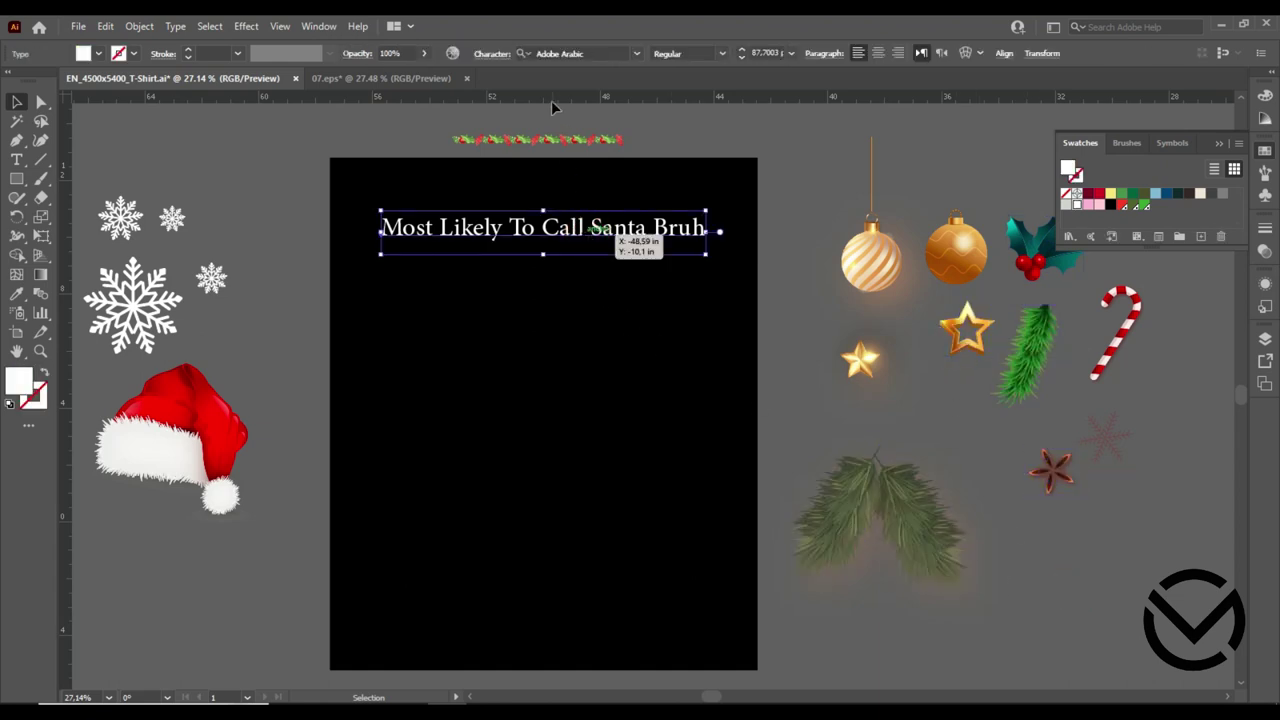
left_click_drag(677, 251, 503, 251)
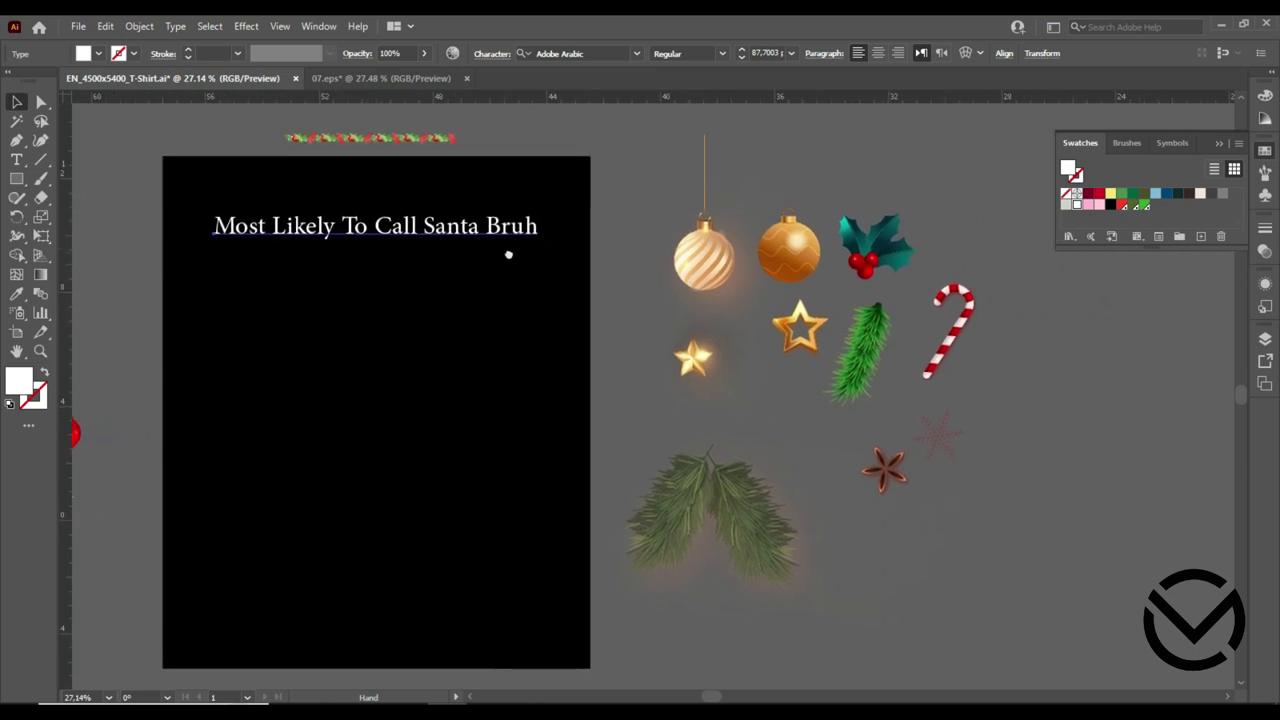
Filter fonts by Handwritten and set the headline to Comic Sans MS Bold.
left_click(636, 54)
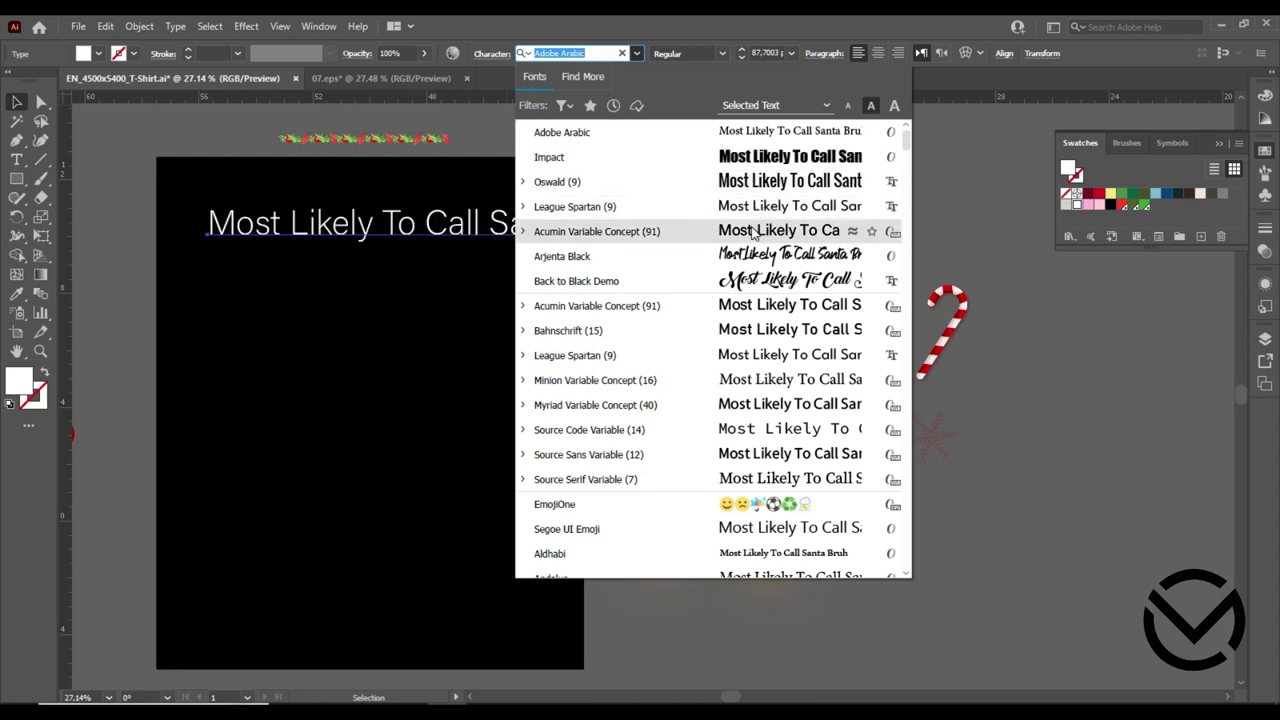
left_click(564, 105)
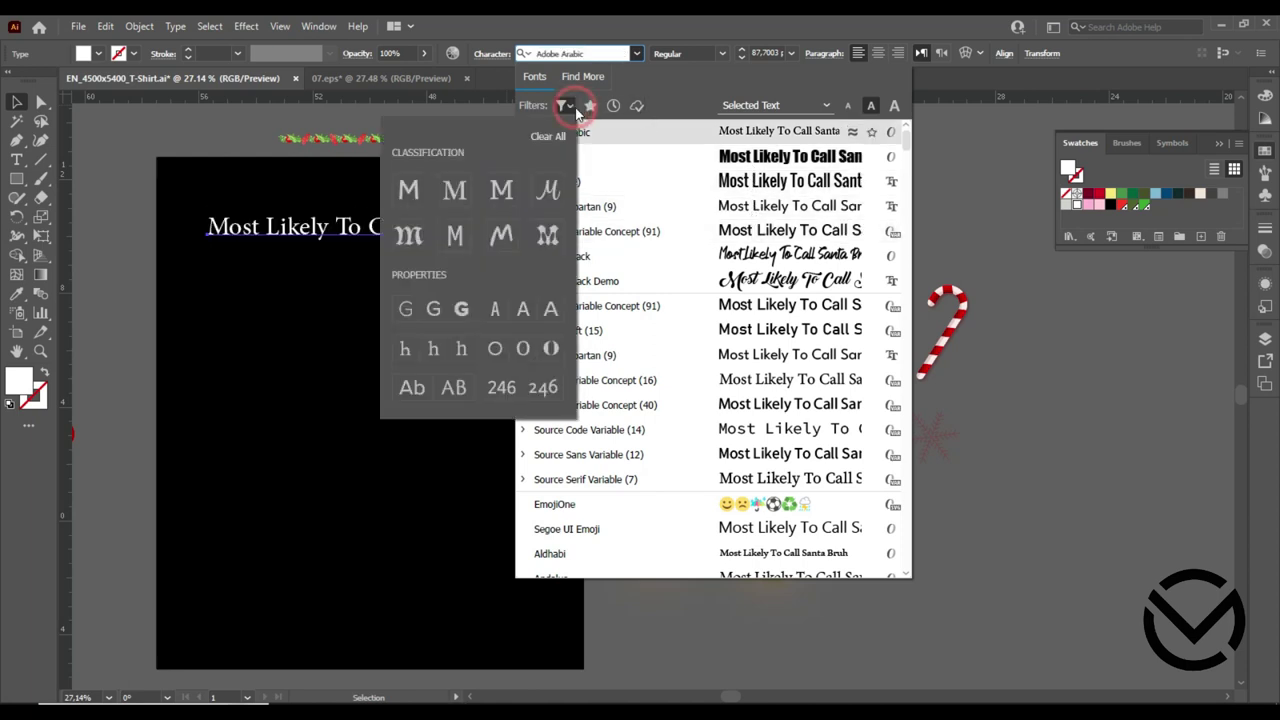
left_click(501, 235)
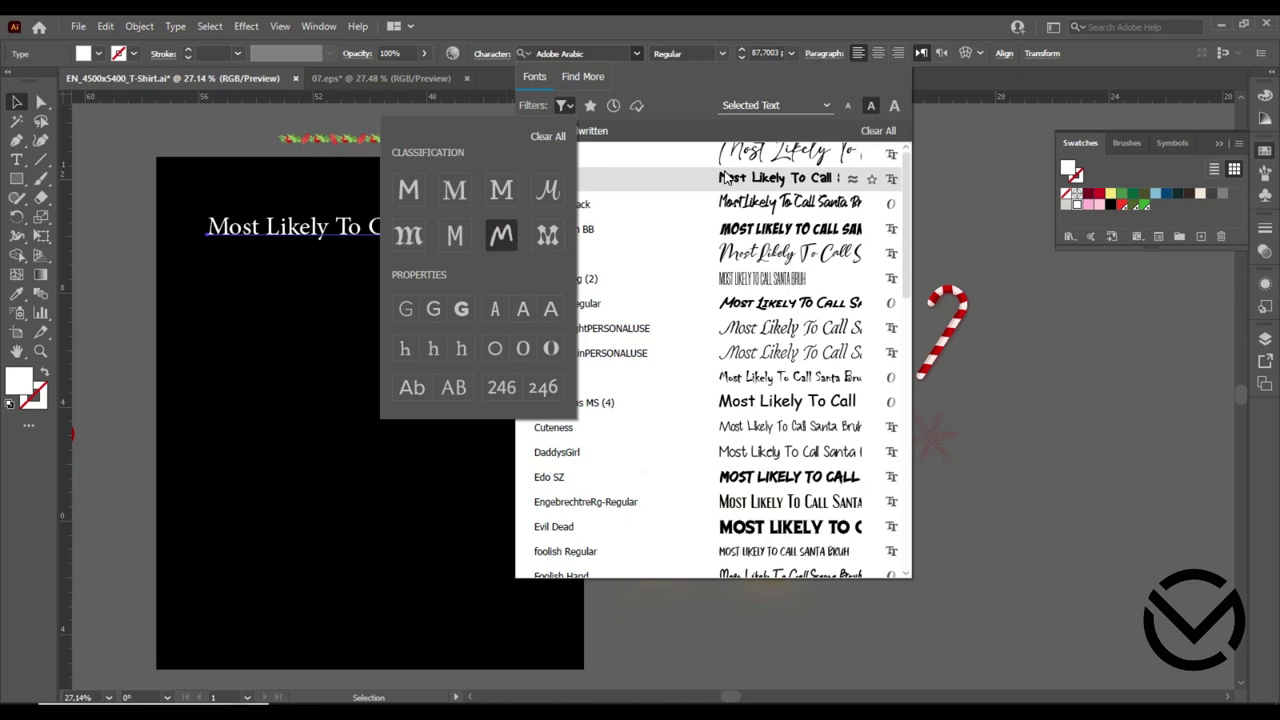
key("Down")
key("Down")
key("Down")
key("Down")
key("Down")
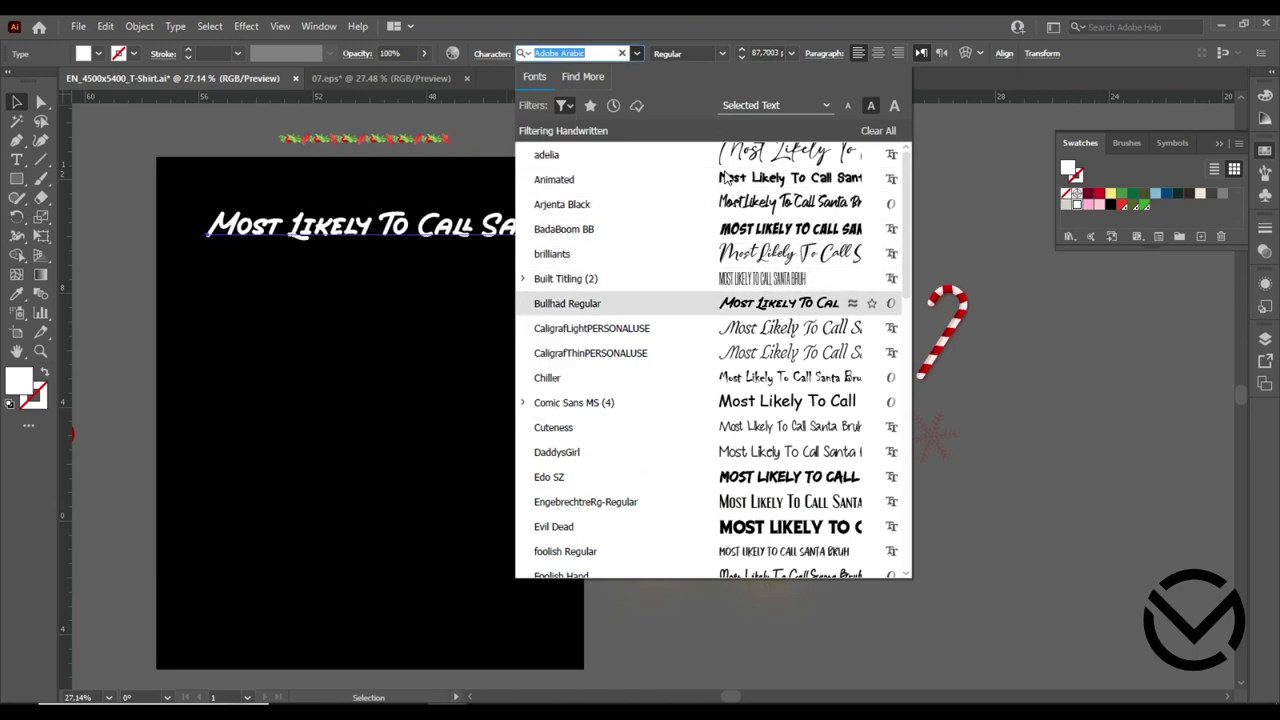
key("Down")
key("Down")
key("Down")
key("Down")
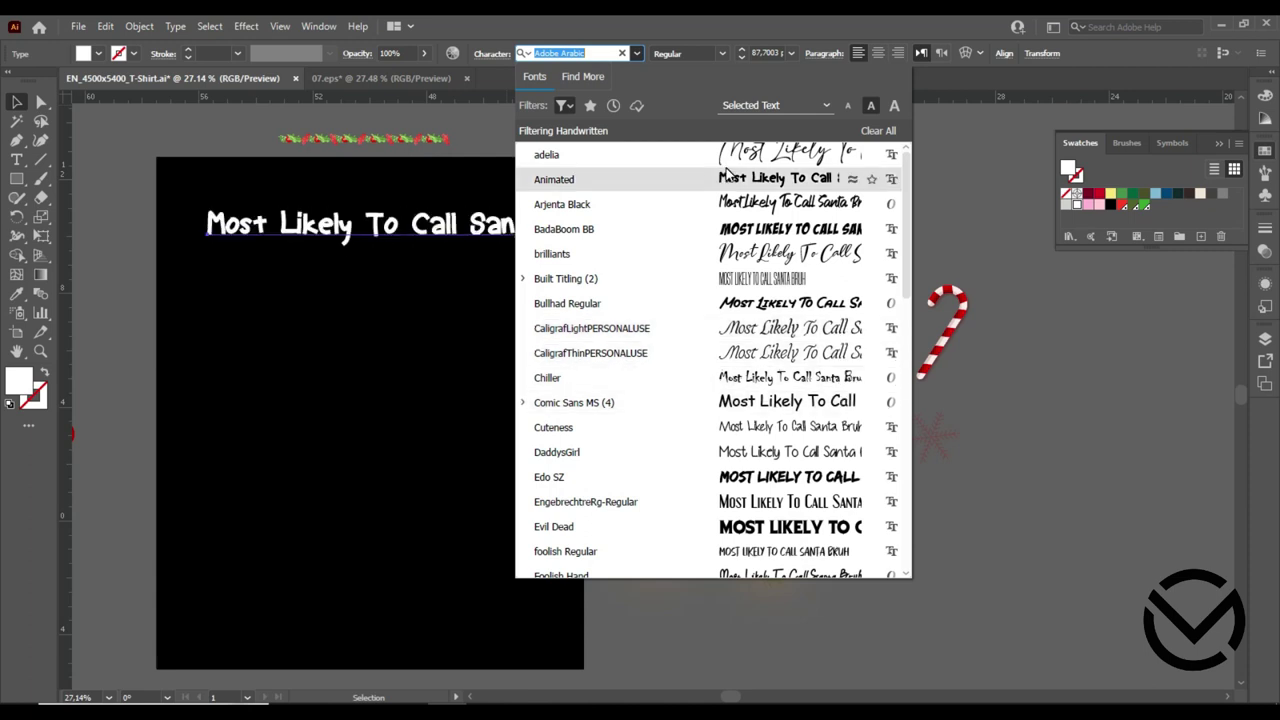
left_click(522, 403)
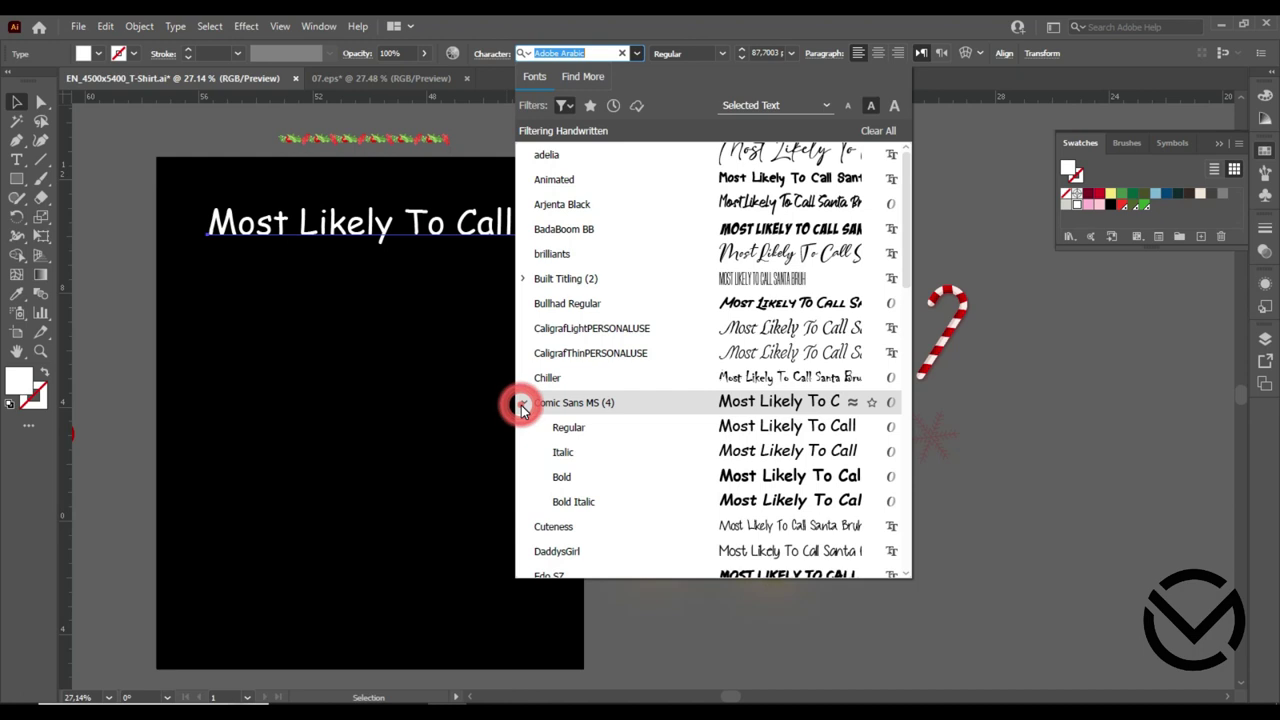
left_click(566, 478)
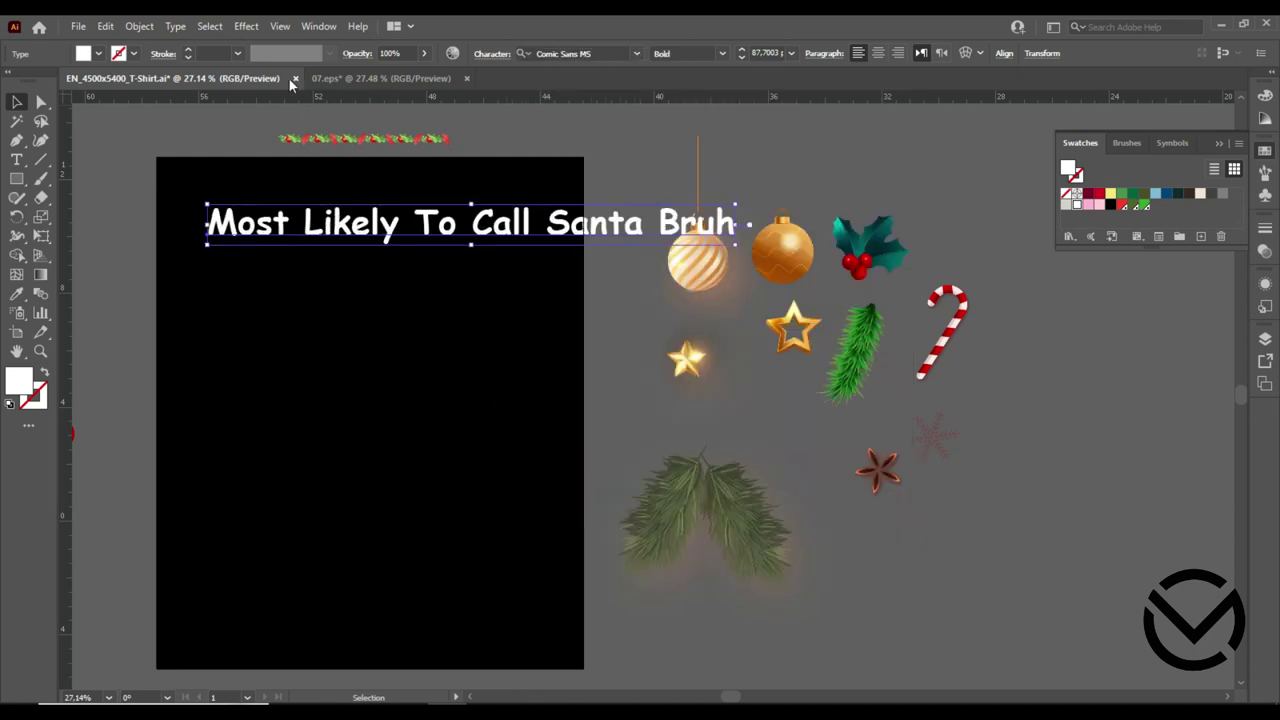
left_click(175, 28)
mouse_move(215, 273)
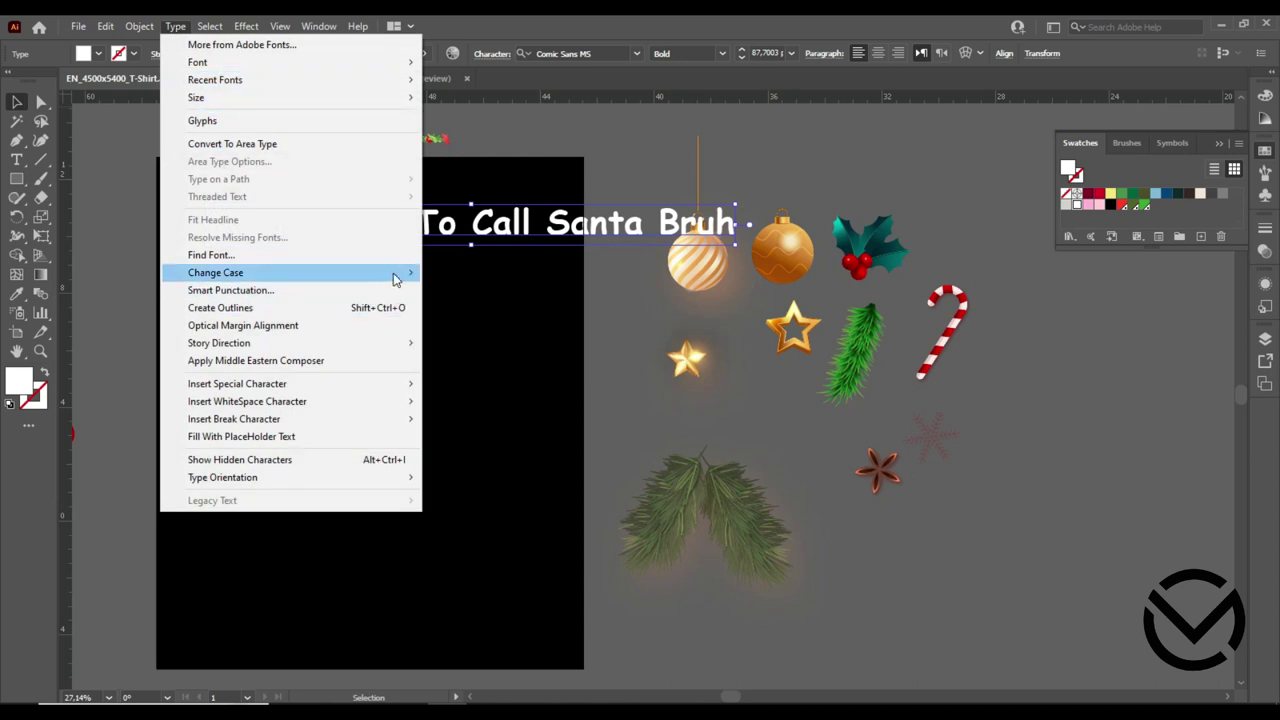
Make the headline uppercase, duplicate it, and edit the copies into MOST LIKELY, TO CALL SANTA and BRUH.
left_click(470, 272)
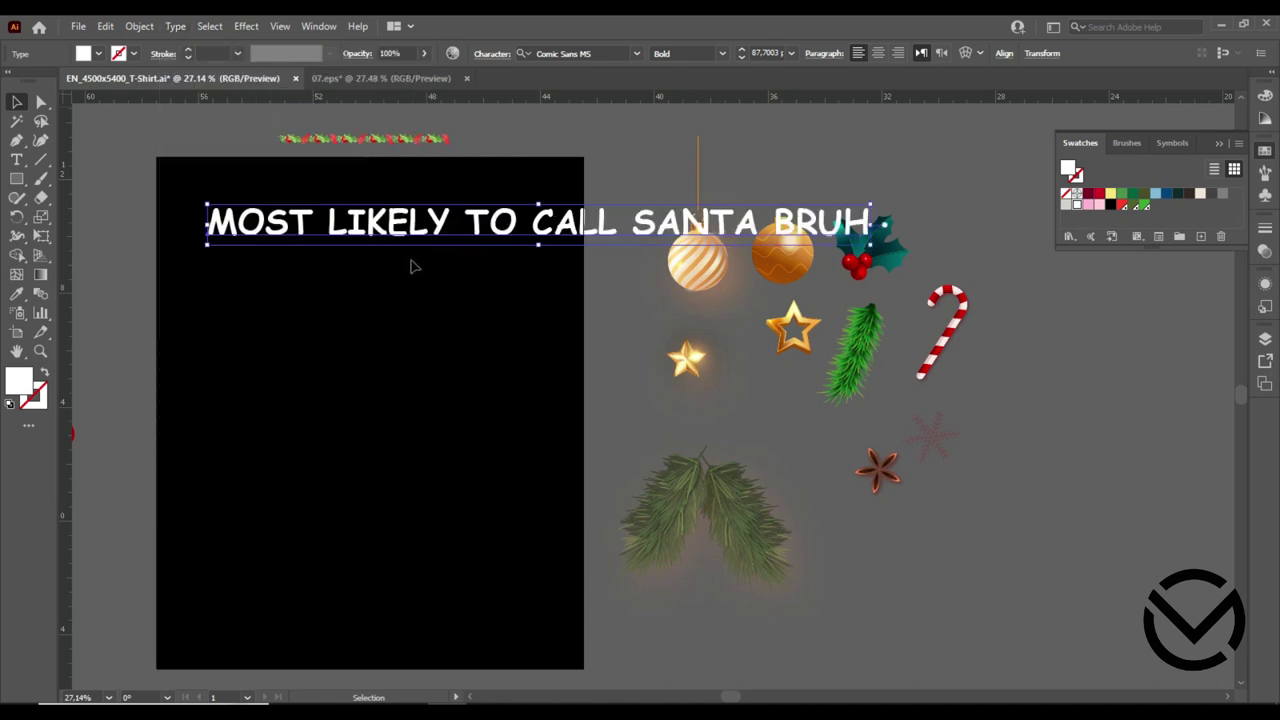
mouse_move(430, 234)
left_mouse_down()
mouse_move(424, 224)
mouse_move(418, 334)
left_mouse_up()
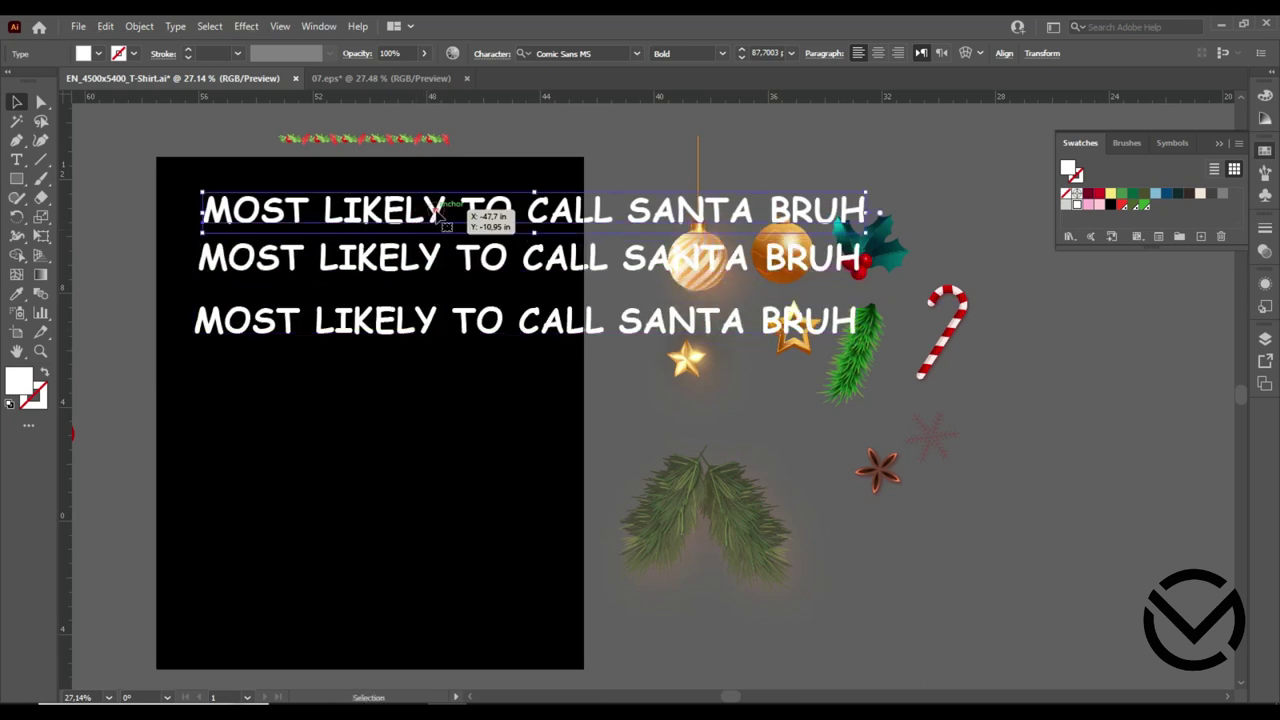
double_click(489, 212)
left_click_drag(442, 208, 885, 206)
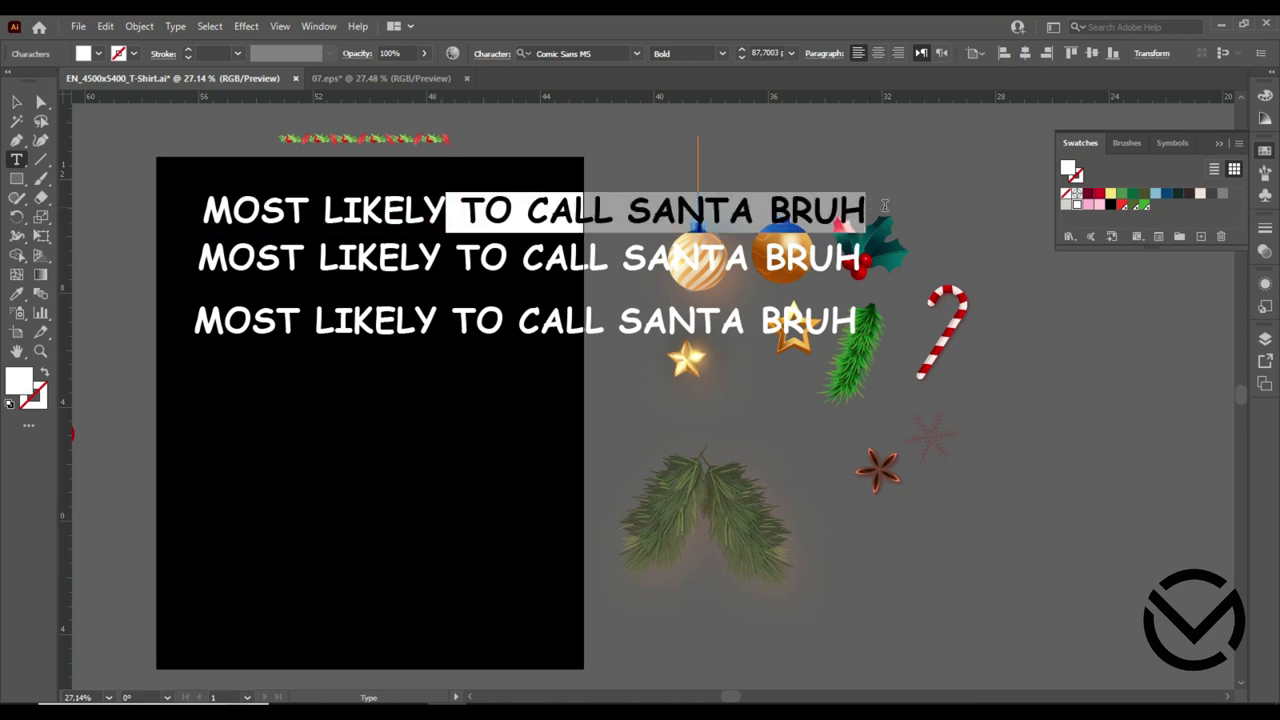
key("BackSpace")
left_click_drag(456, 262, 201, 262)
key("BackSpace")
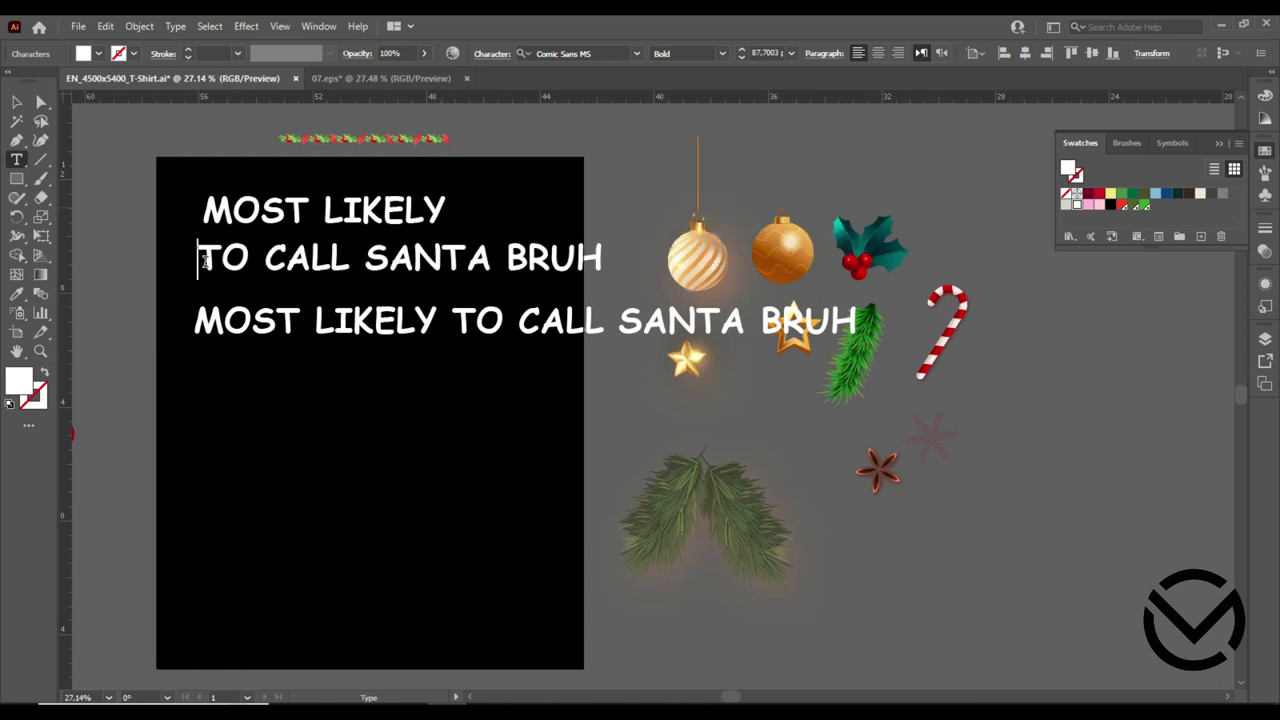
left_click_drag(494, 264, 615, 264)
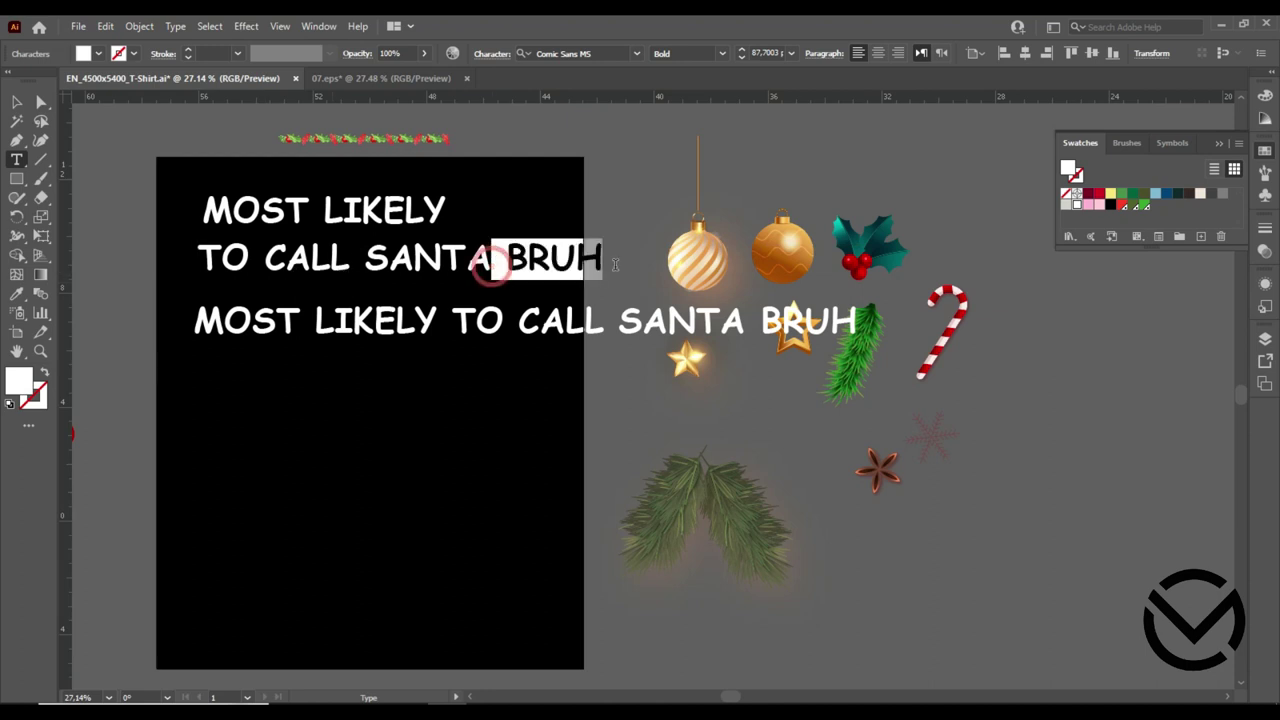
key("BackSpace")
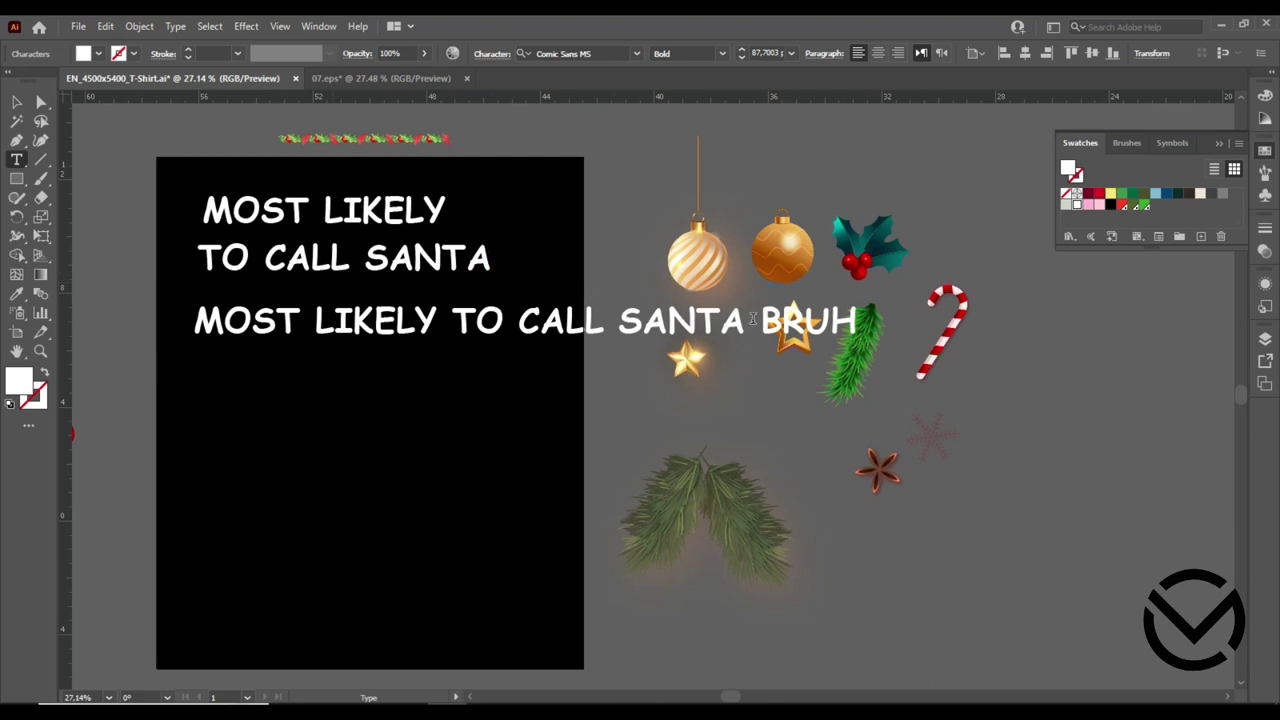
left_click_drag(760, 322, 172, 327)
key("BackSpace")
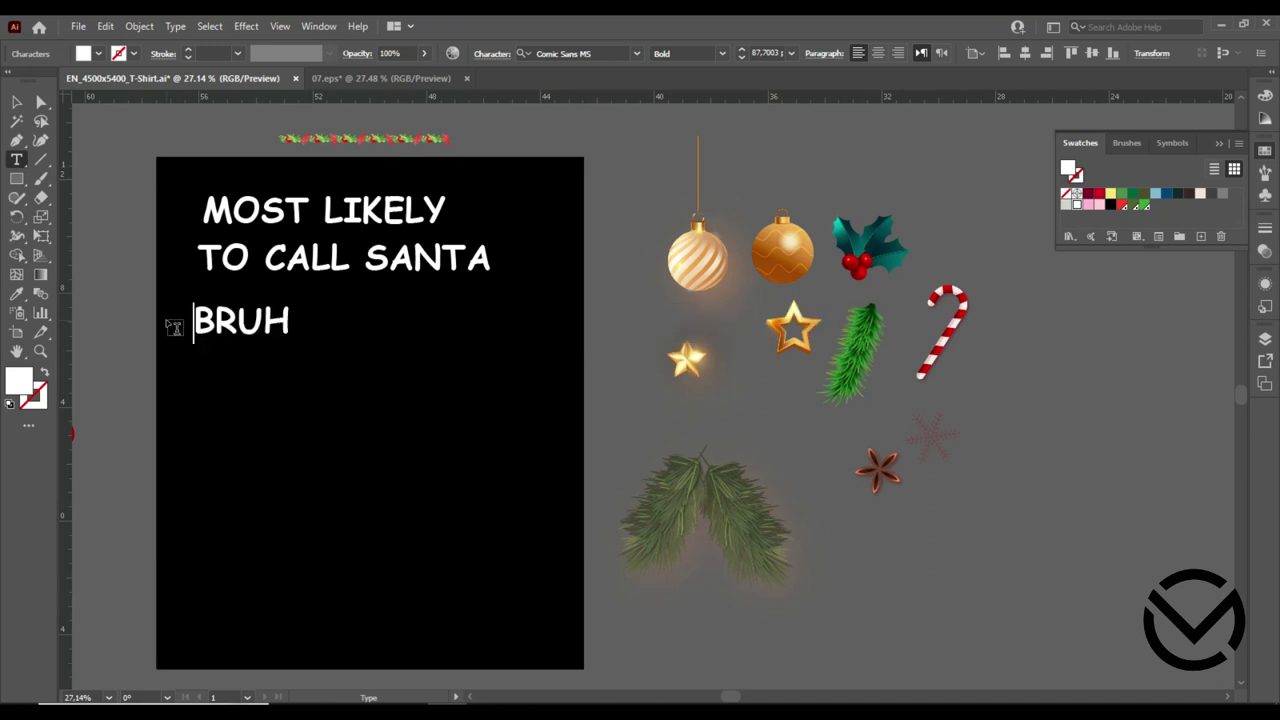
Move TO CALL SANTA and BRUH lower and enlarge MOST LIKELY near the top.
left_click(15, 102)
mouse_move(354, 383)
left_mouse_down()
mouse_move(251, 277)
mouse_move(292, 475)
left_mouse_up()
left_click_drag(365, 213, 404, 243)
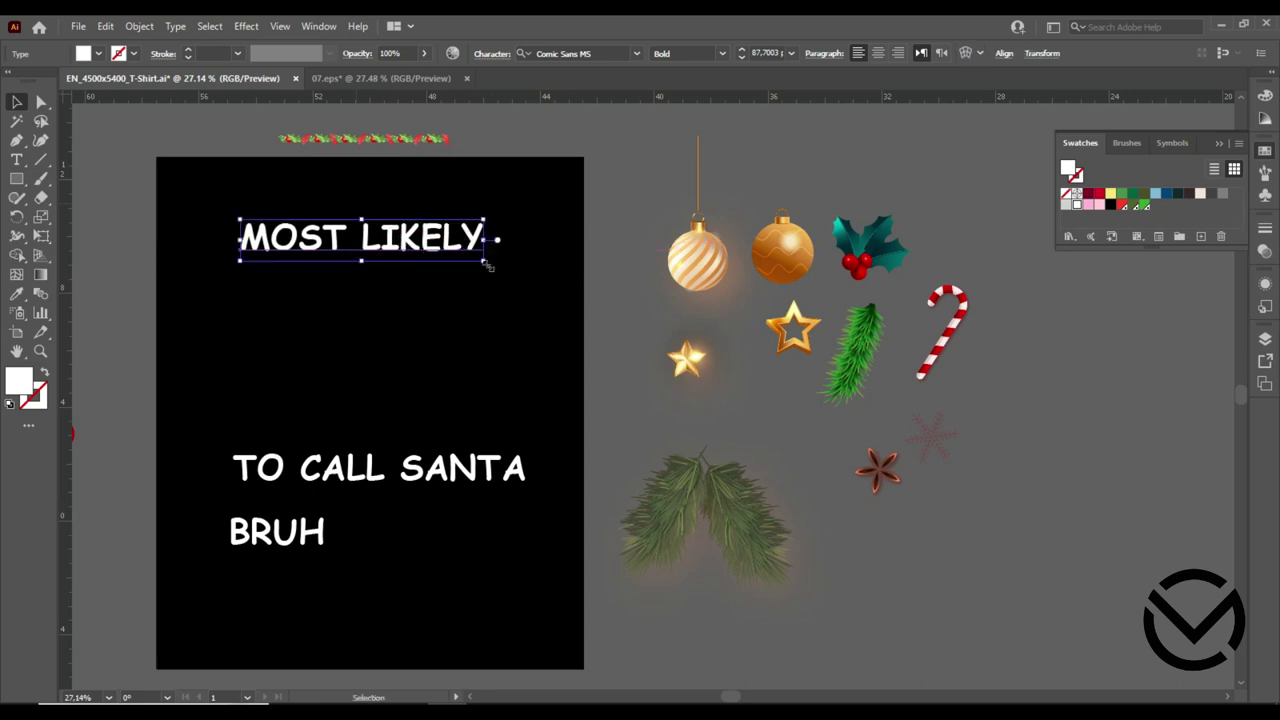
left_click_drag(487, 265, 518, 282)
left_click_drag(436, 252, 425, 285)
left_click_drag(383, 362, 555, 366)
left_click_drag(563, 297, 557, 290)
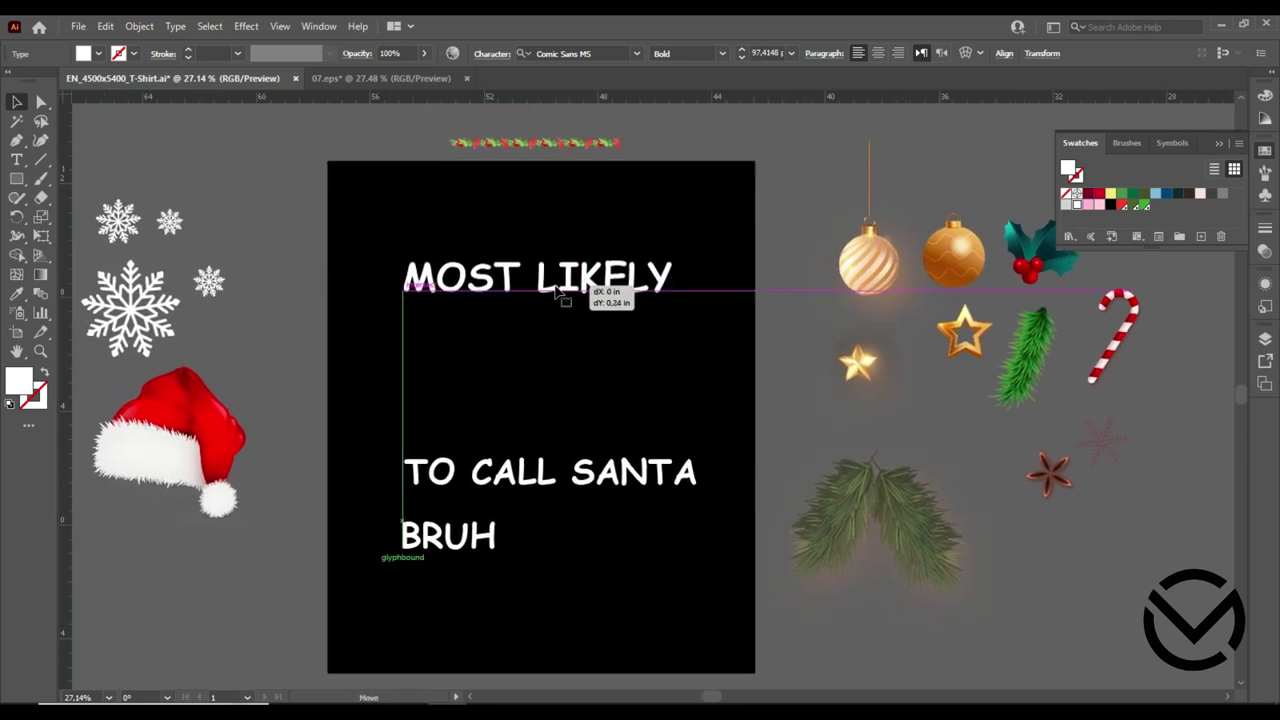
Move the Santa hat above the headline and scale it down.
mouse_move(200, 440)
left_mouse_down()
mouse_move(625, 310)
mouse_move(584, 276)
left_mouse_up()
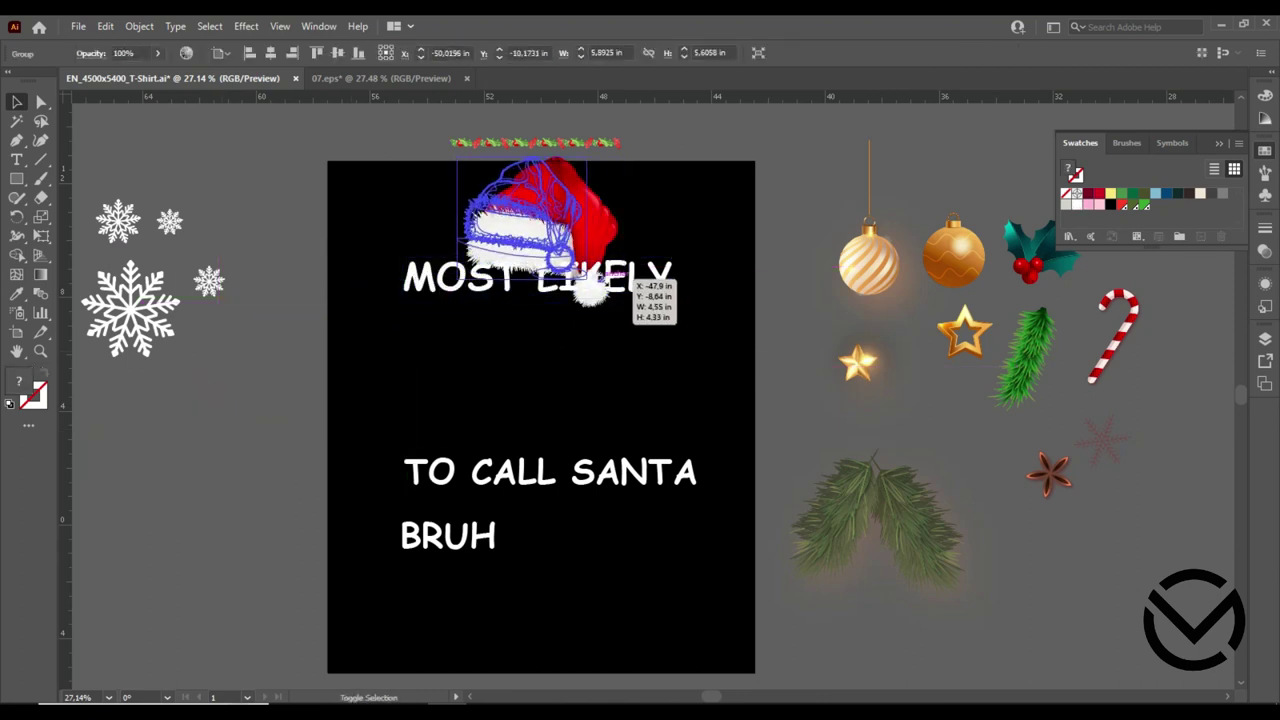
left_click(600, 358)
left_click_drag(530, 210, 550, 207)
left_click(557, 313)
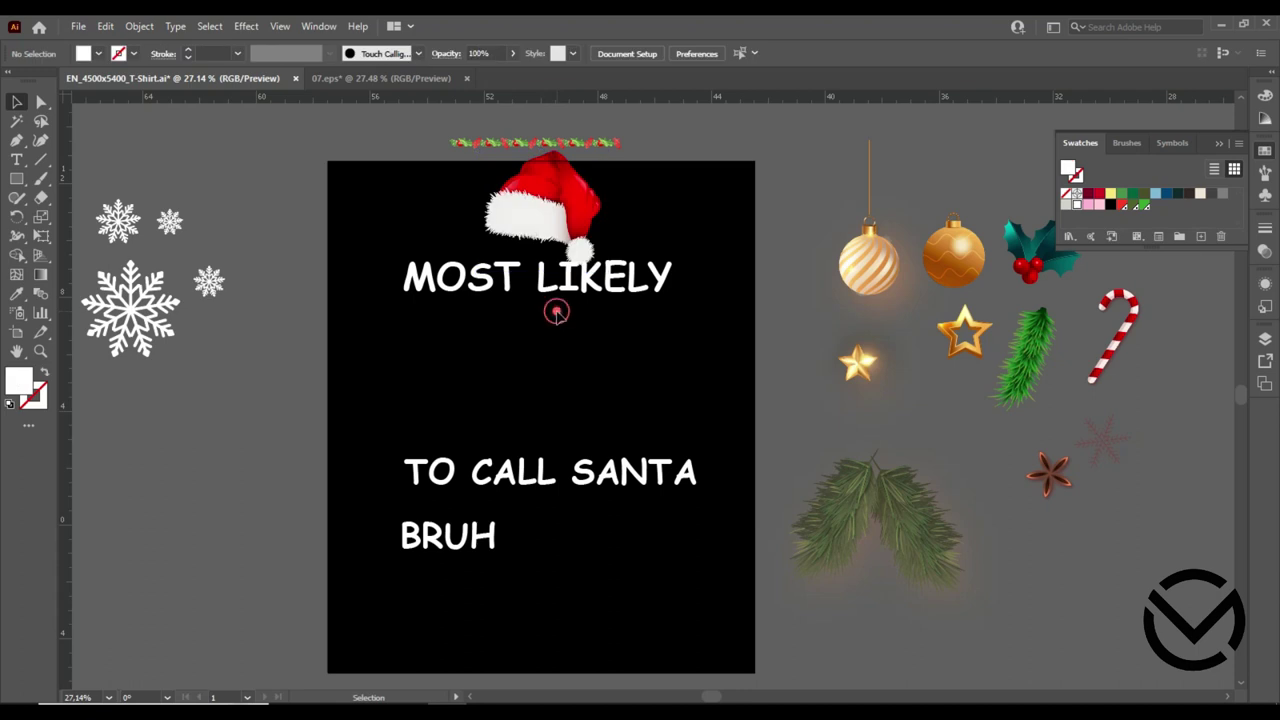
left_click(571, 250)
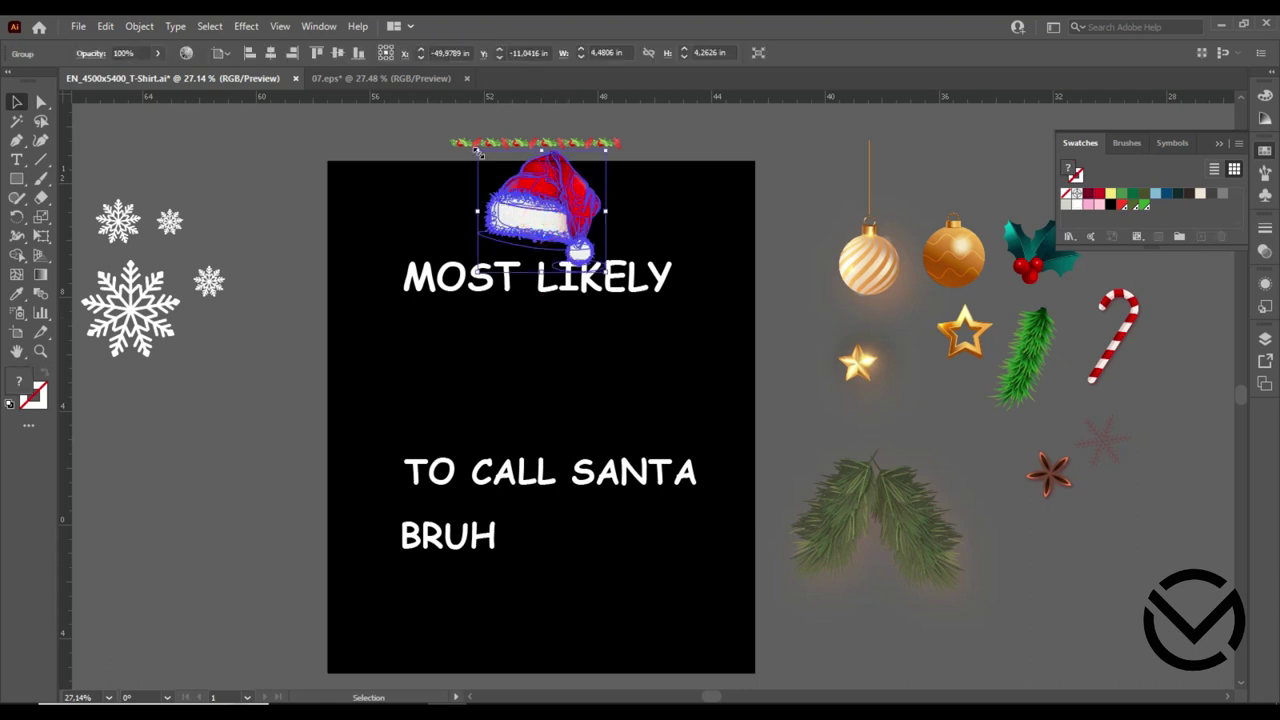
mouse_move(475, 146)
left_mouse_down()
mouse_move(493, 186)
mouse_move(518, 189)
left_mouse_up()
left_click(563, 363)
Tilt the Santa hat about 6.5° and settle it just above MOST LIKELY.
left_click(563, 230)
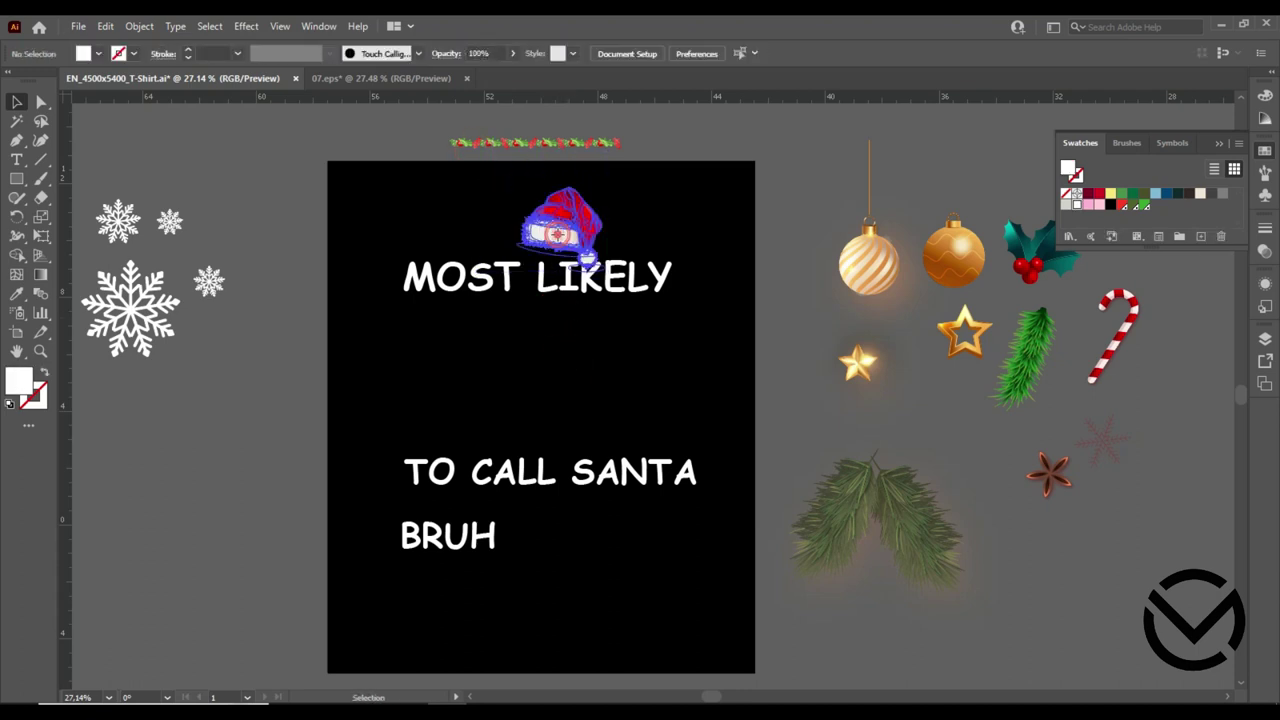
left_click_drag(590, 258, 577, 258)
left_click_drag(600, 177, 598, 173)
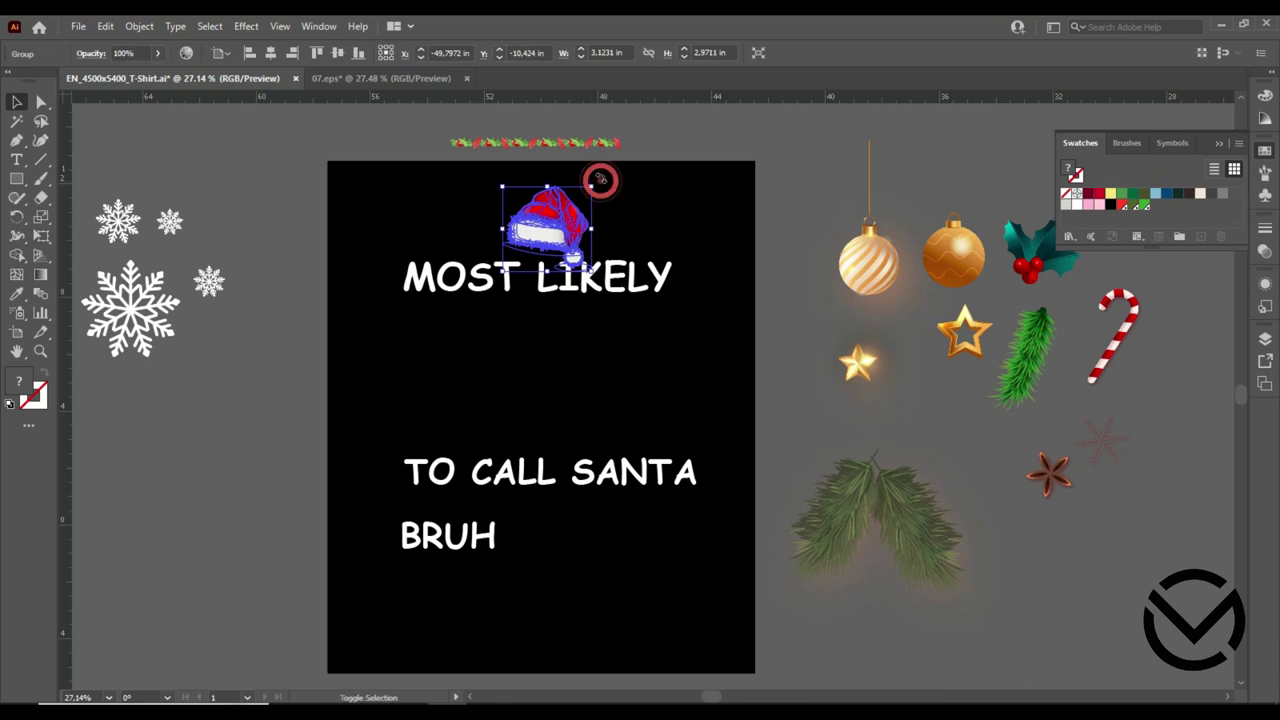
left_click(570, 356)
left_click_drag(556, 245, 555, 238)
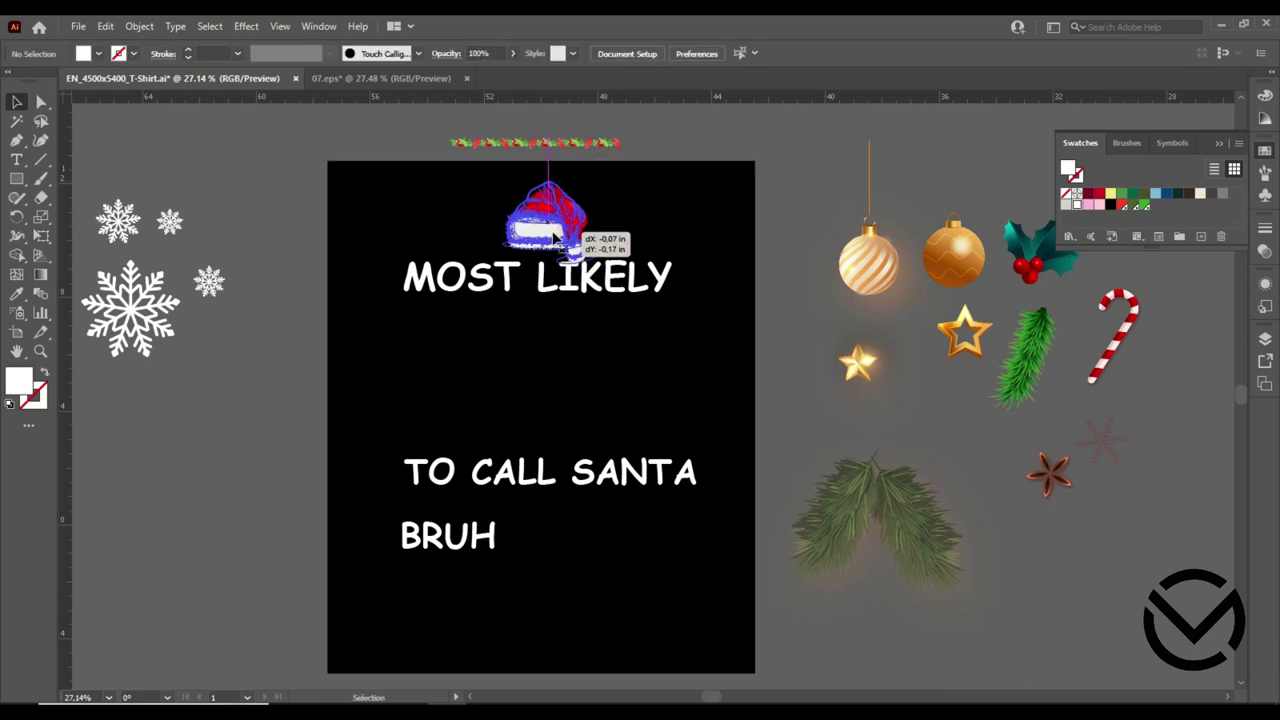
left_click(560, 340)
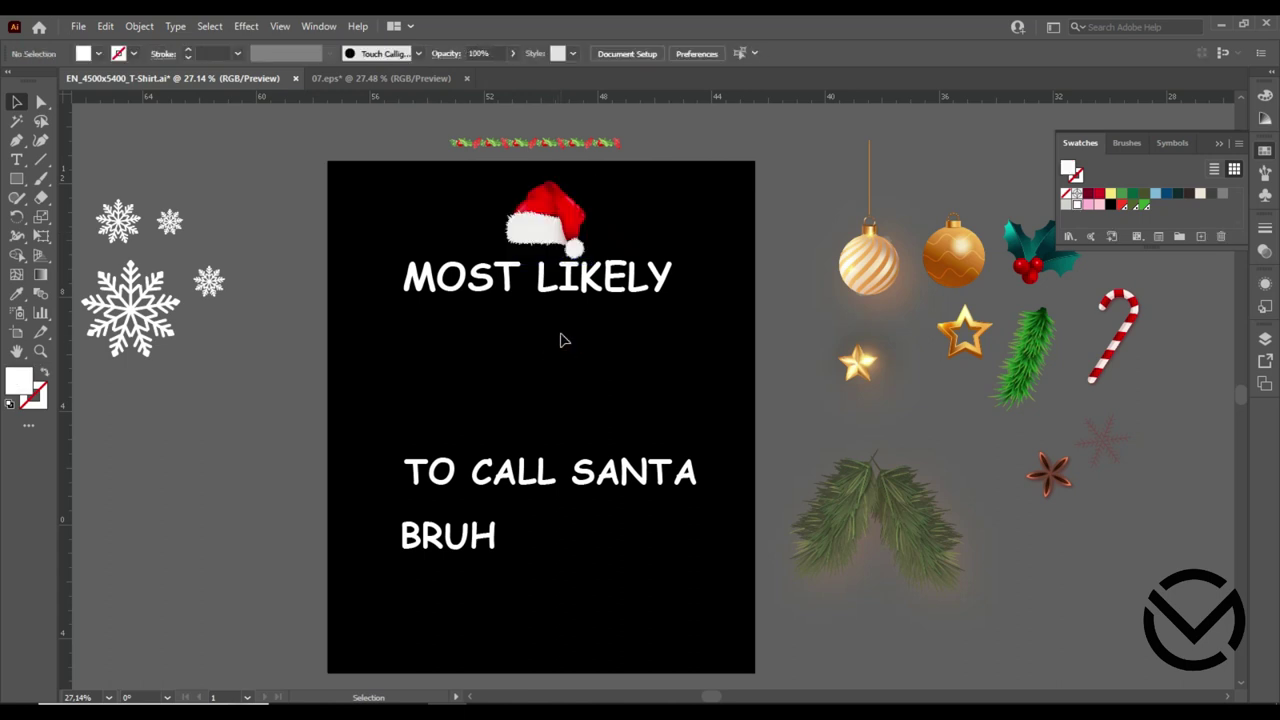
Place the candy cane to the right of the Santa hat and tilt it.
left_click_drag(1120, 348, 621, 209)
right_click(621, 209)
left_click(674, 194)
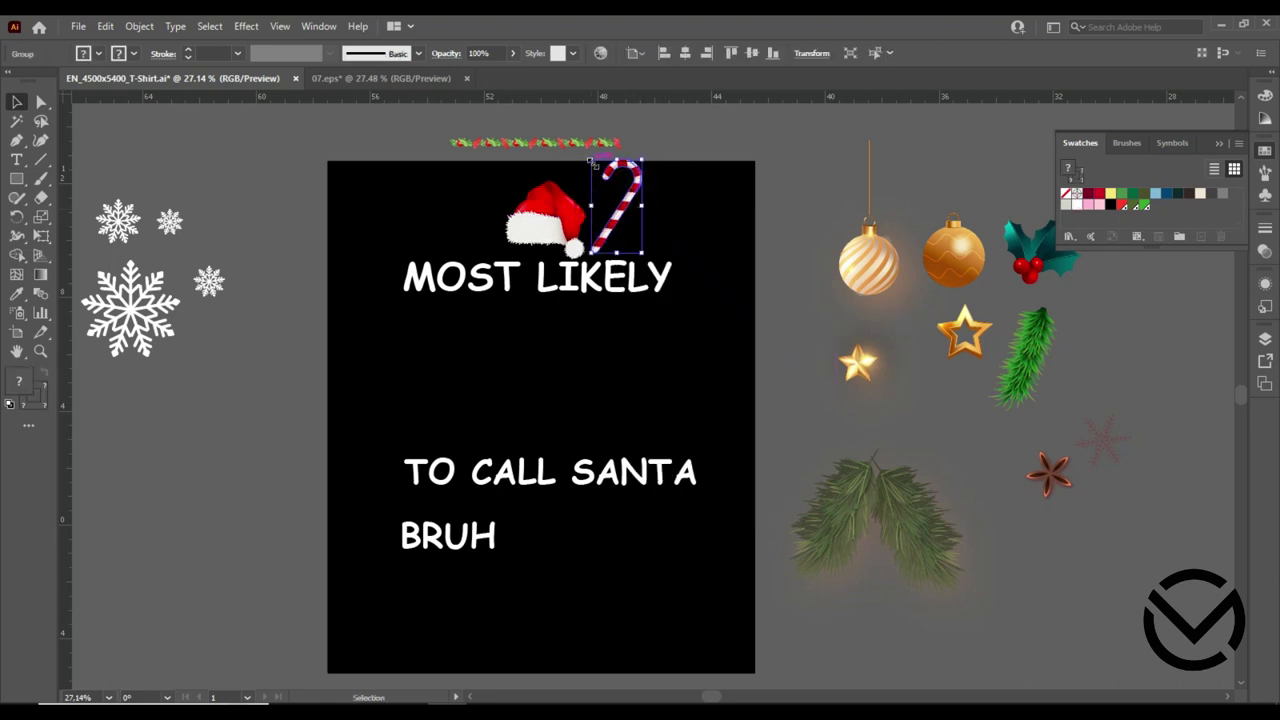
left_click_drag(592, 160, 640, 172)
left_click(684, 218)
left_click_drag(632, 230, 612, 222)
Make a vertically reflected copy of the candy cane and put it left of the hat.
right_click(612, 222)
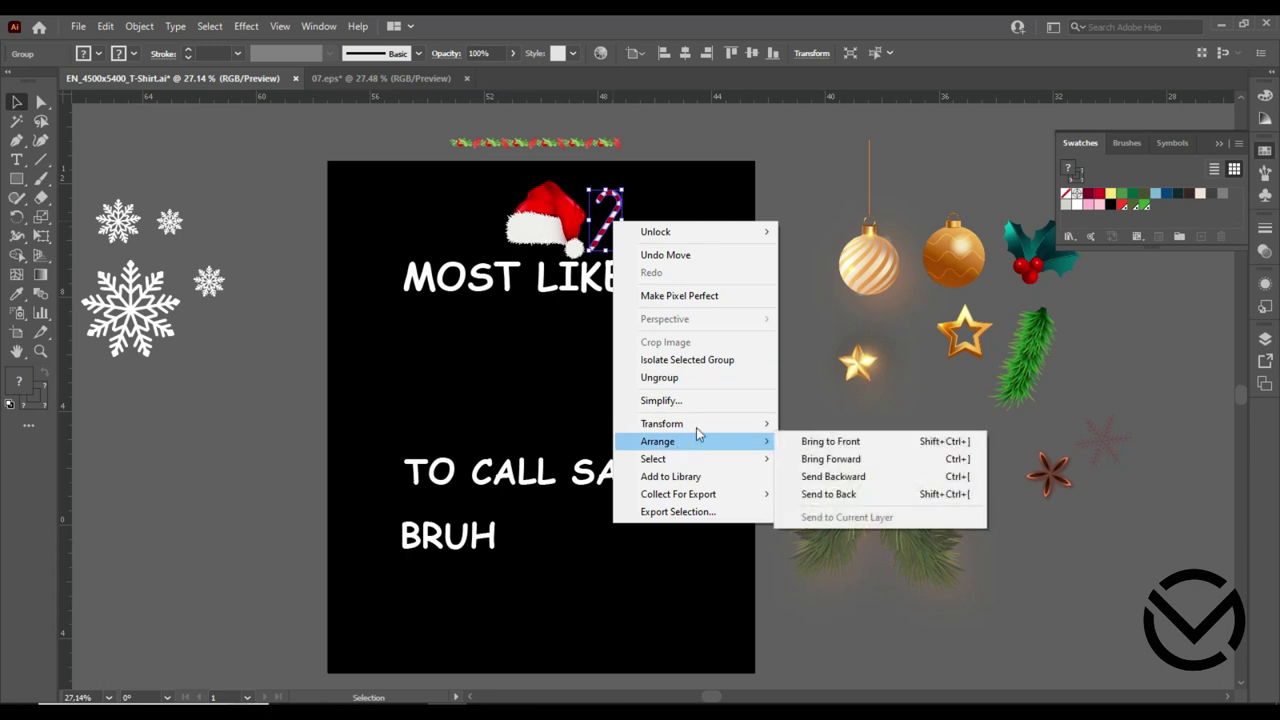
mouse_move(662, 423)
left_click(820, 484)
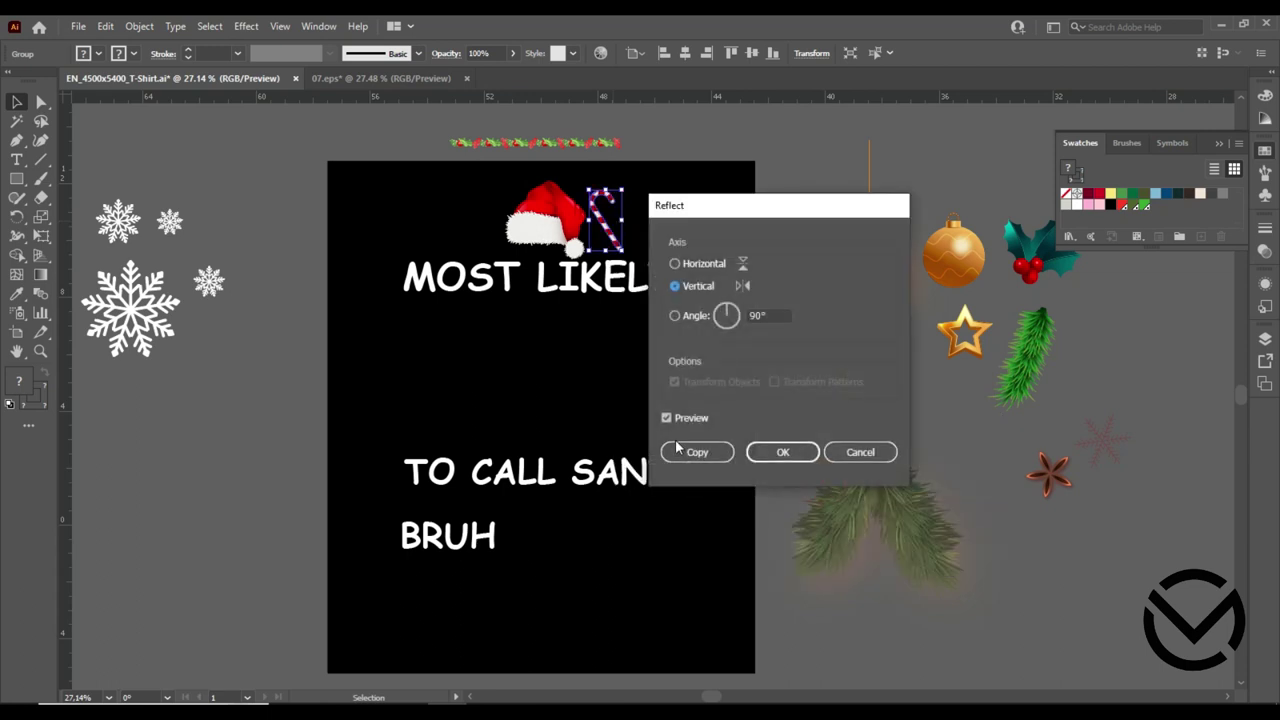
left_click(697, 453)
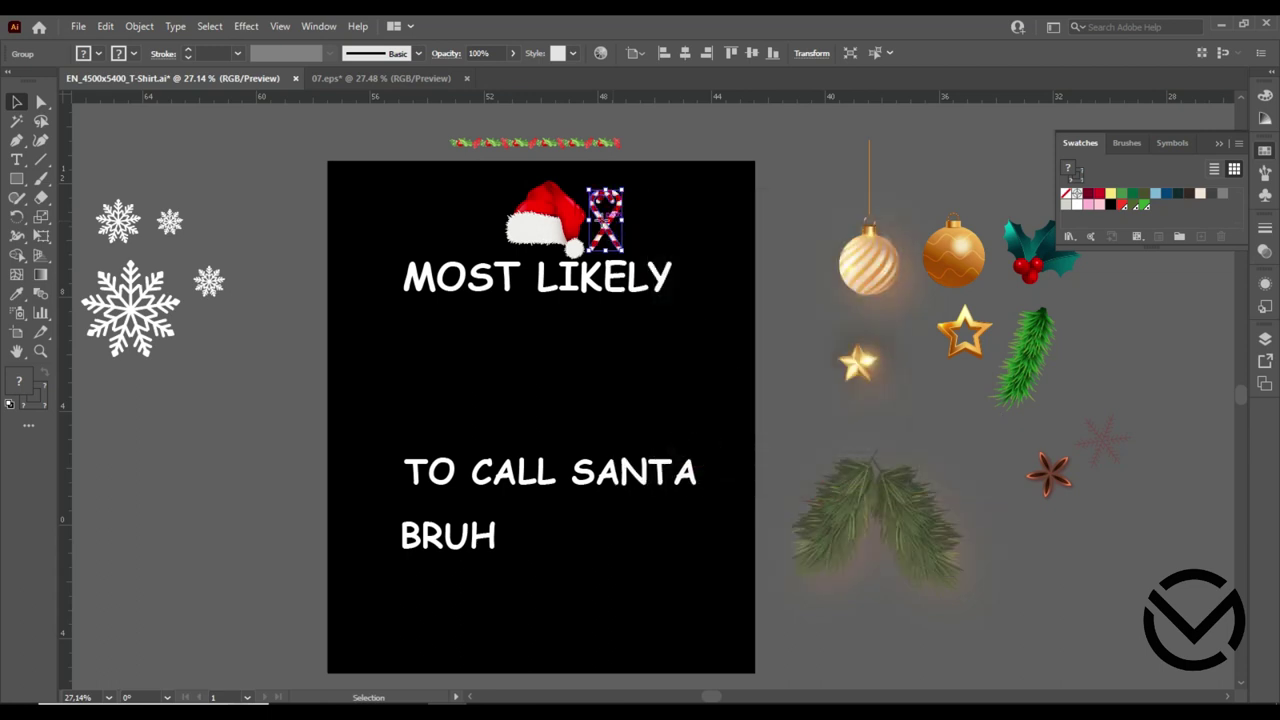
left_click_drag(606, 225, 482, 230)
left_click(686, 251)
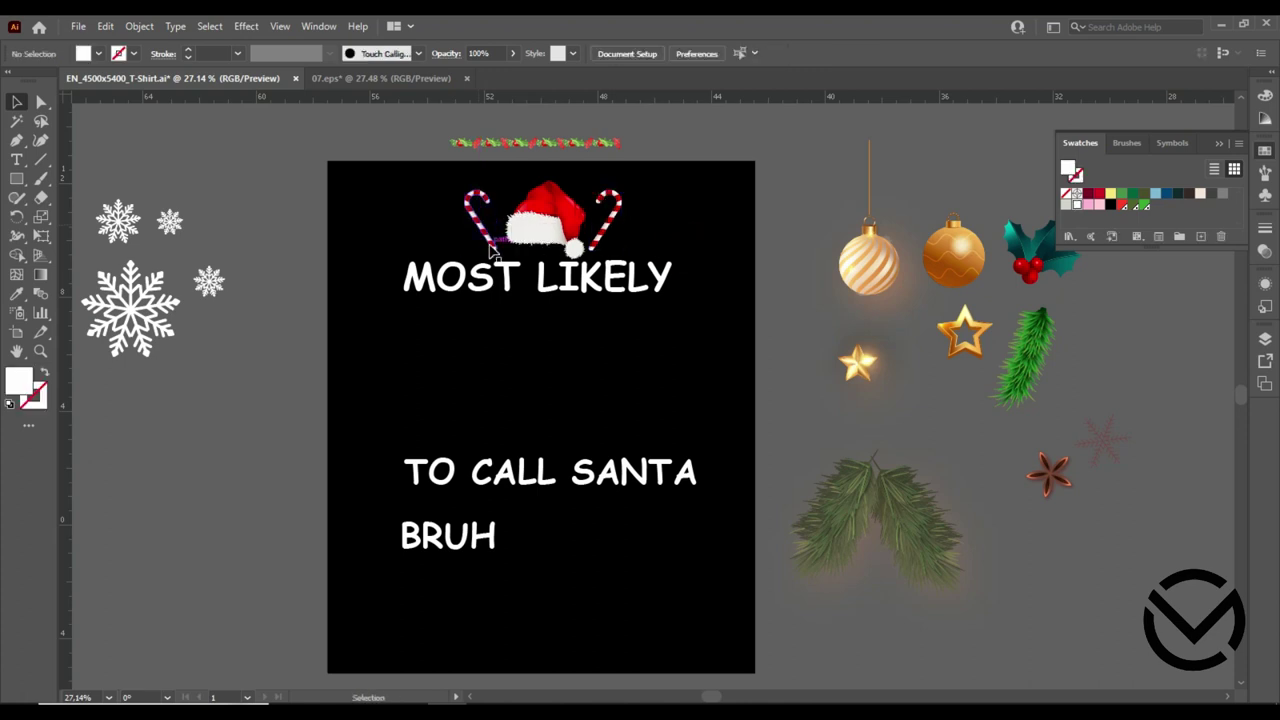
left_click(490, 240)
left_click(719, 224)
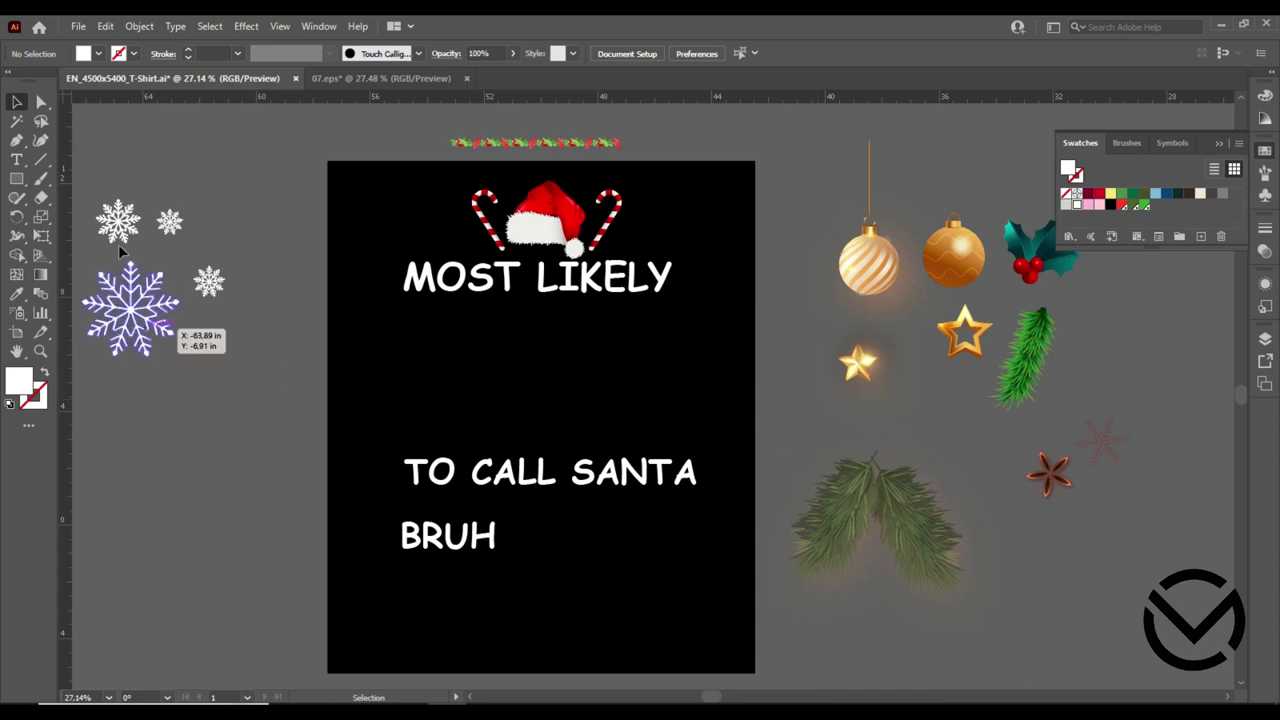
Add a small snowflake left of the hat and enlarge MOST LIKELY to about 128 pt, recentred.
mouse_move(118, 224)
left_mouse_down()
mouse_move(457, 237)
mouse_move(450, 228)
left_mouse_up()
left_click(420, 290)
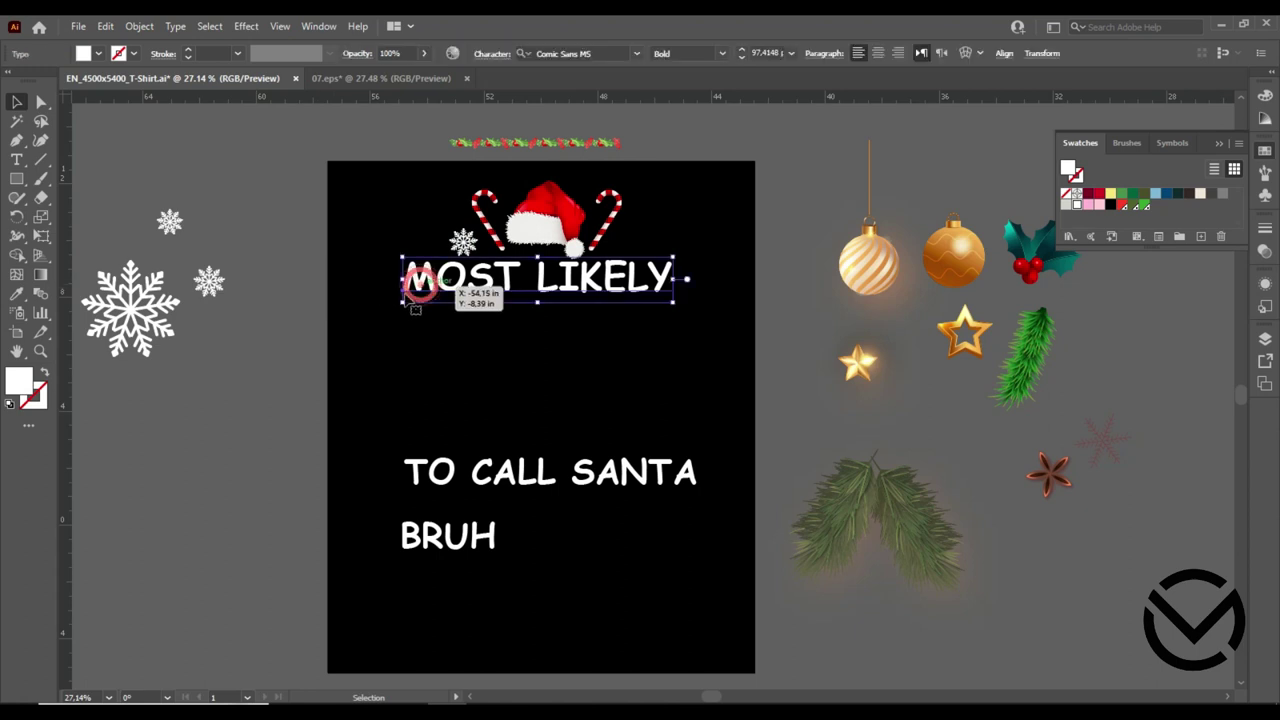
left_click_drag(346, 322, 305, 328)
left_click_drag(610, 327, 739, 322)
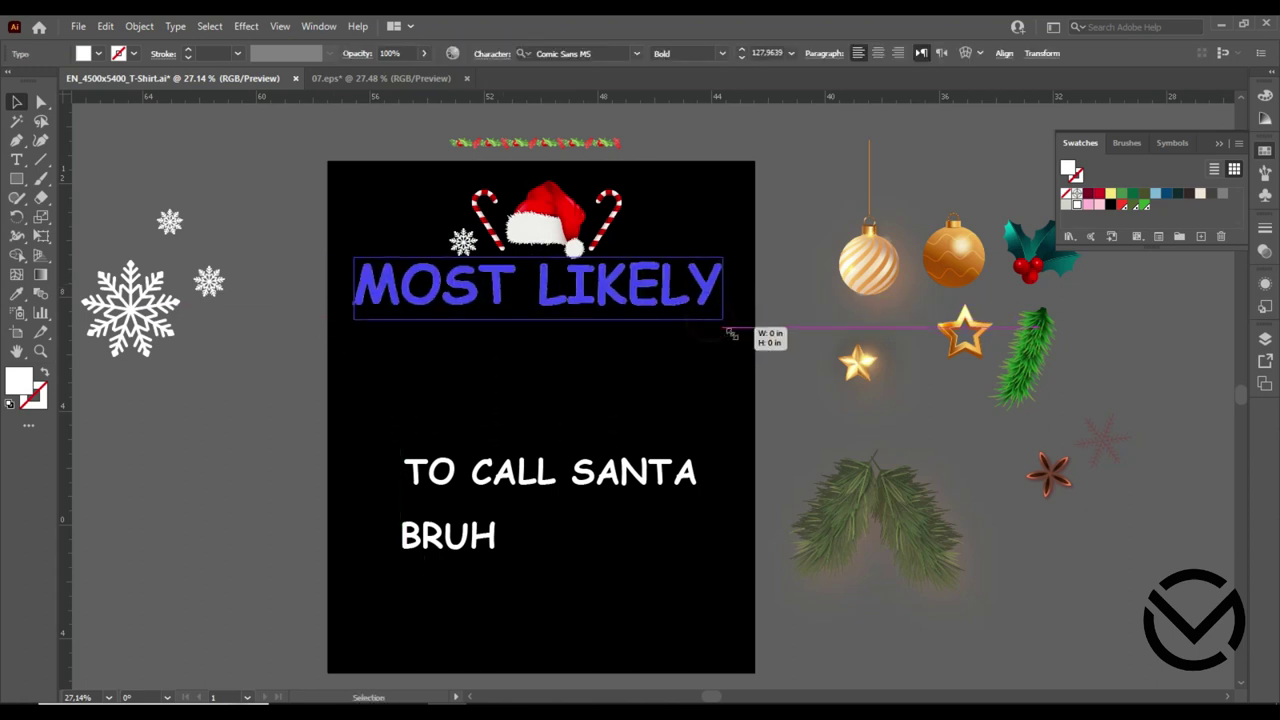
left_click_drag(662, 313, 622, 316)
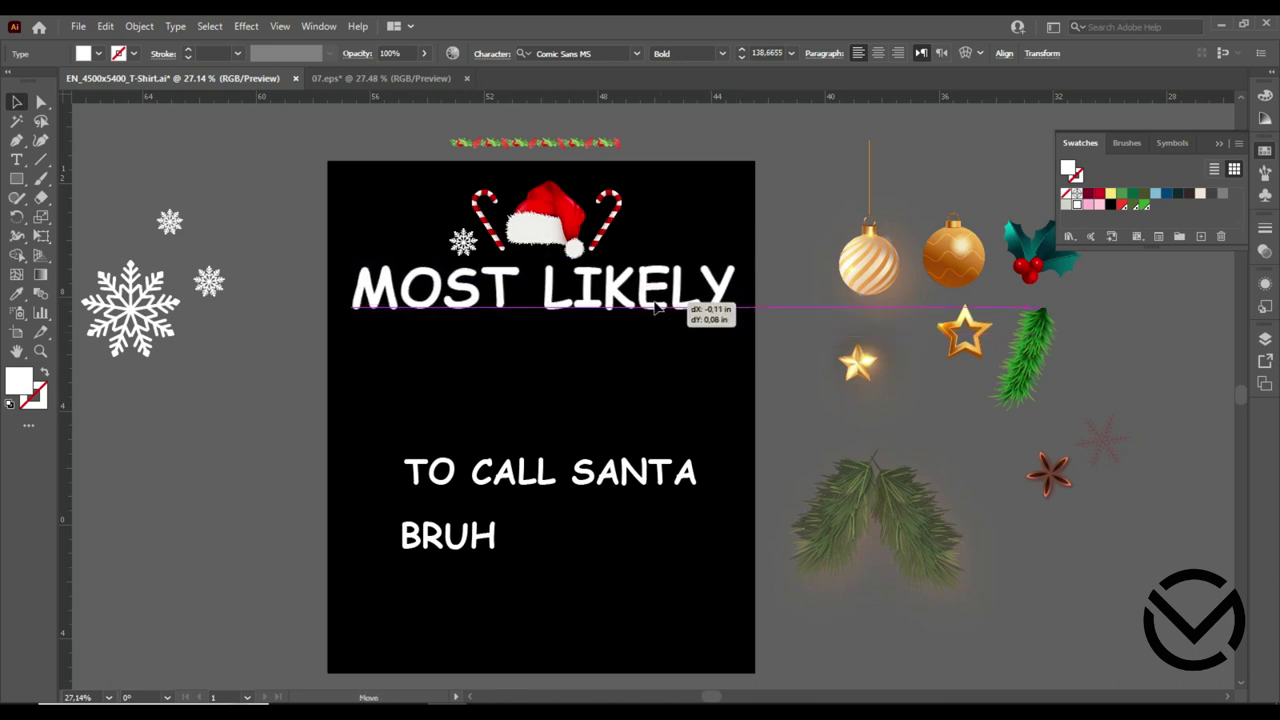
Settle the Santa hat between the two candy canes.
left_click(786, 158)
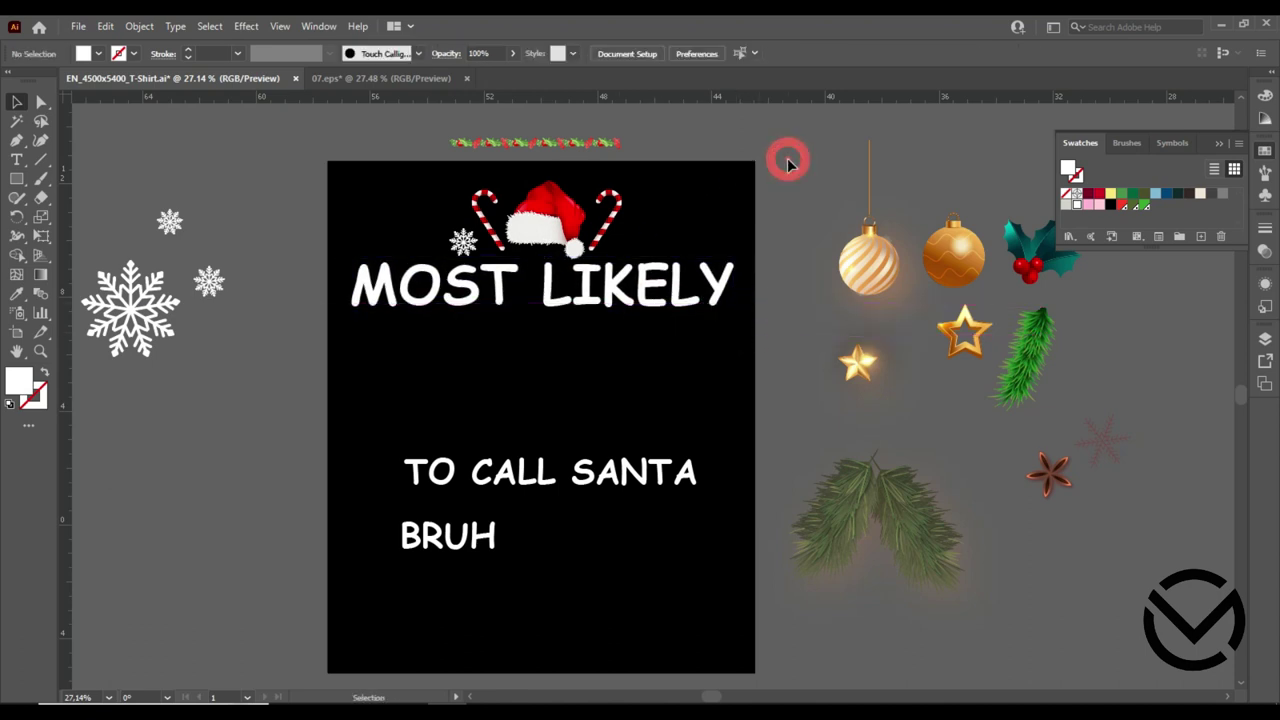
left_click_drag(545, 228, 538, 239)
key("Down")
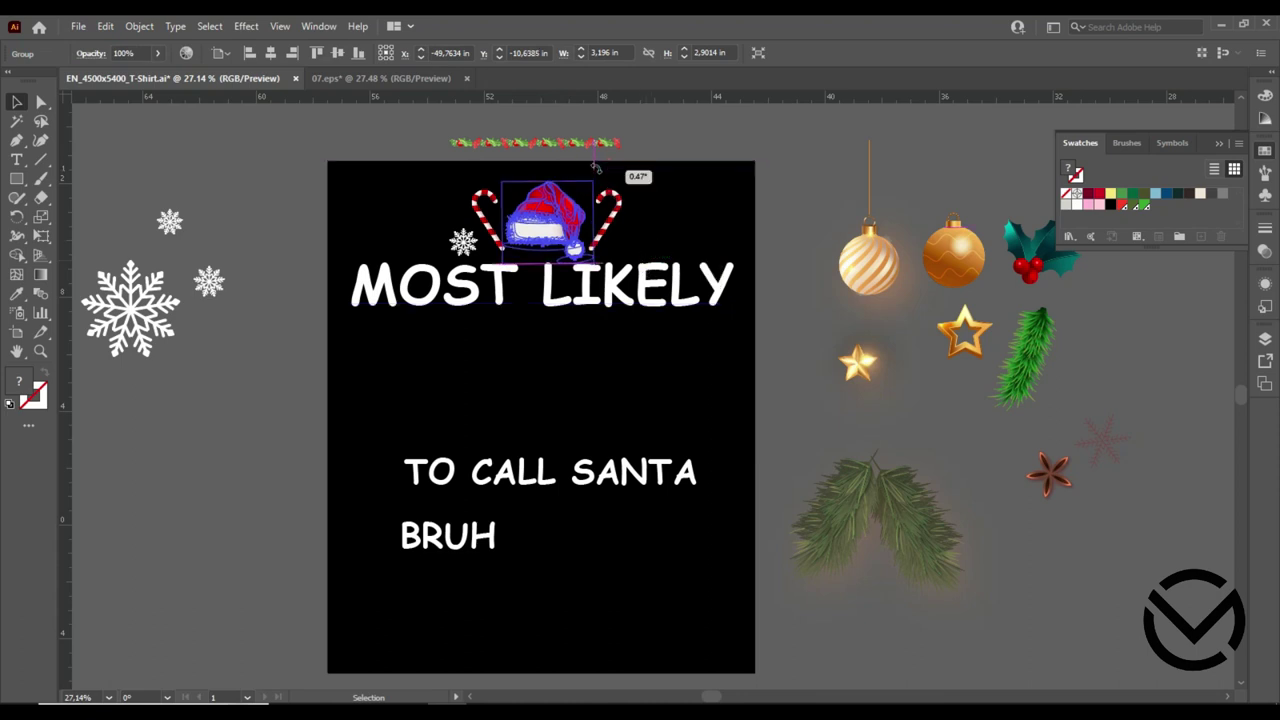
left_click(677, 242)
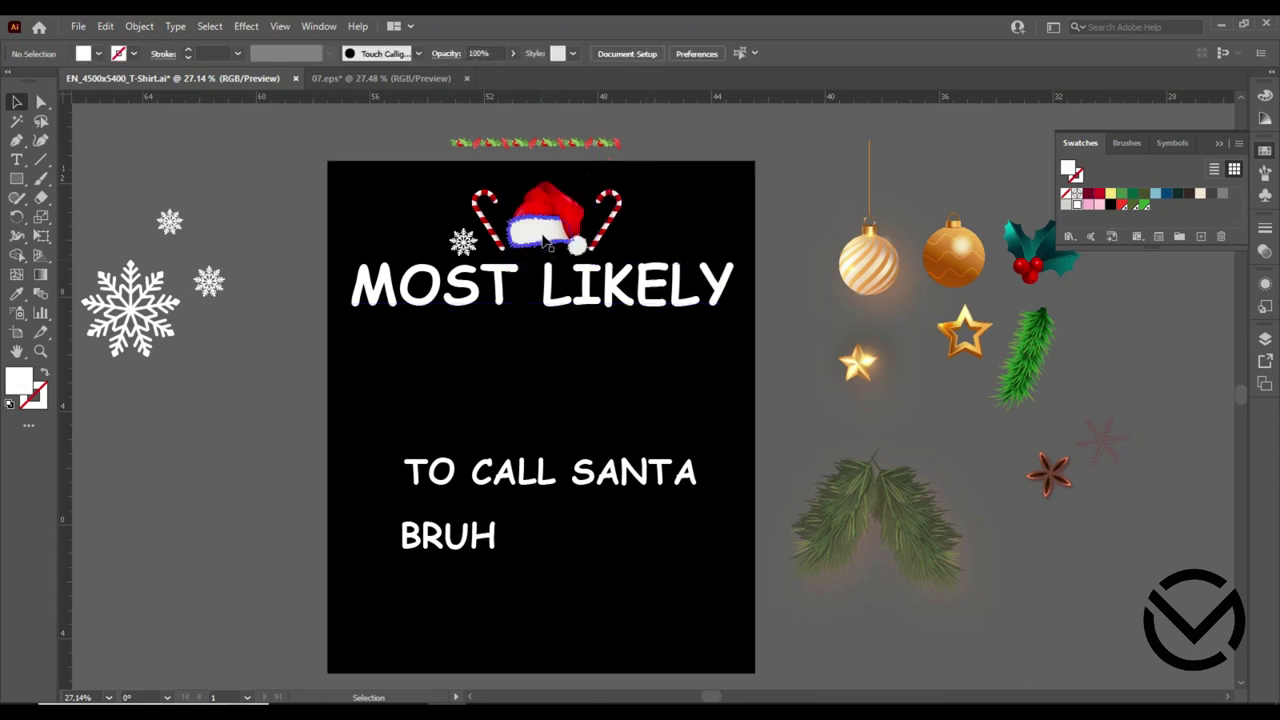
left_click_drag(550, 237, 548, 240)
left_click_drag(626, 242, 626, 242)
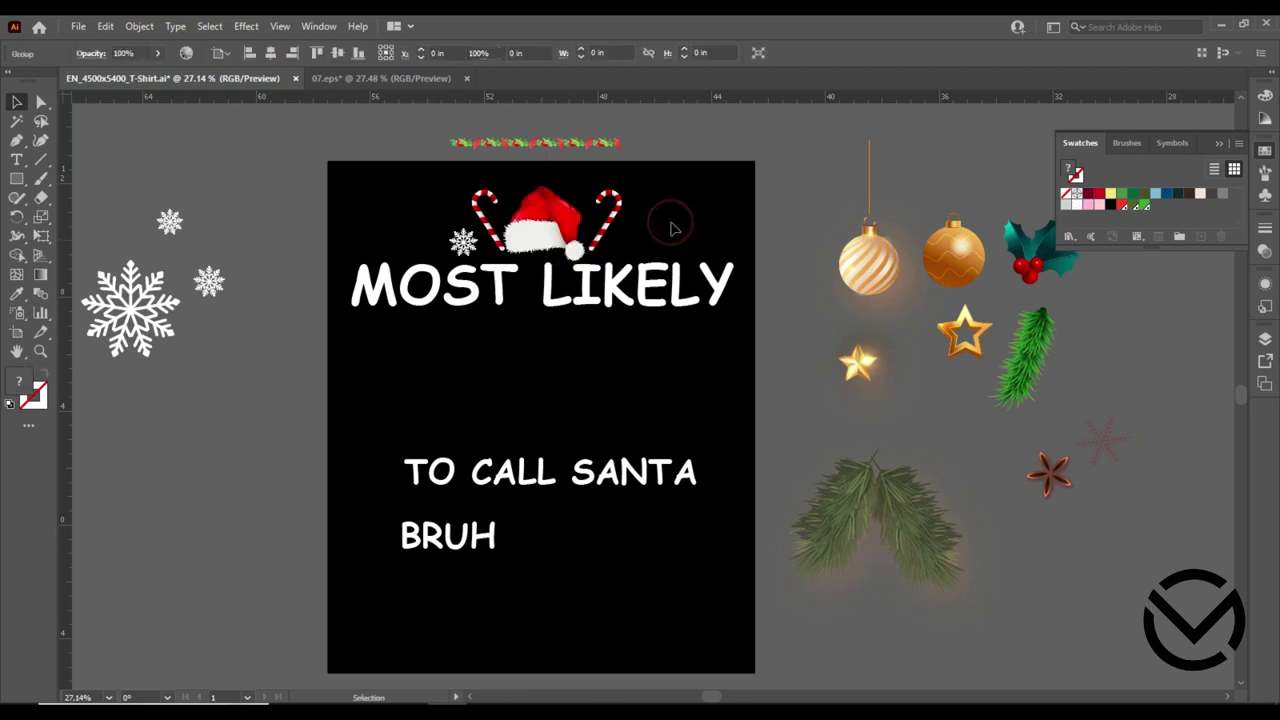
Scale the small snowflake beside the left candy cane slightly smaller.
left_click(488, 215)
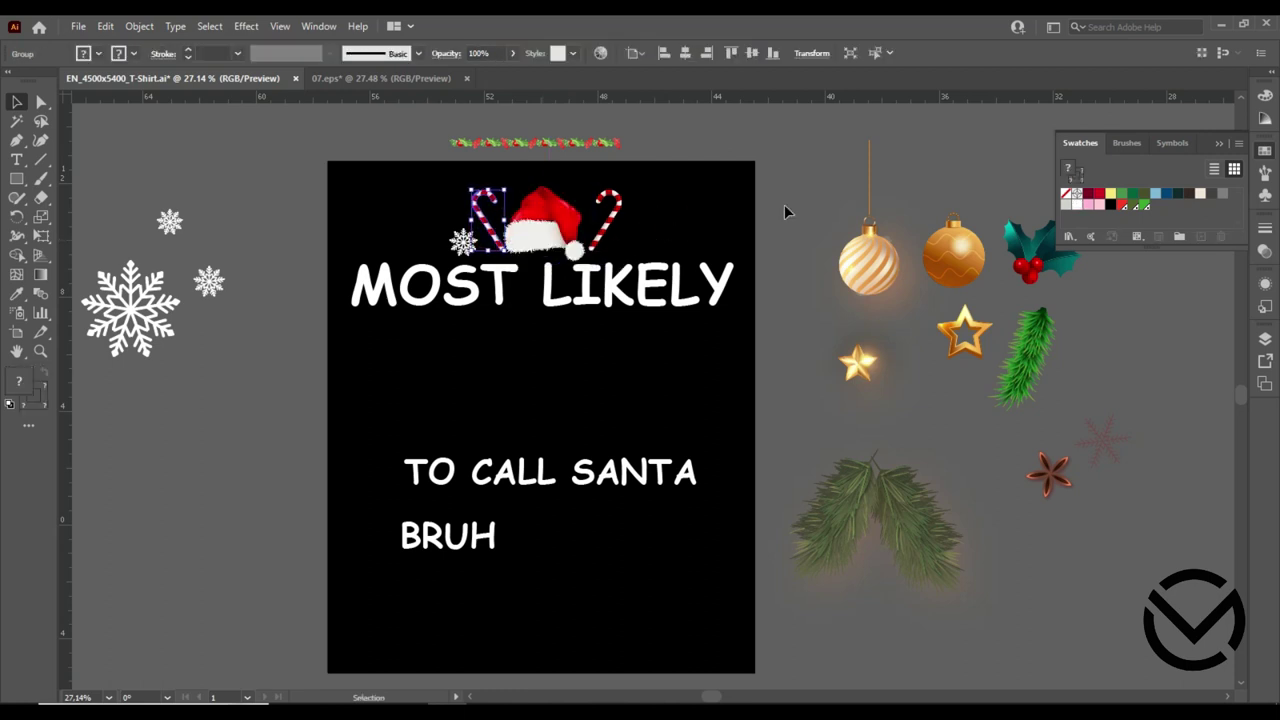
left_click(662, 232)
left_click(462, 240)
left_click_drag(446, 227, 468, 250)
Copy the small snowflake leftward three times with Ctrl+D to form a row.
left_click(462, 300)
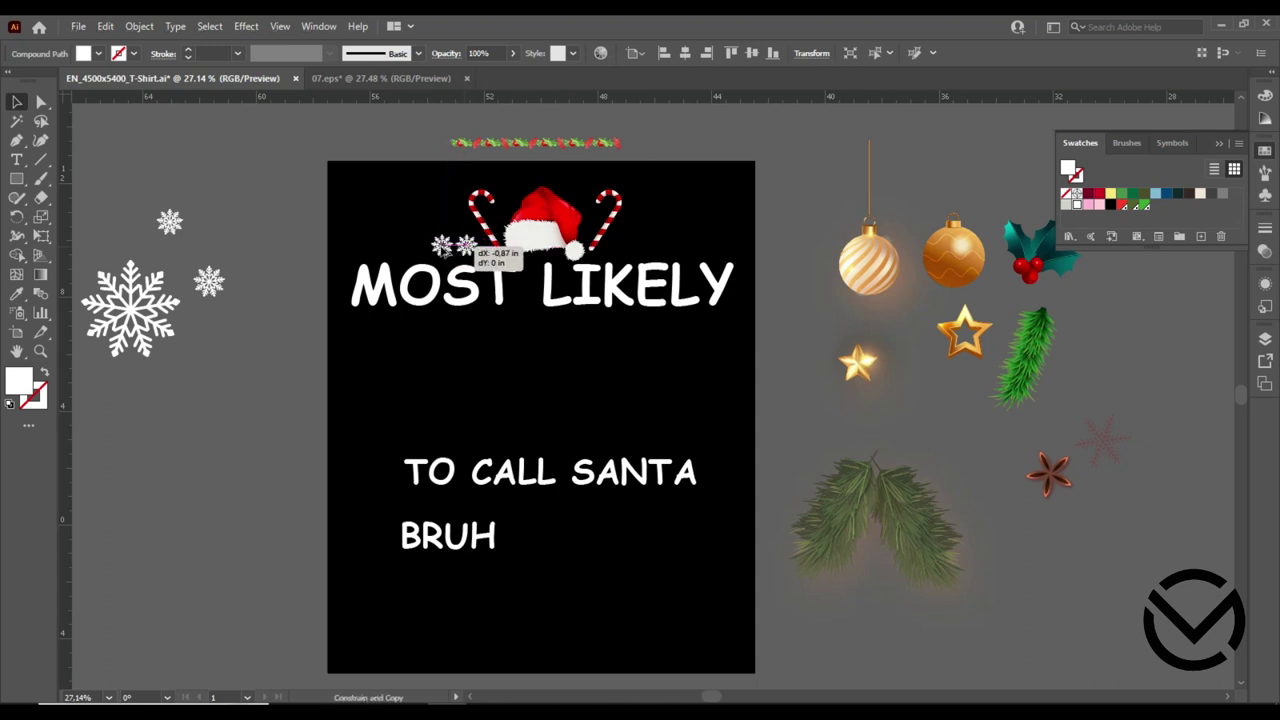
left_click_drag(468, 248, 442, 247)
key("ctrl+d")
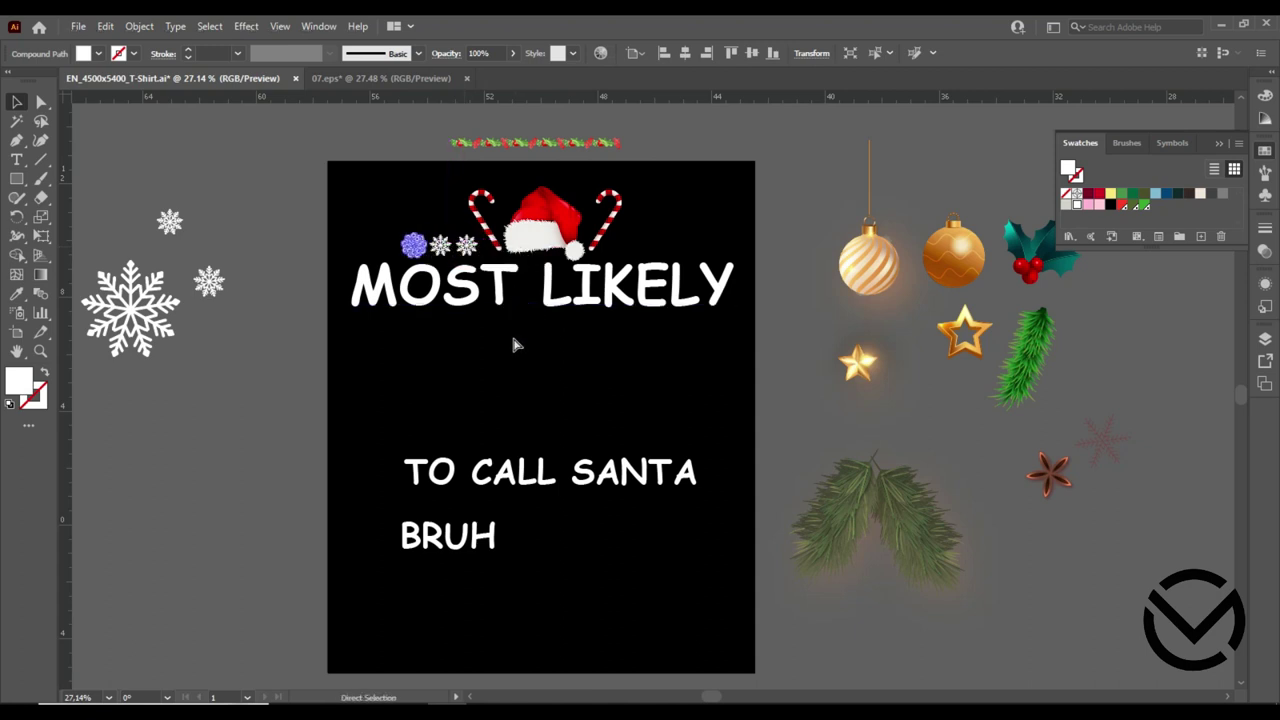
key("ctrl+d")
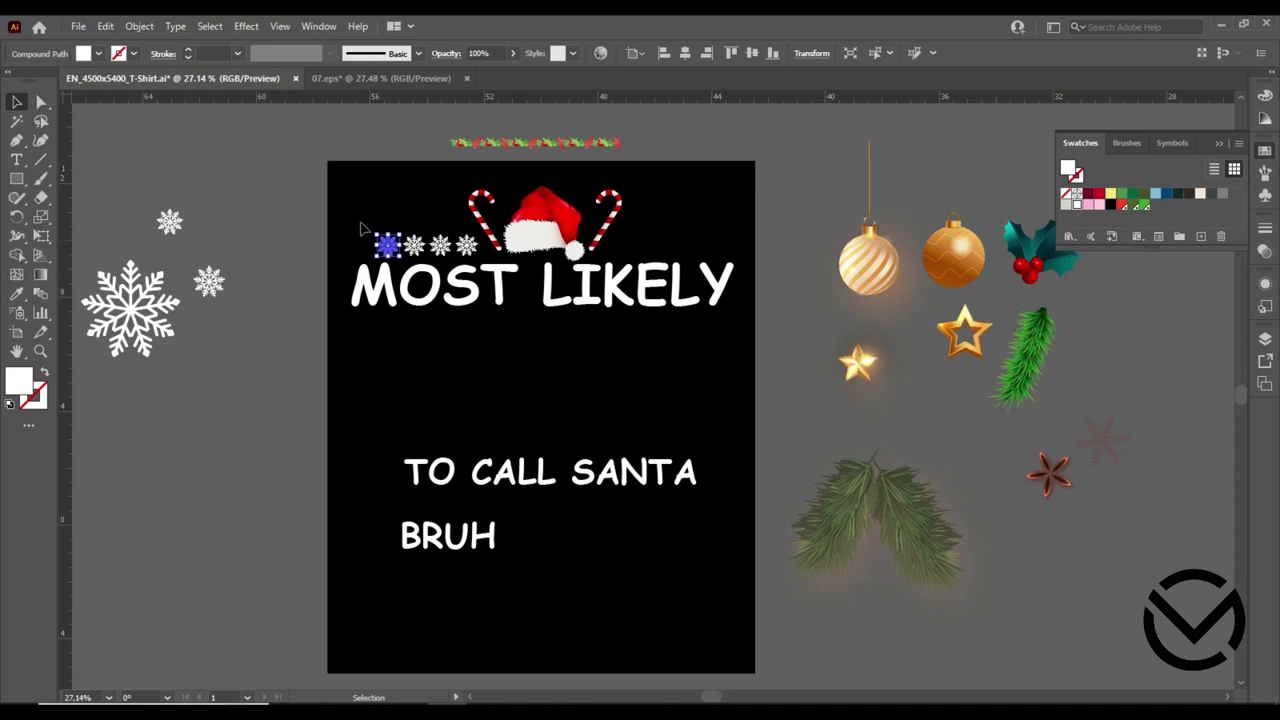
left_click(368, 244)
left_click_drag(468, 255, 697, 254)
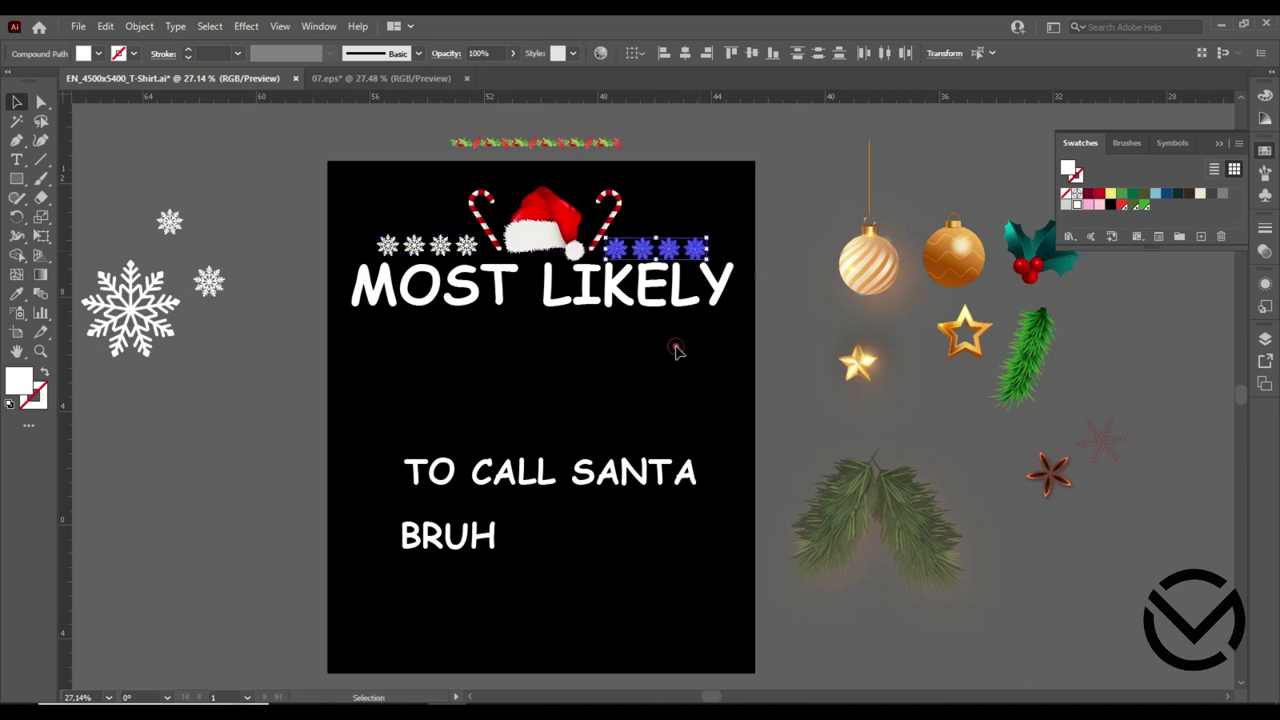
Mirror the snowflake row right of the hat and add a snowflake at each row end.
left_click(622, 355)
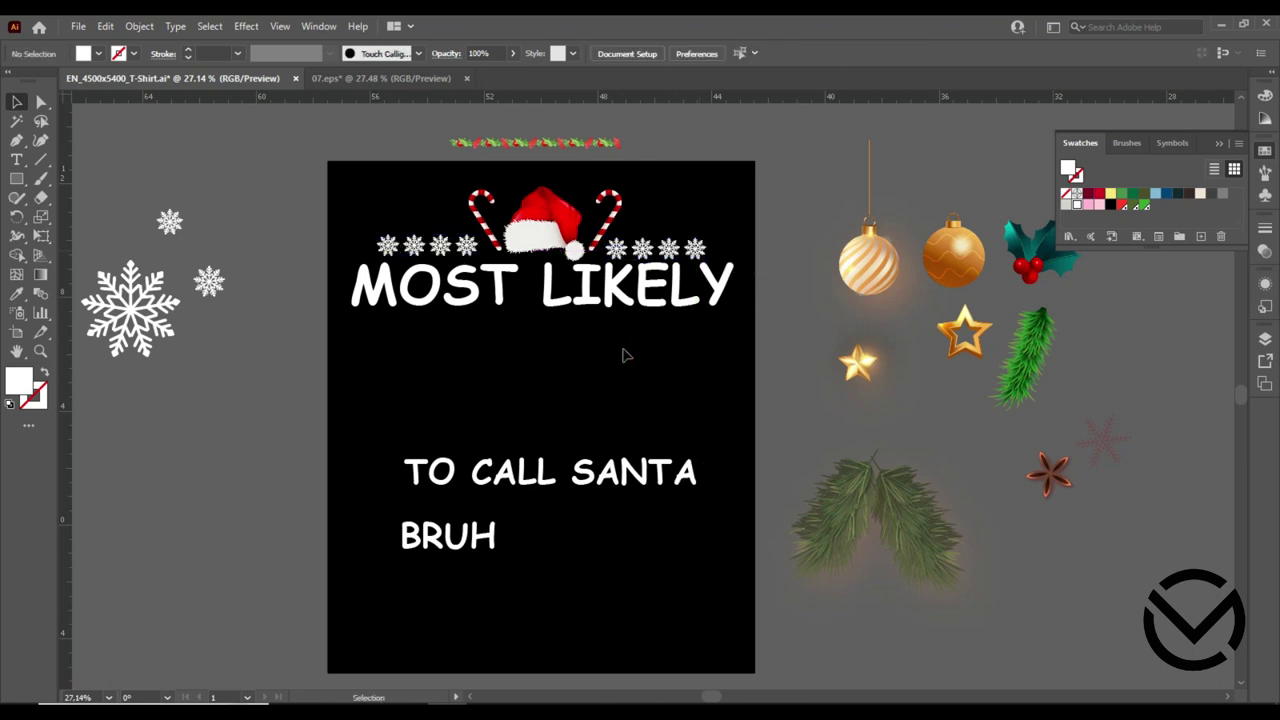
left_click(388, 245)
left_click_drag(388, 245, 362, 247)
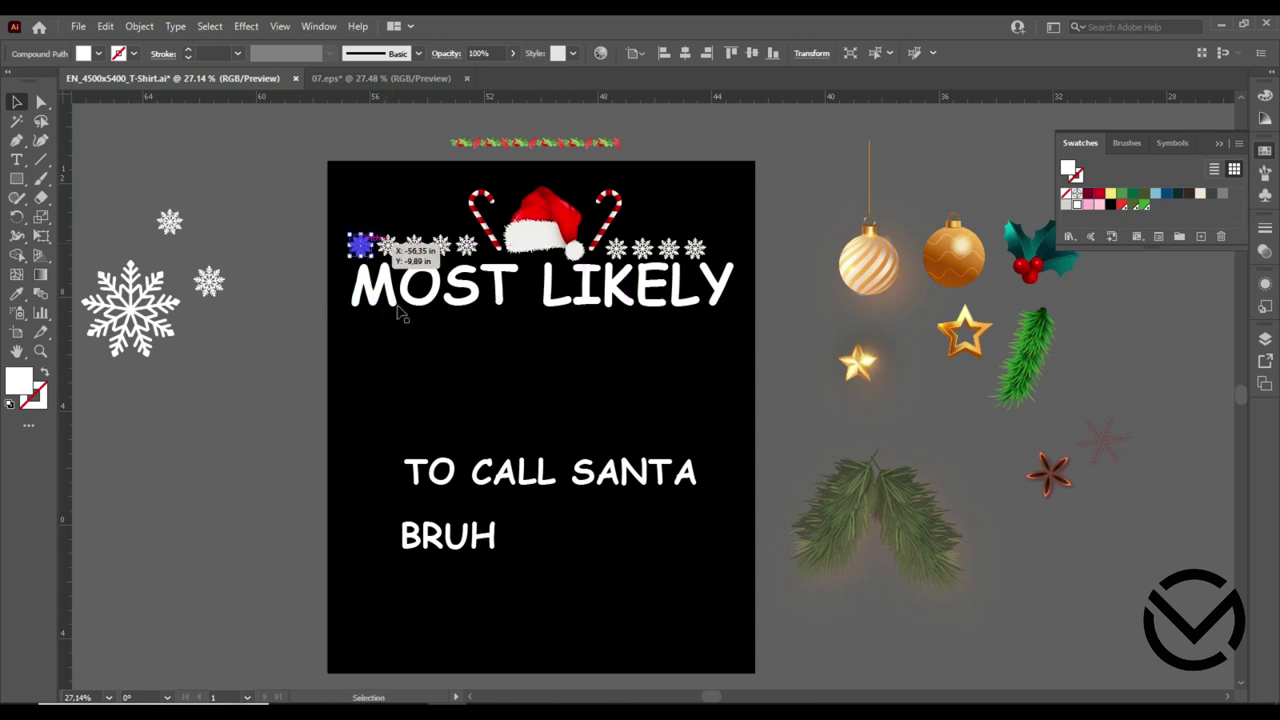
left_click(400, 312)
left_click(636, 392)
left_click_drag(701, 253, 701, 253)
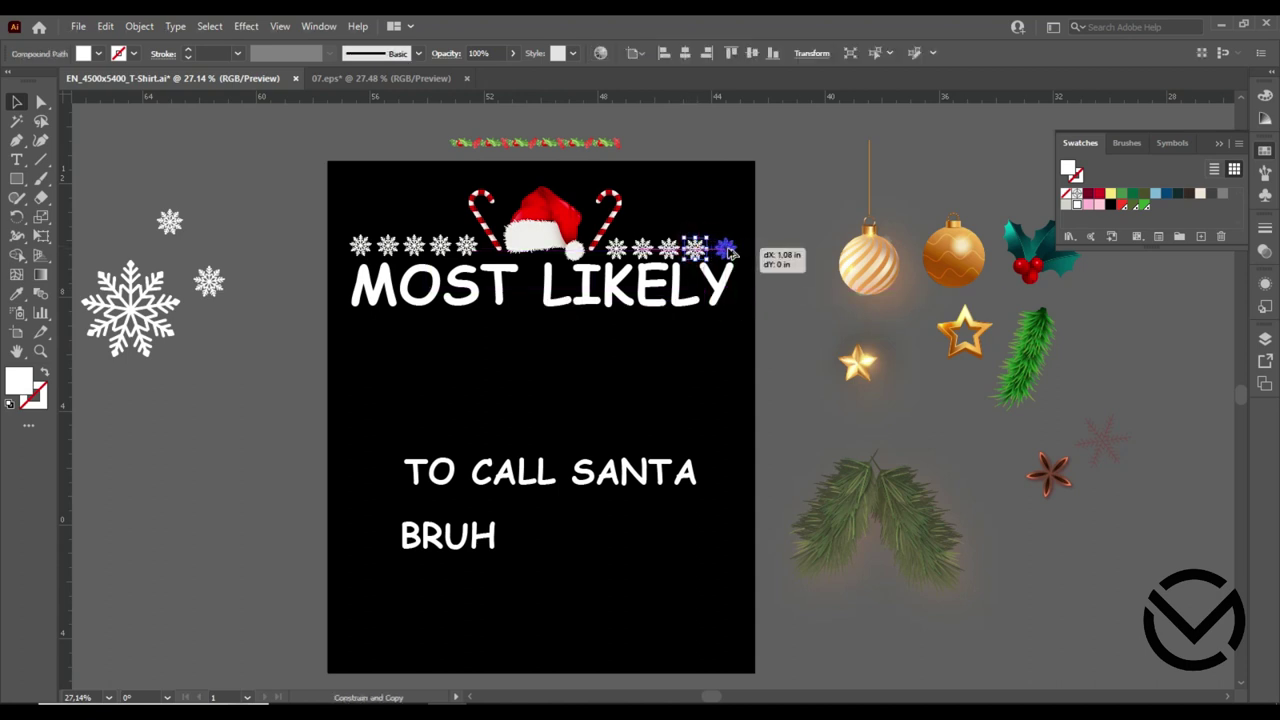
left_click_drag(710, 253, 737, 250)
left_click(715, 365)
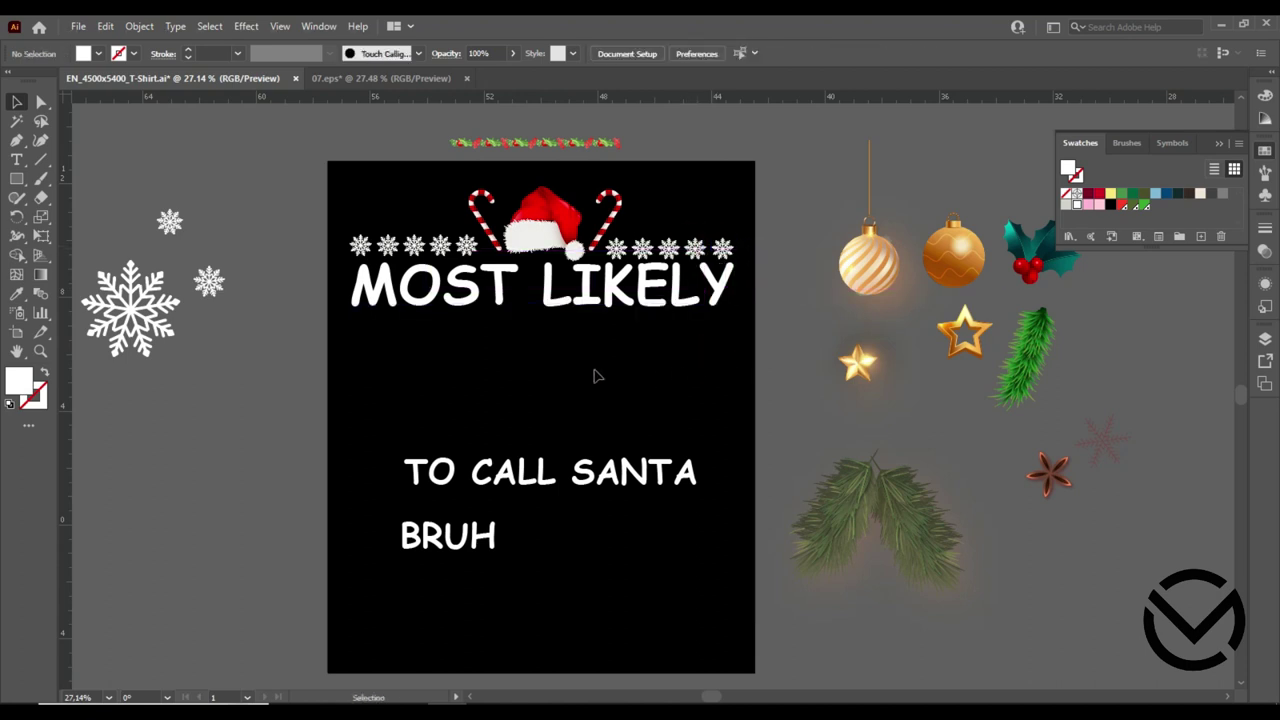
Enlarge the MOST LIKELY text slightly.
left_click(500, 295)
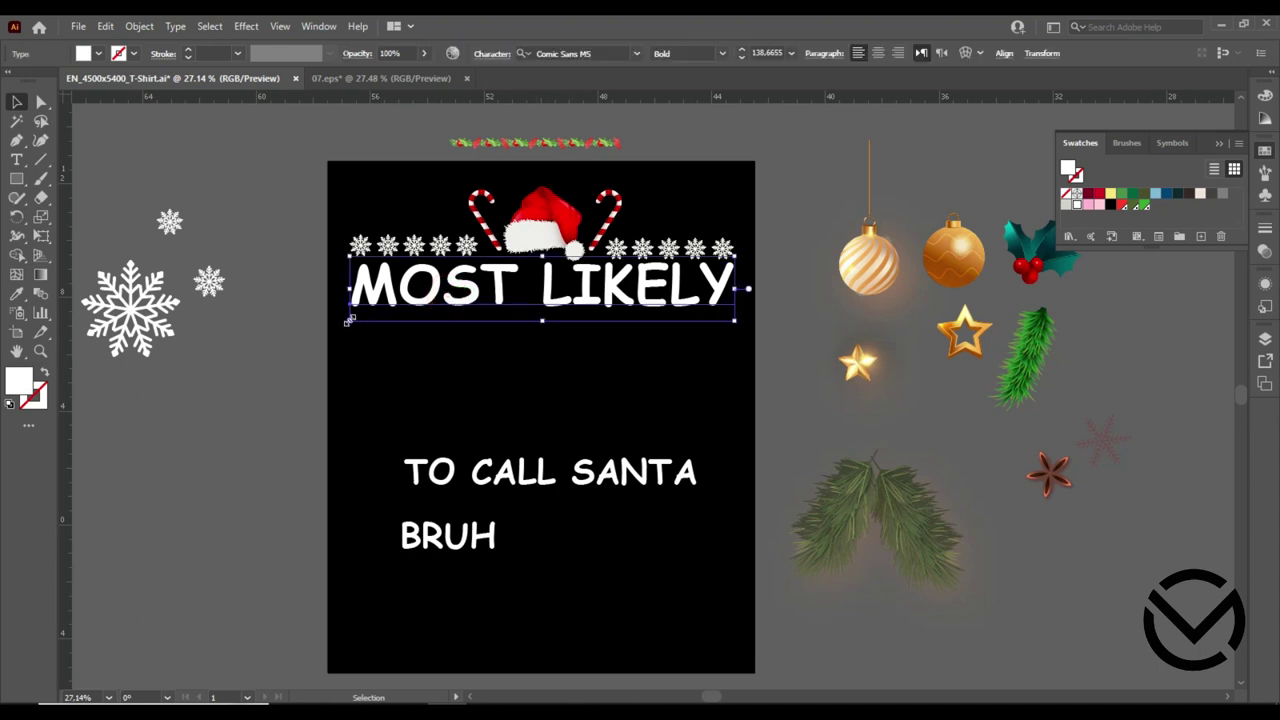
left_click_drag(349, 321, 341, 322)
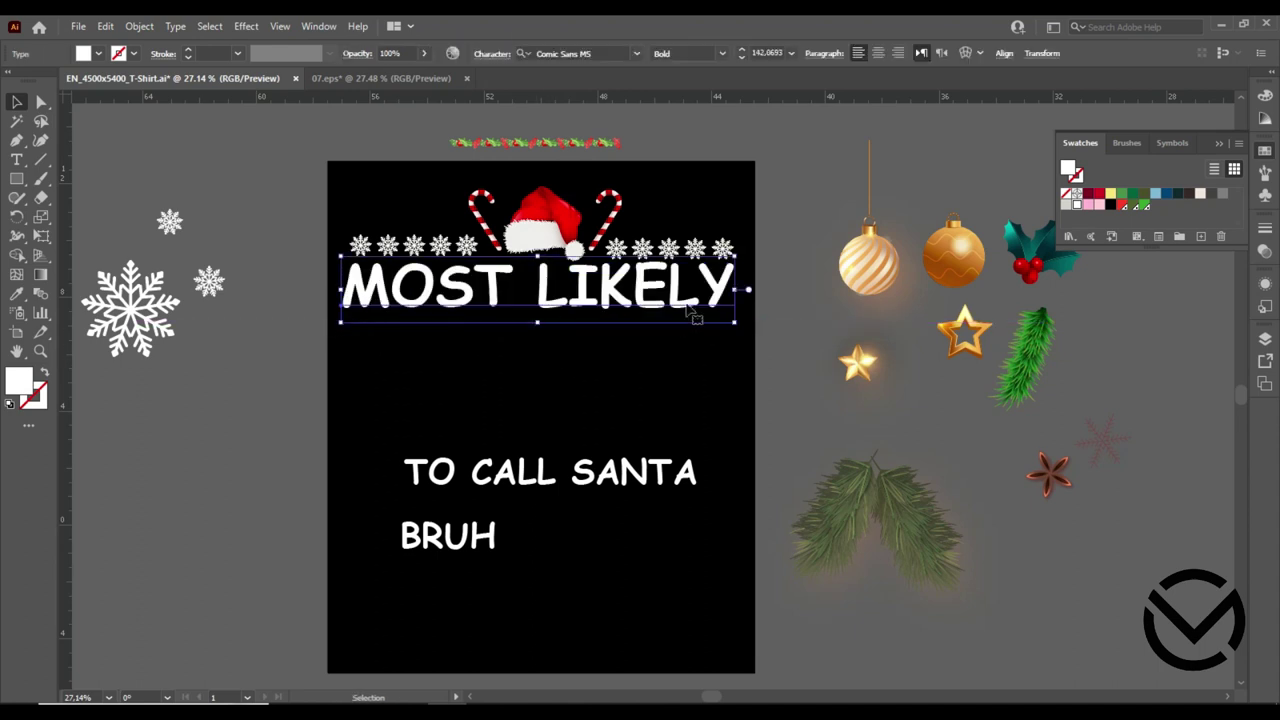
left_click(725, 363)
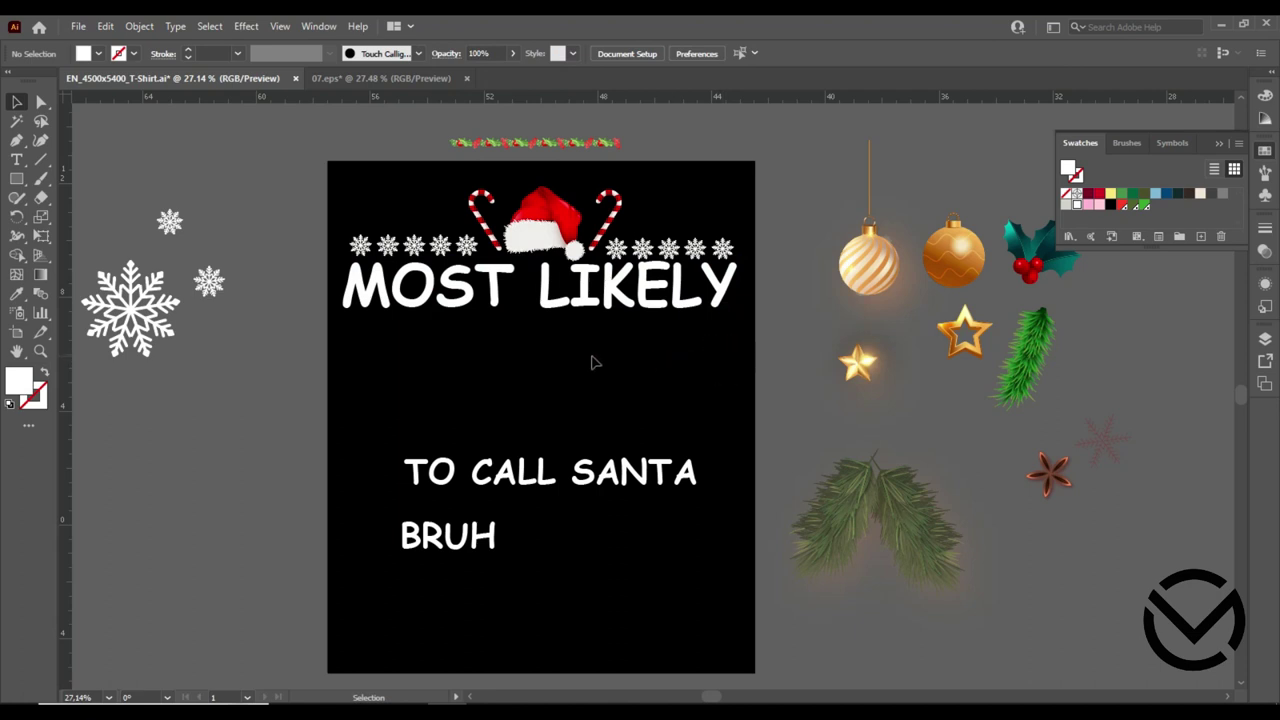
left_click(500, 298)
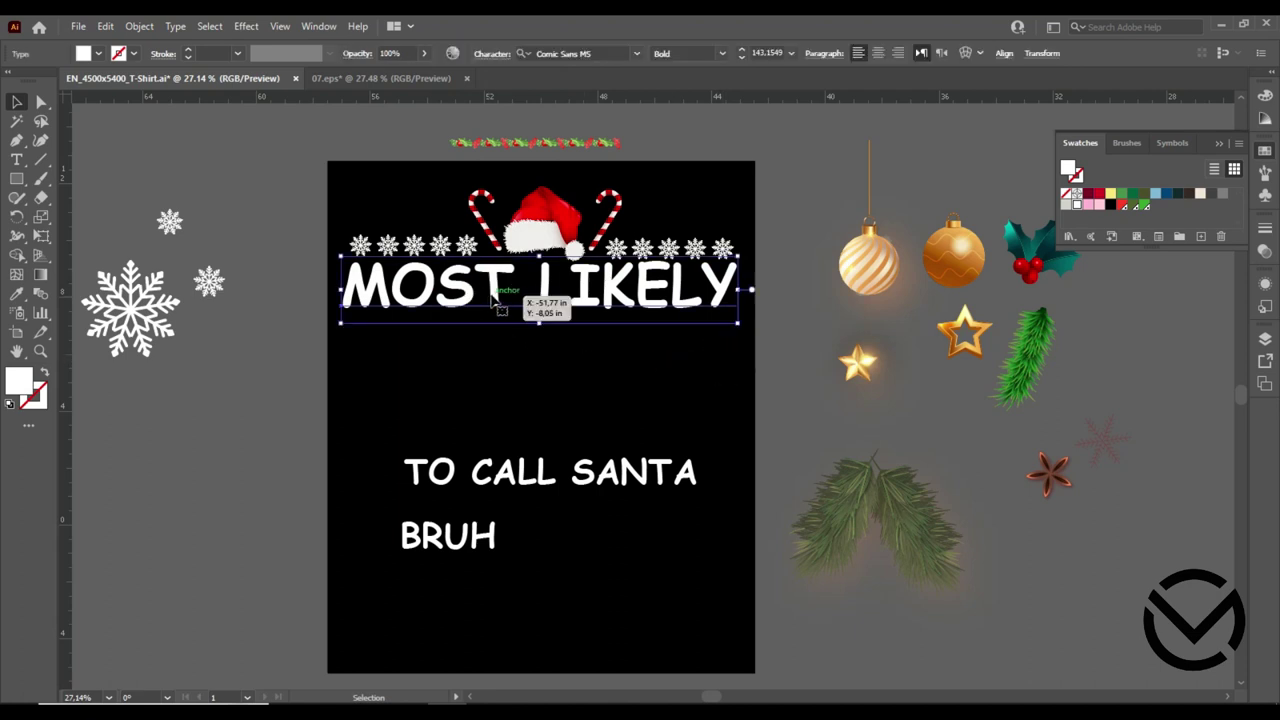
Reduce the space between MOST and LIKELY to 126 pt to tighten the word gap.
double_click(523, 288)
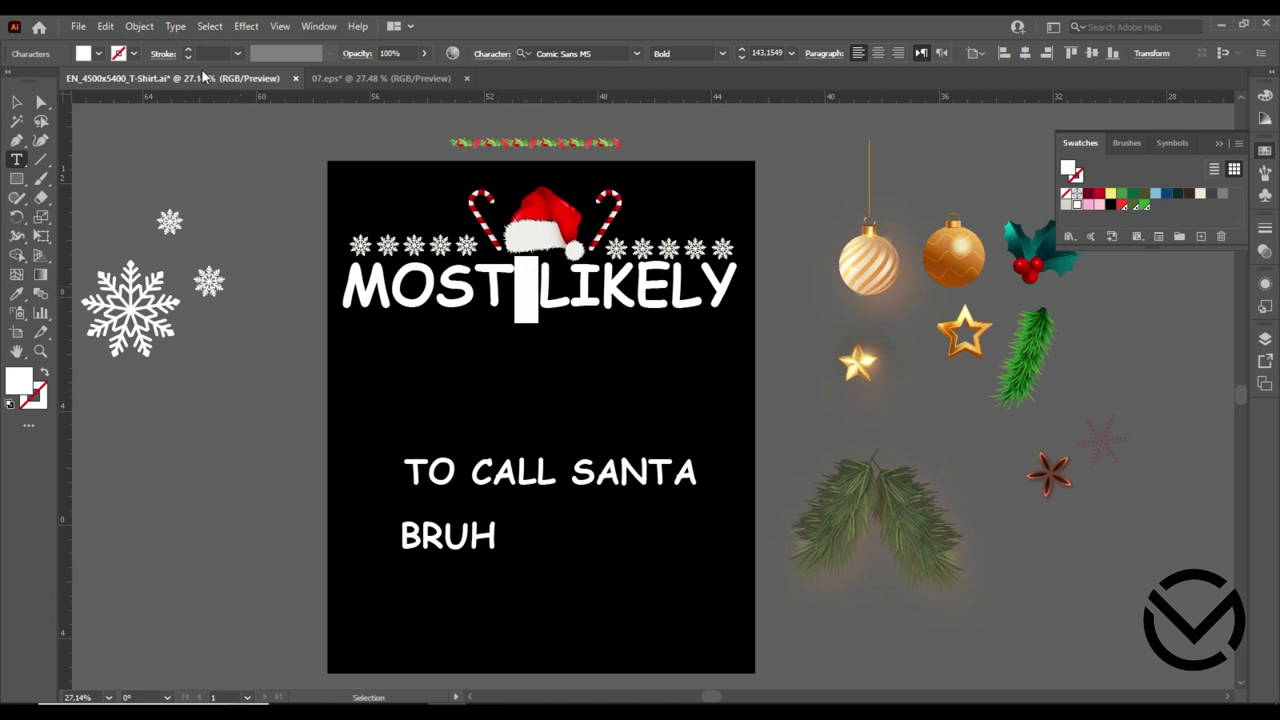
left_click(741, 57)
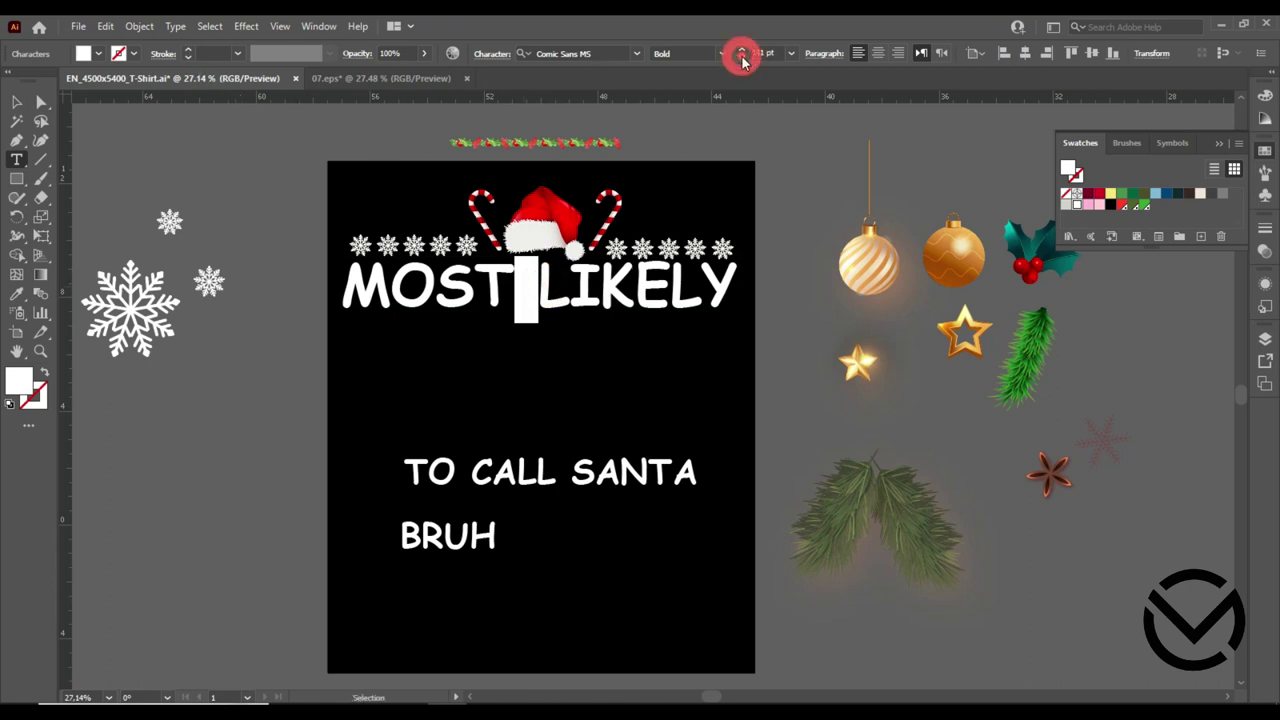
left_click(741, 57)
left_click(740, 57)
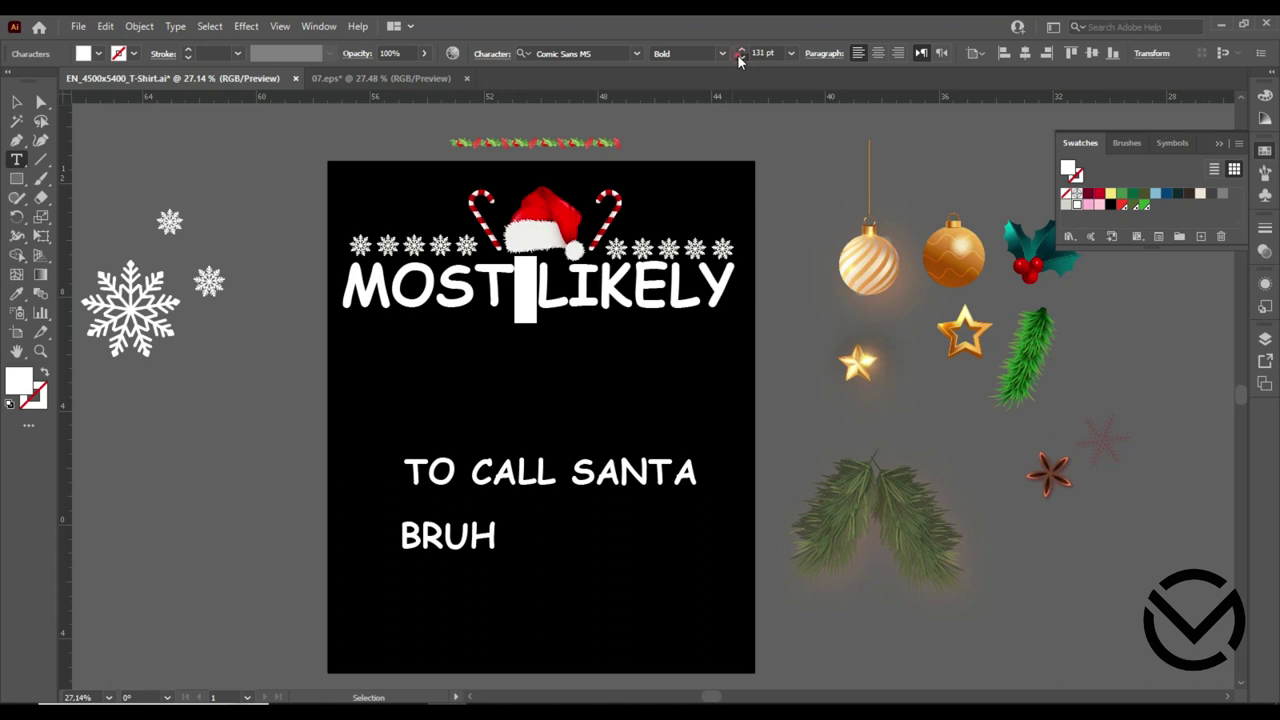
key("Escape")
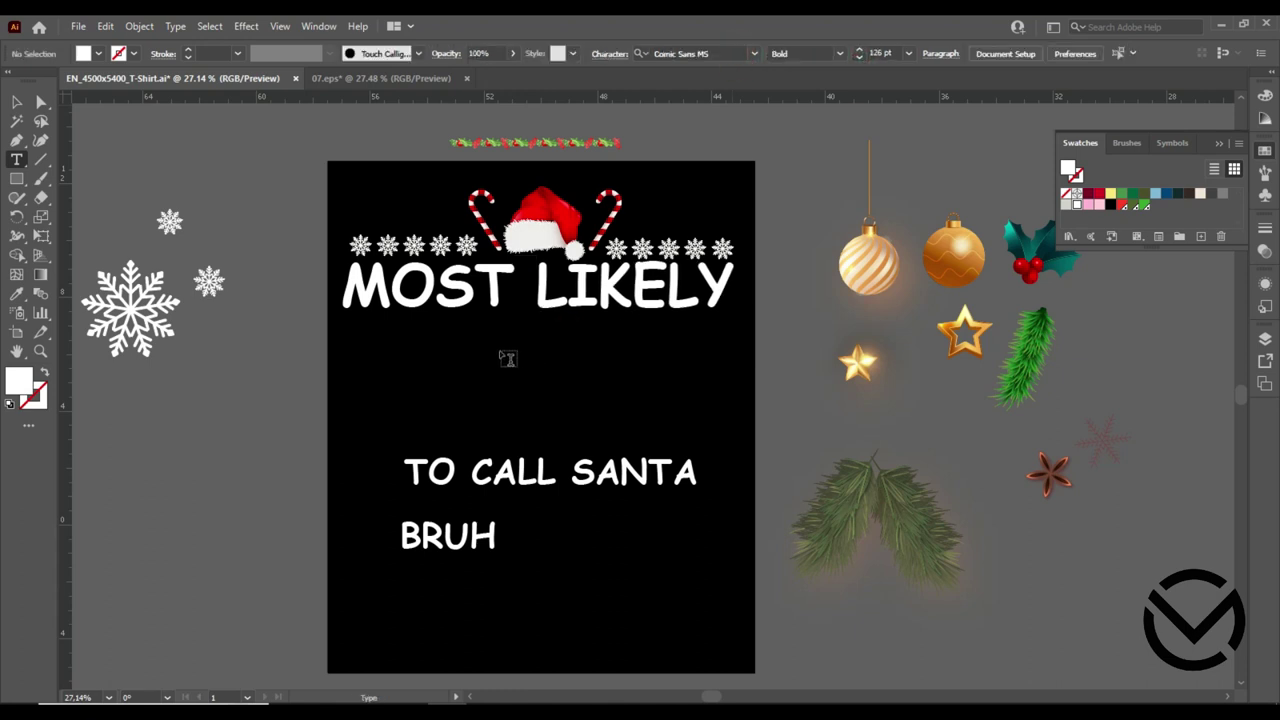
left_click(20, 101)
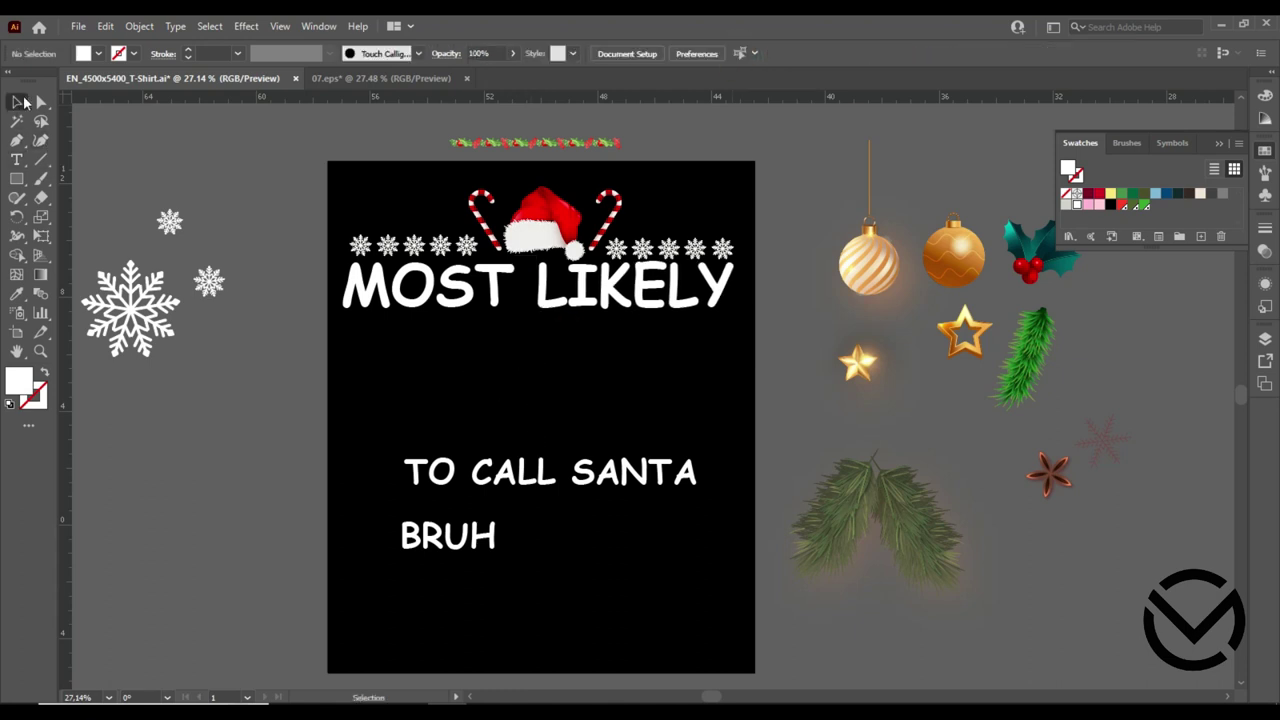
Move TO CALL SANTA up under MOST LIKELY, scale it down, and centre it.
left_click_drag(521, 487, 505, 351)
left_click_drag(388, 360, 460, 348)
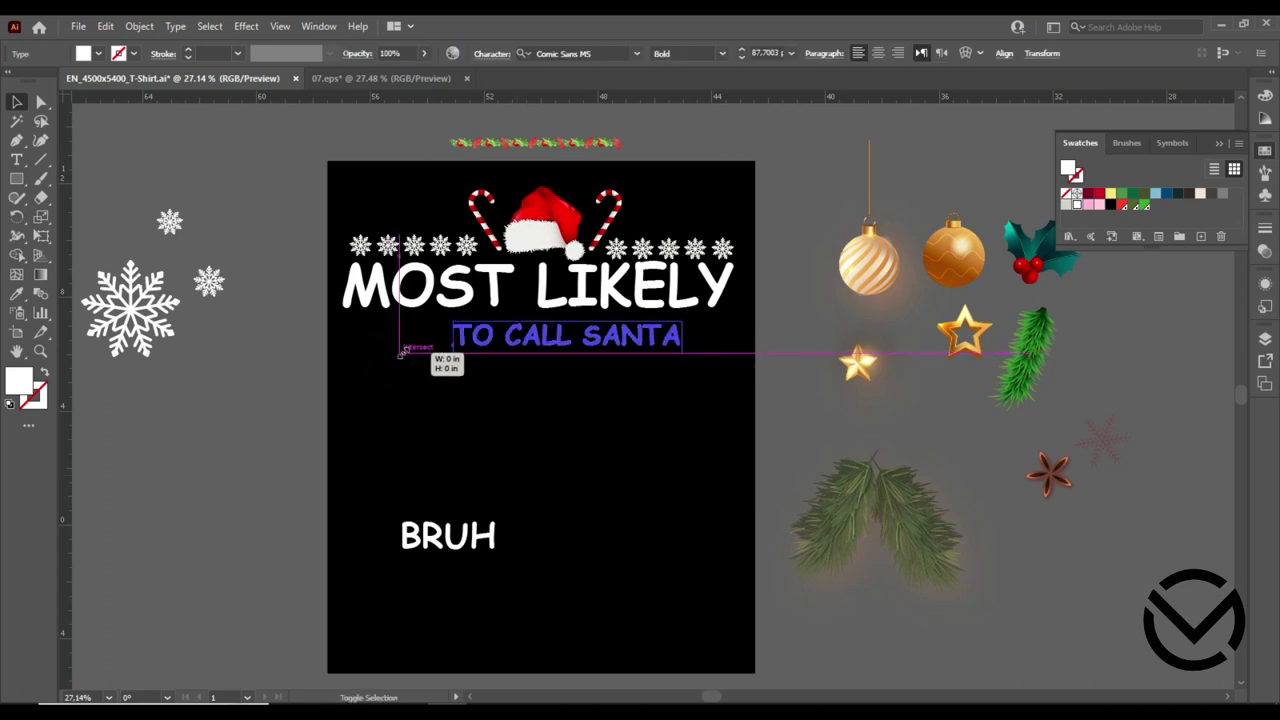
left_click_drag(556, 345, 525, 354)
left_click(551, 389)
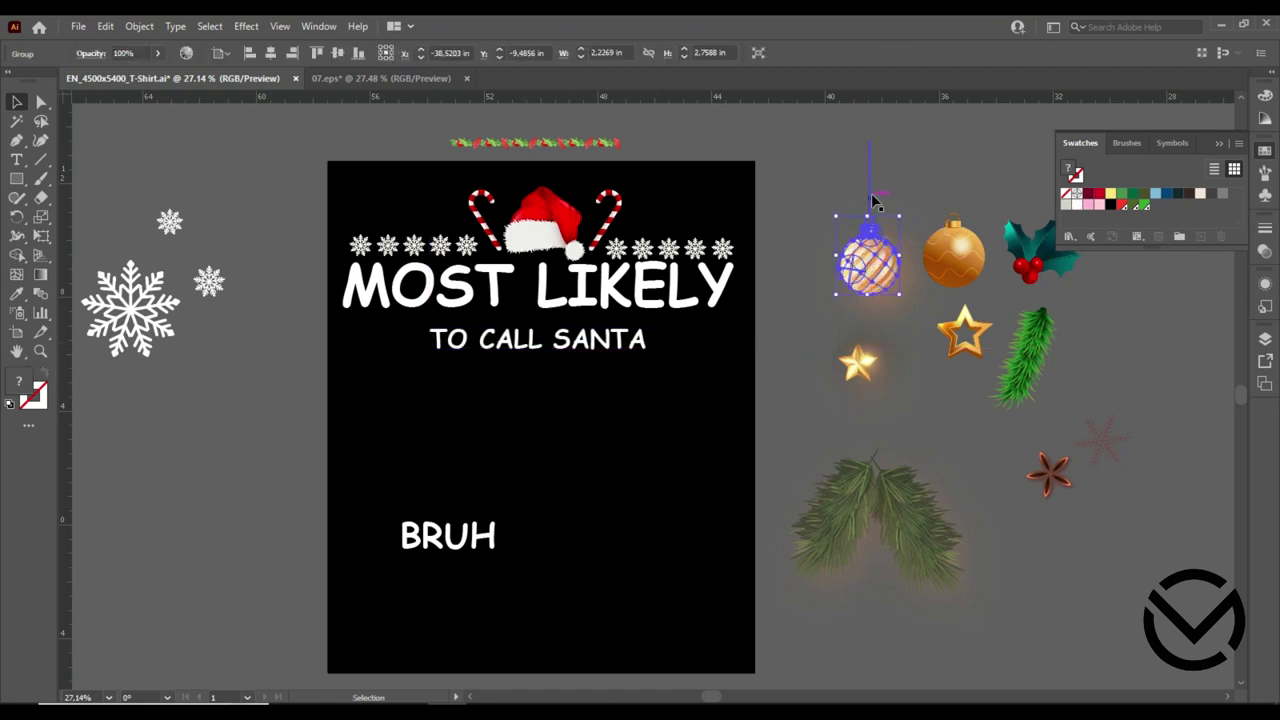
Drag the striped gold ornament group onto the artboard at the end of TO CALL SANTA.
left_click(872, 282)
left_click(870, 265, "ctrl")
left_click(914, 163)
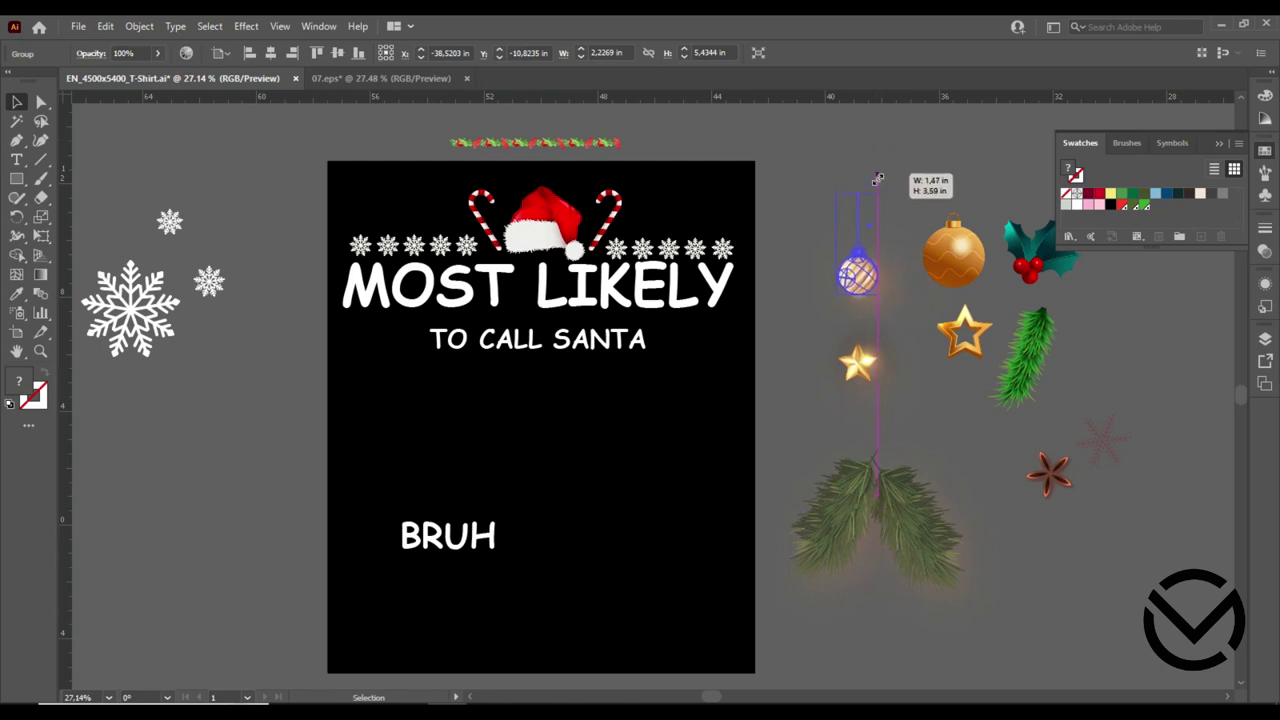
left_click(914, 178)
mouse_move(857, 275)
left_mouse_down()
mouse_move(699, 372)
mouse_move(681, 366)
left_mouse_up()
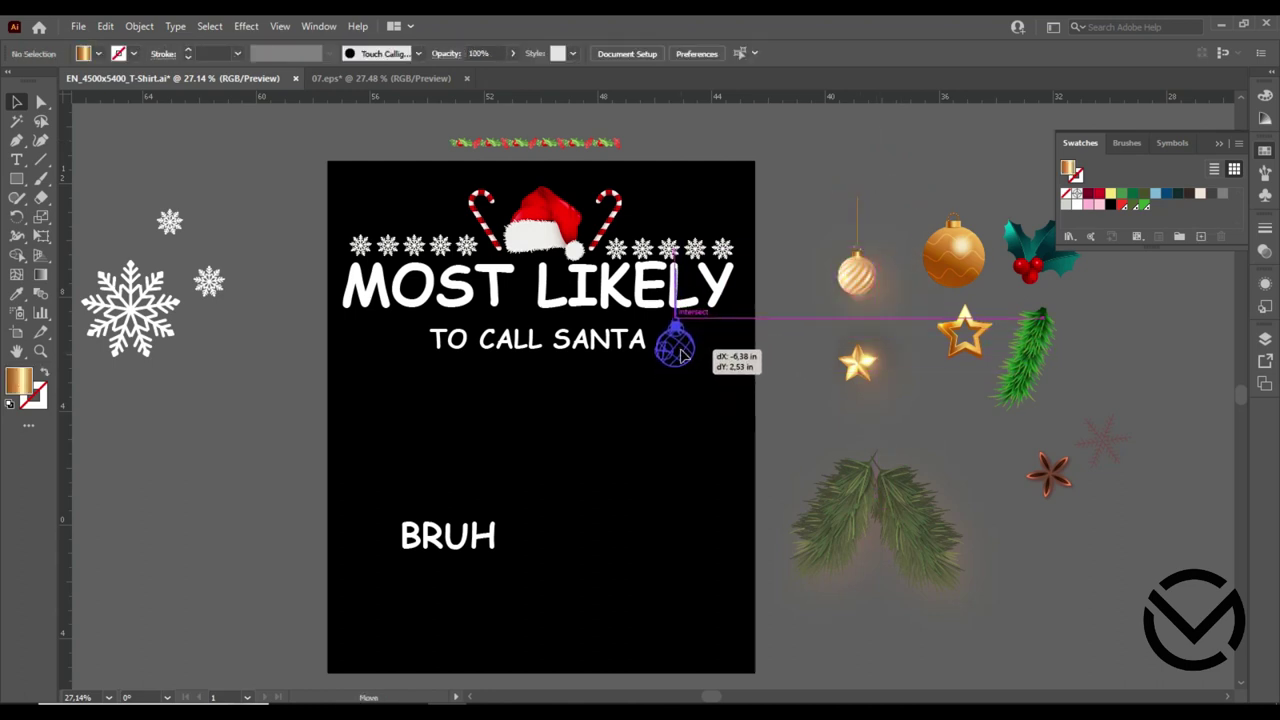
left_click_drag(681, 366, 681, 360)
left_click(836, 292)
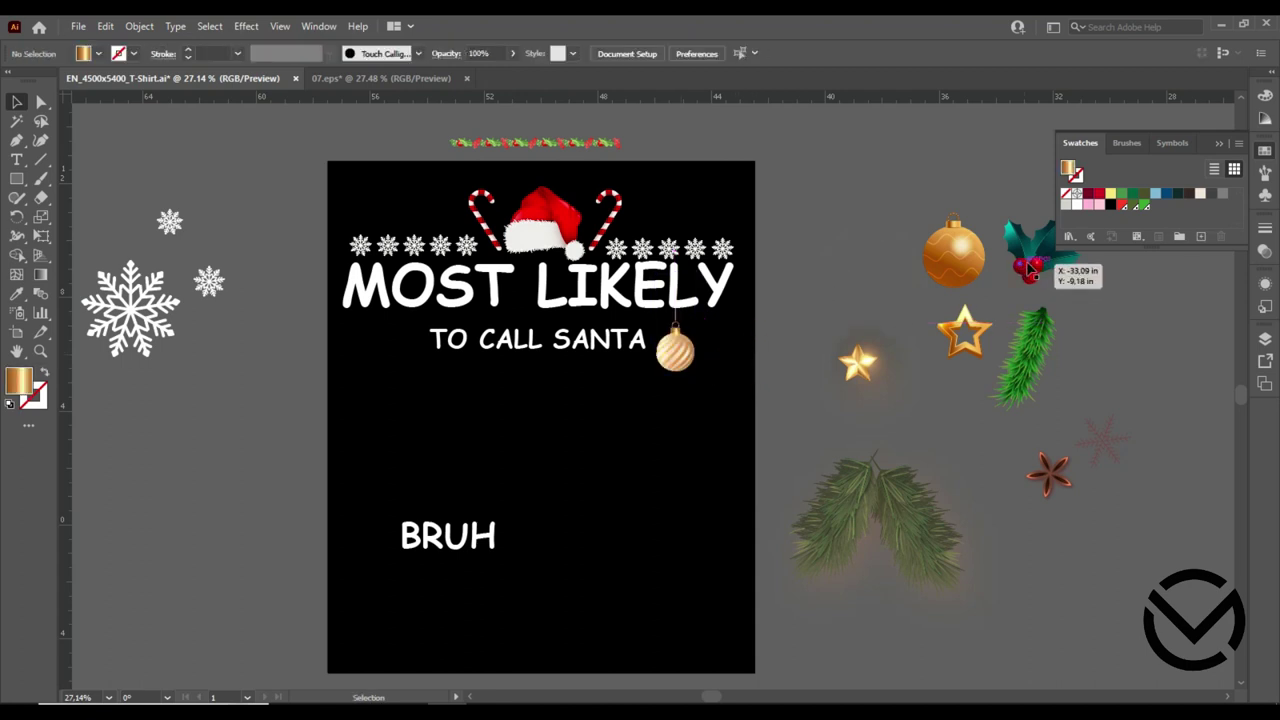
left_click_drag(1050, 262, 1048, 262)
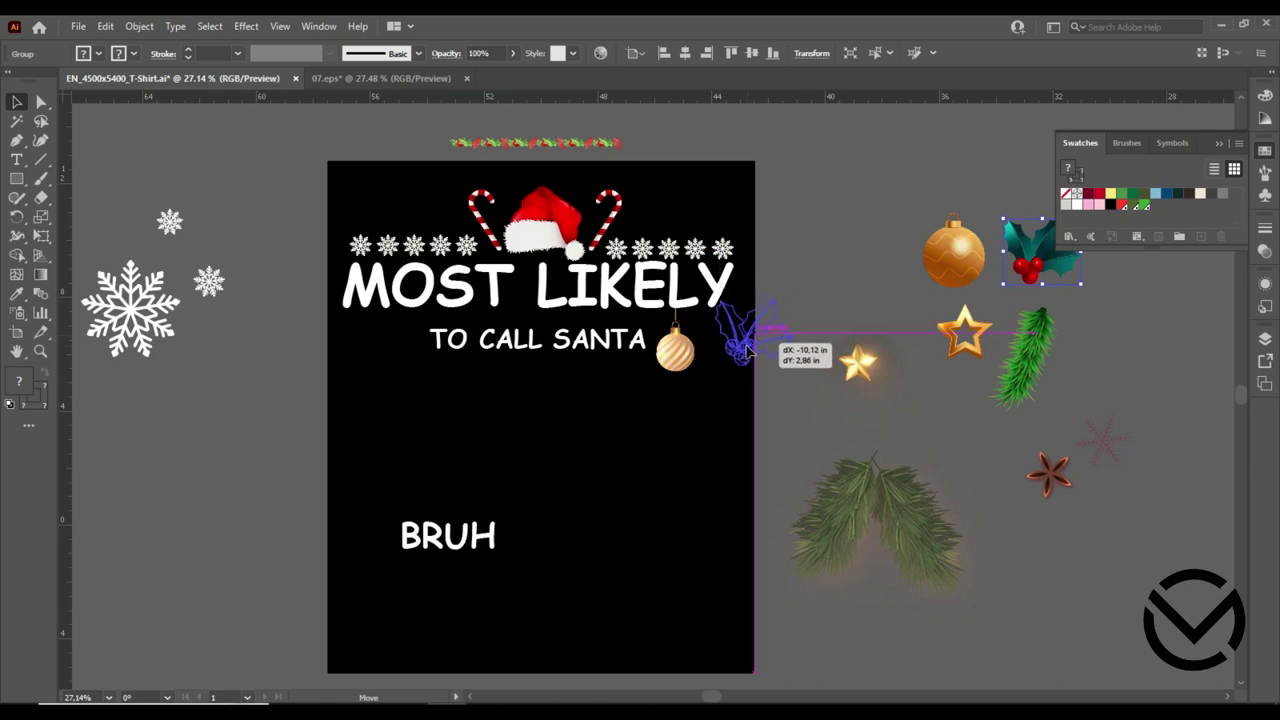
Position the holly sprig just beside SANTA on the artboard.
left_click_drag(958, 281, 800, 368)
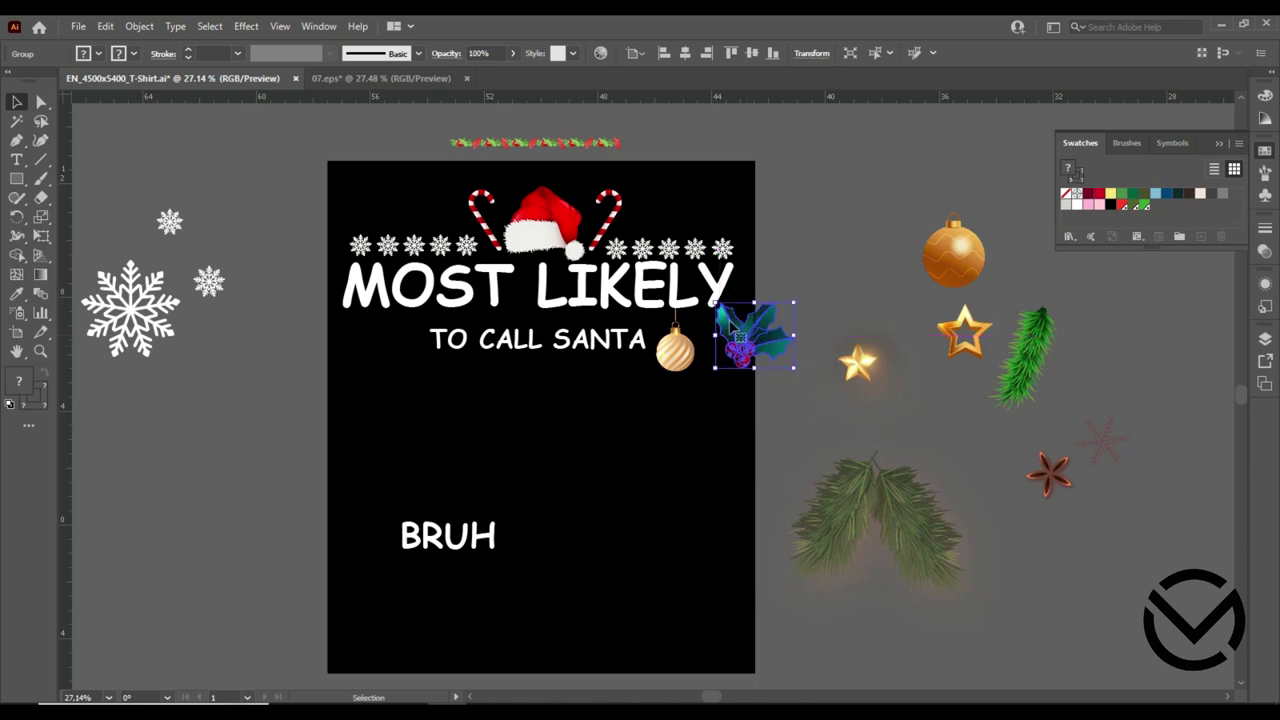
left_click(820, 362)
mouse_move(740, 332)
left_mouse_down()
mouse_move(715, 343)
mouse_move(843, 240)
left_mouse_up()
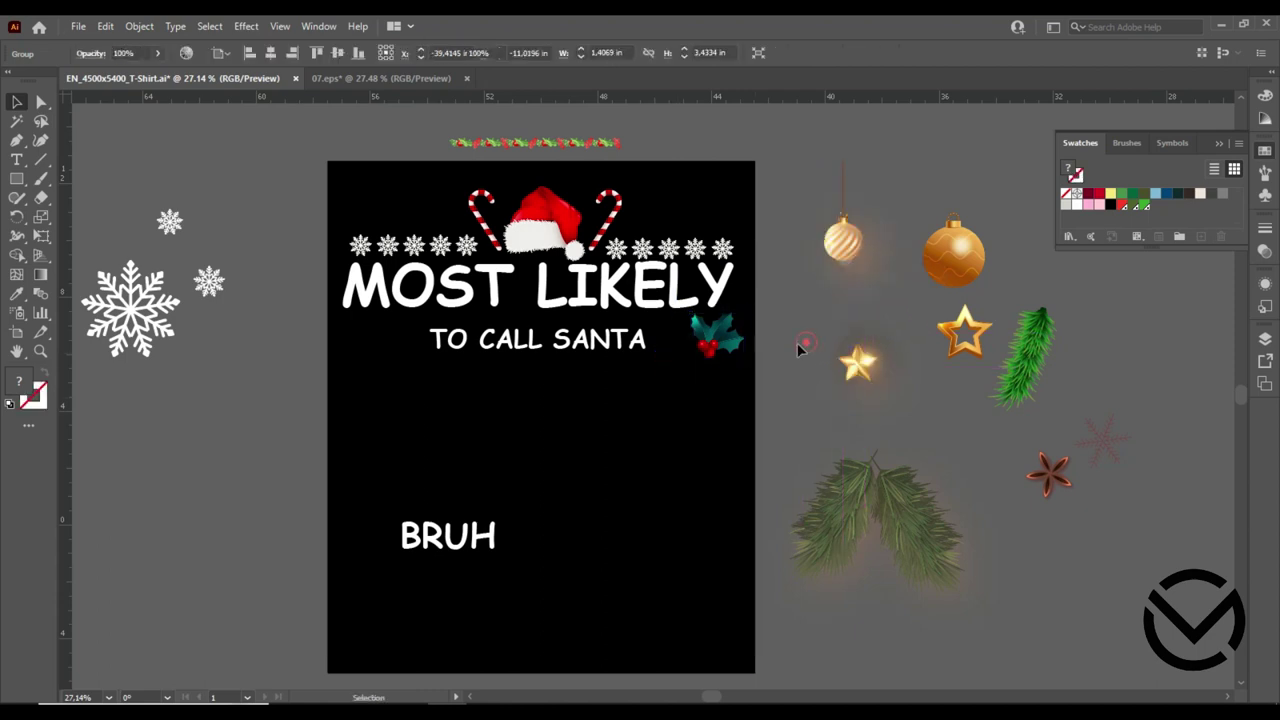
left_click(800, 348)
left_click_drag(720, 338, 706, 341)
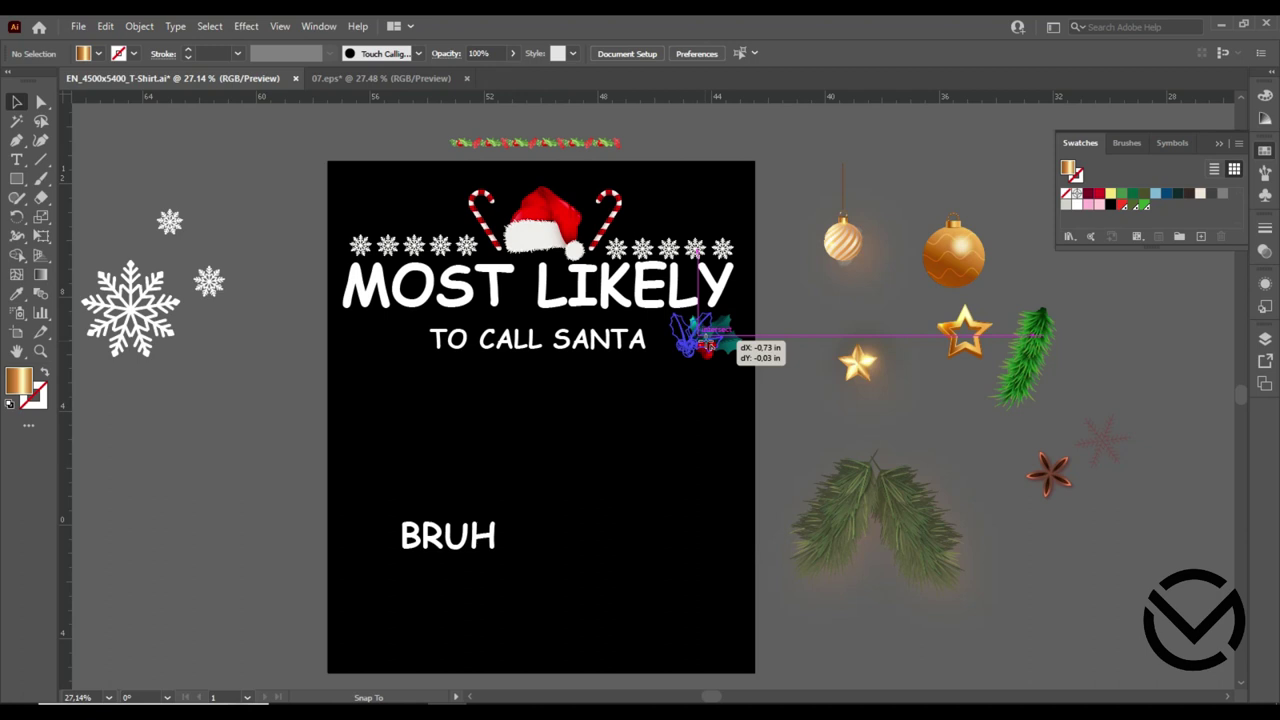
left_click_drag(706, 344, 387, 349)
Copy the holly to the left side, reflect it vertically, and nudge it into place.
left_click(780, 338)
right_click(399, 343)
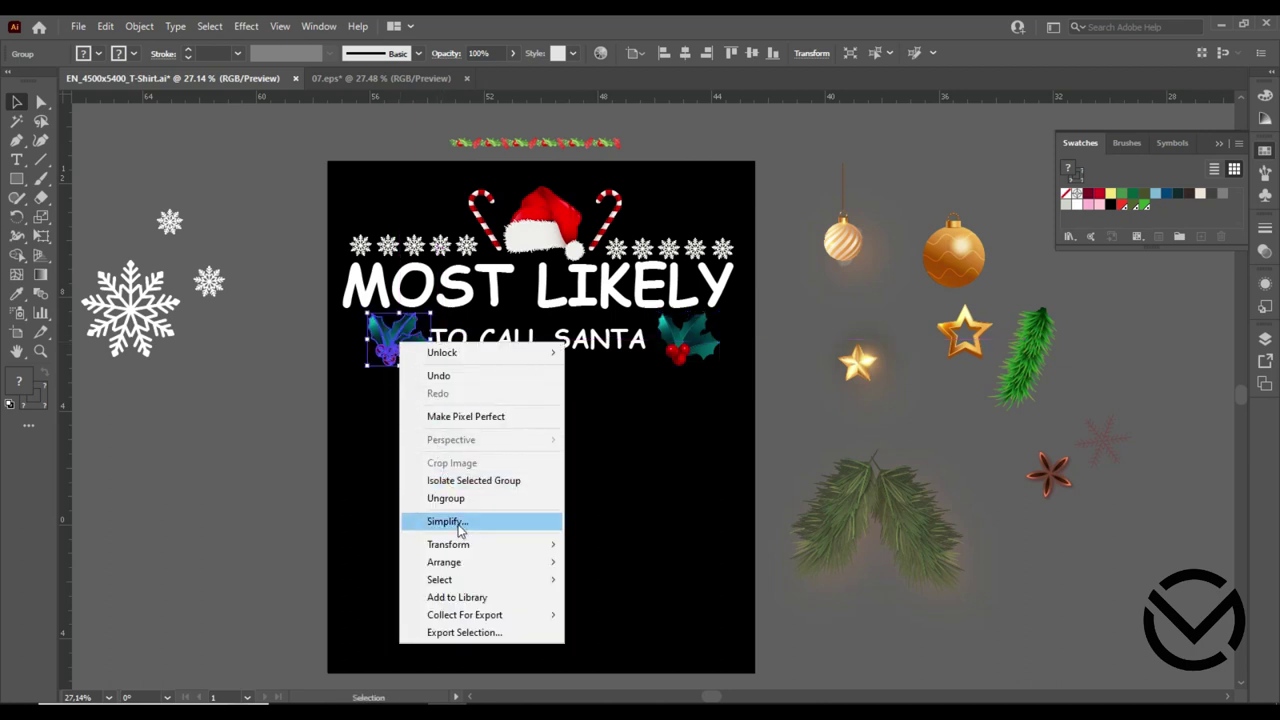
mouse_move(448, 544)
left_click(590, 602)
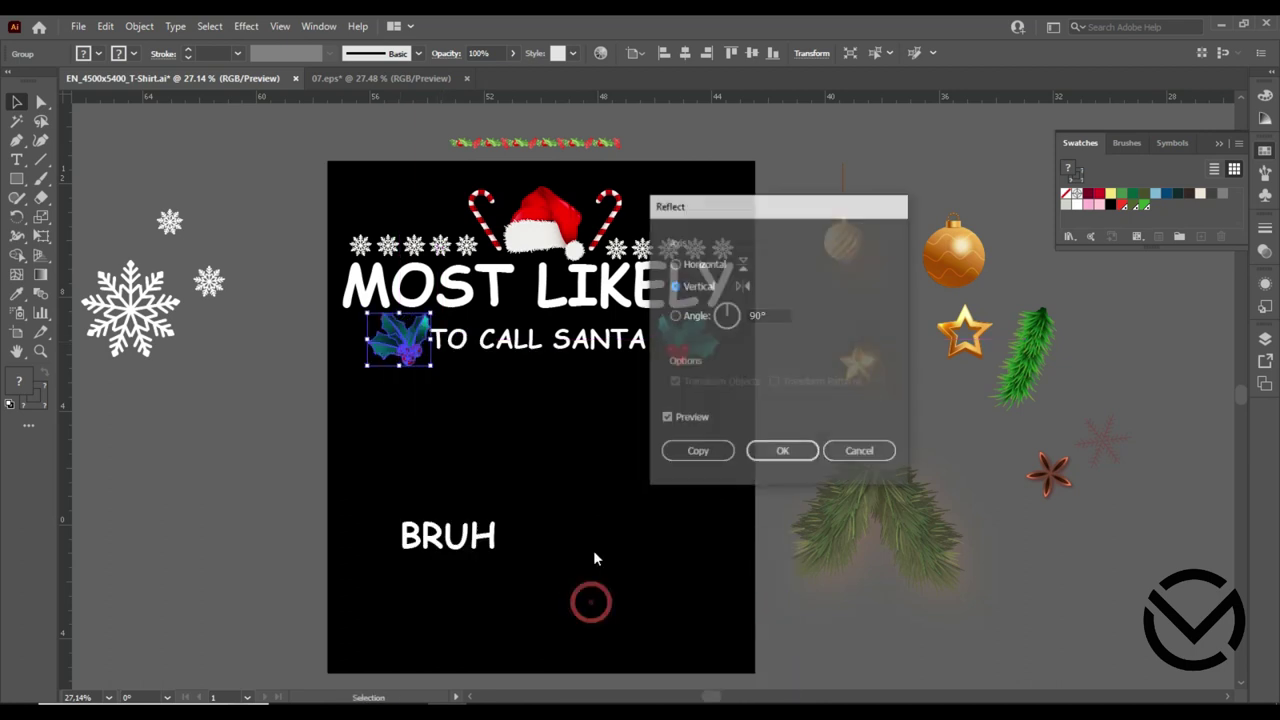
left_click(782, 450)
left_click(612, 420)
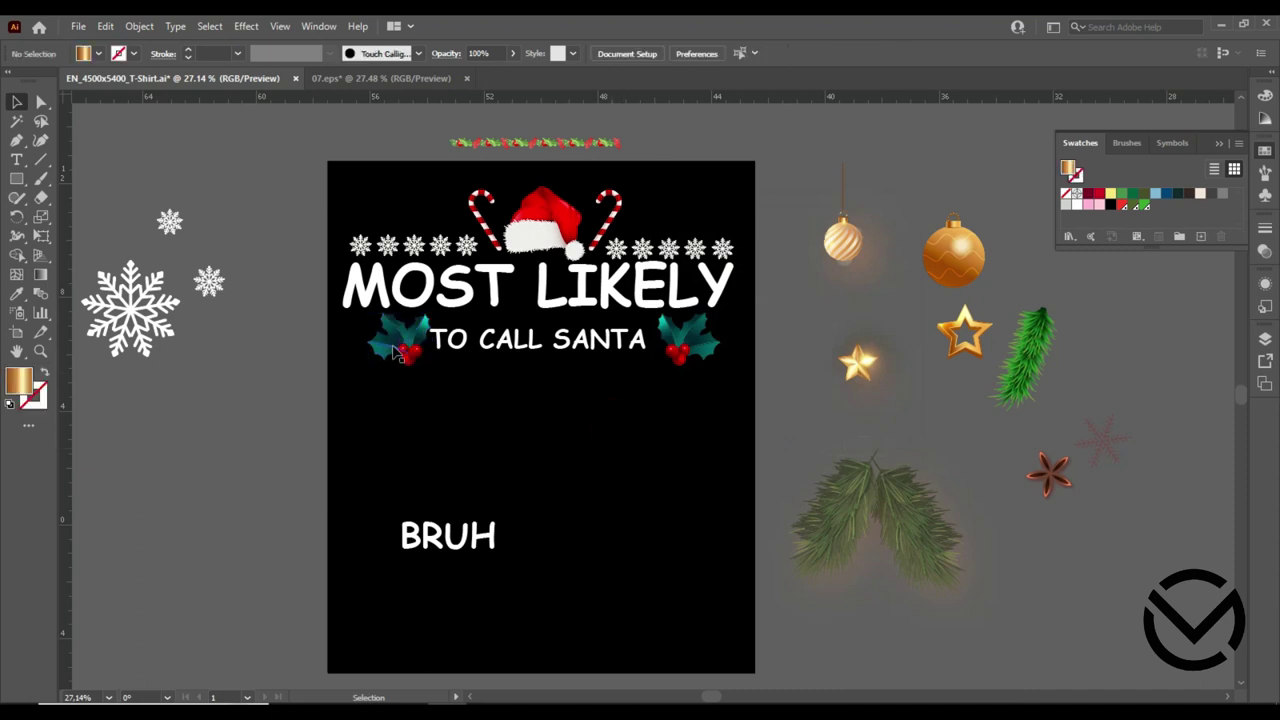
left_click(408, 350)
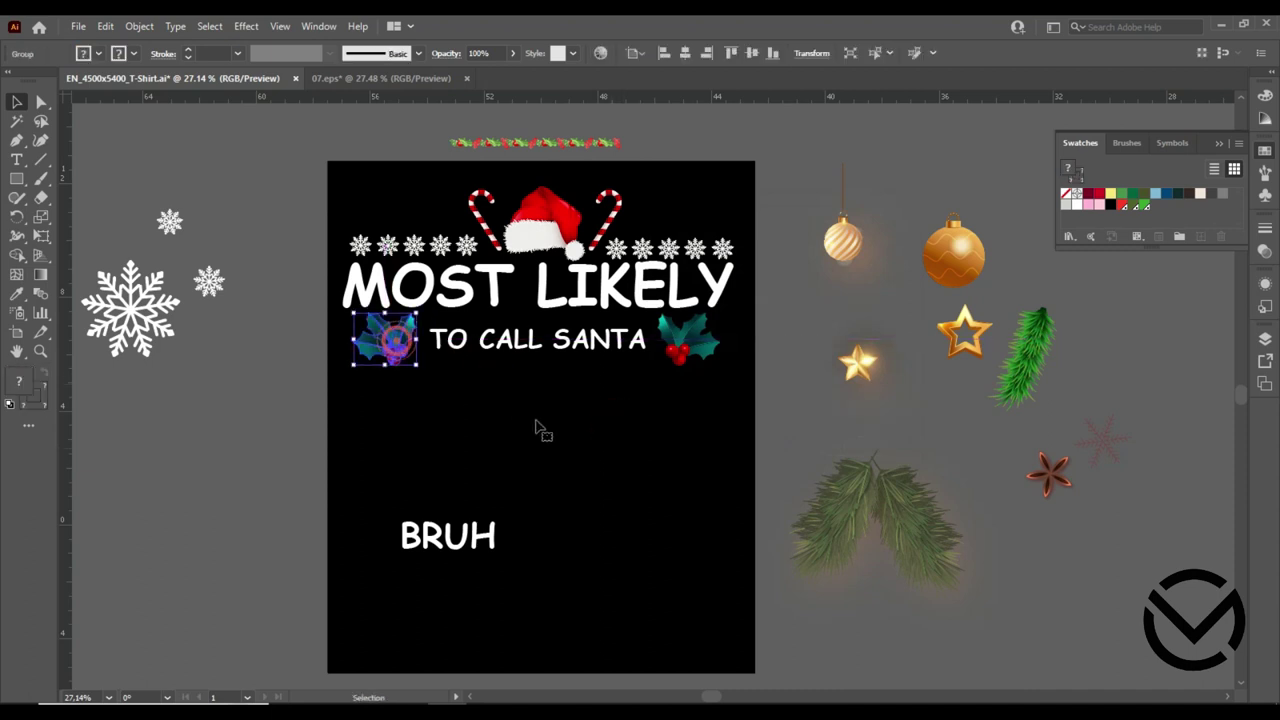
key("Right")
key("Right")
key("Right")
key("Right")
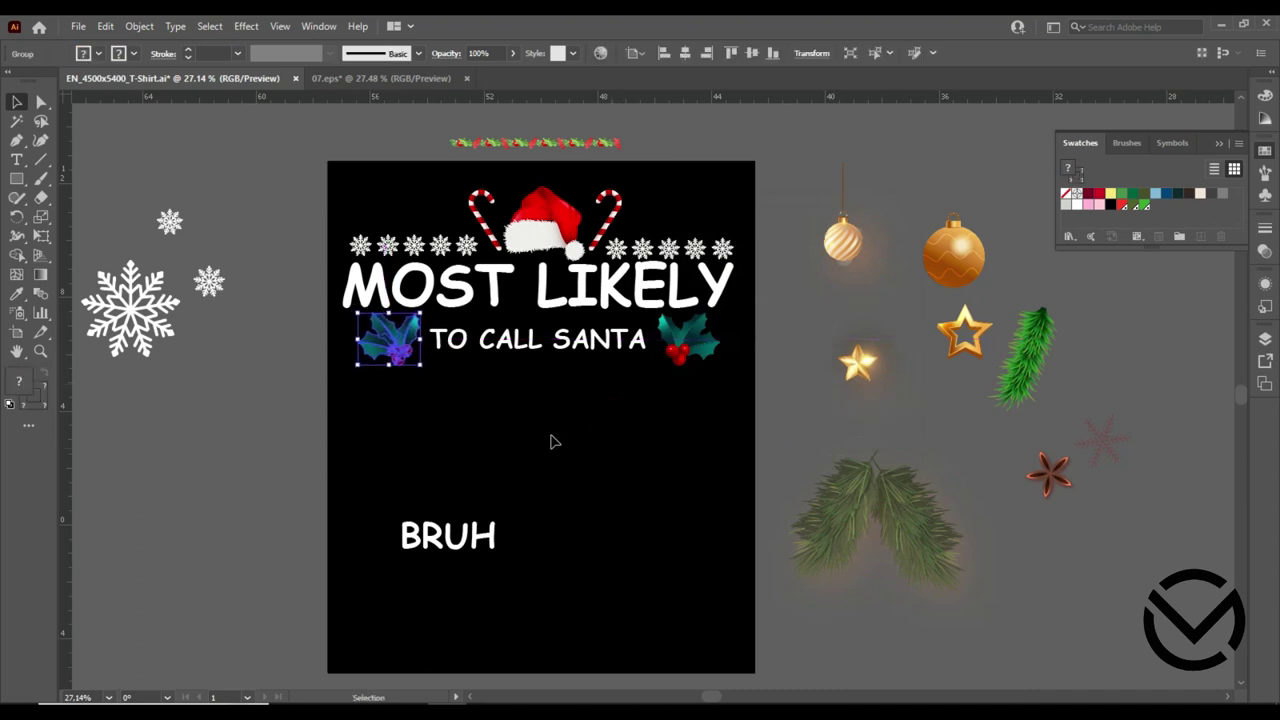
left_click(535, 434)
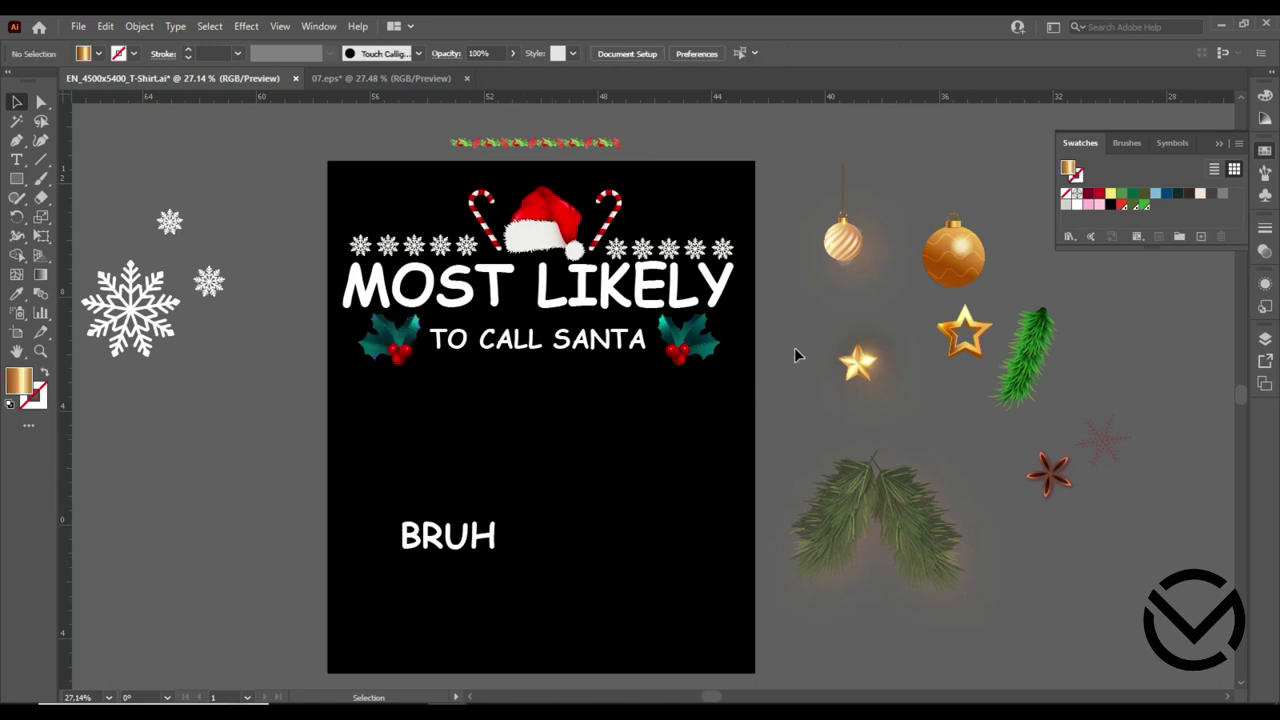
Move BRUH under TO CALL SANTA, enlarge it to about 299 pt, and centre it.
left_click_drag(471, 540, 470, 400)
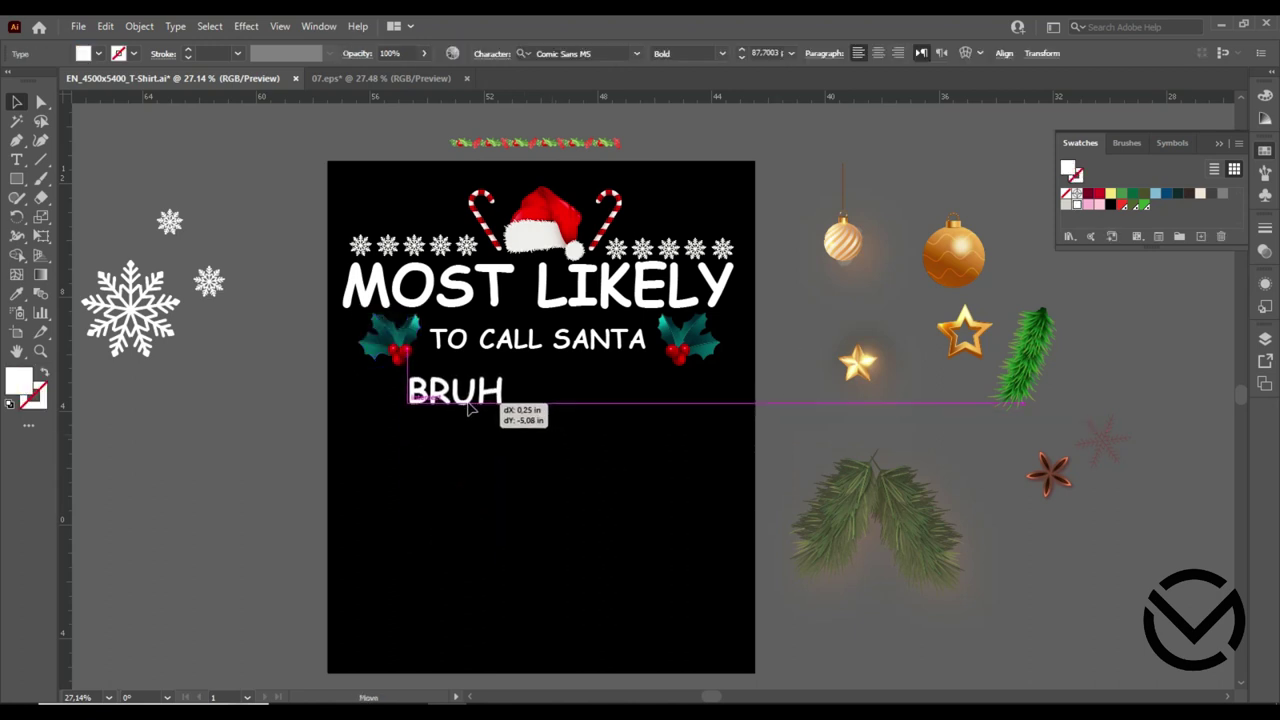
left_click_drag(503, 400, 679, 482)
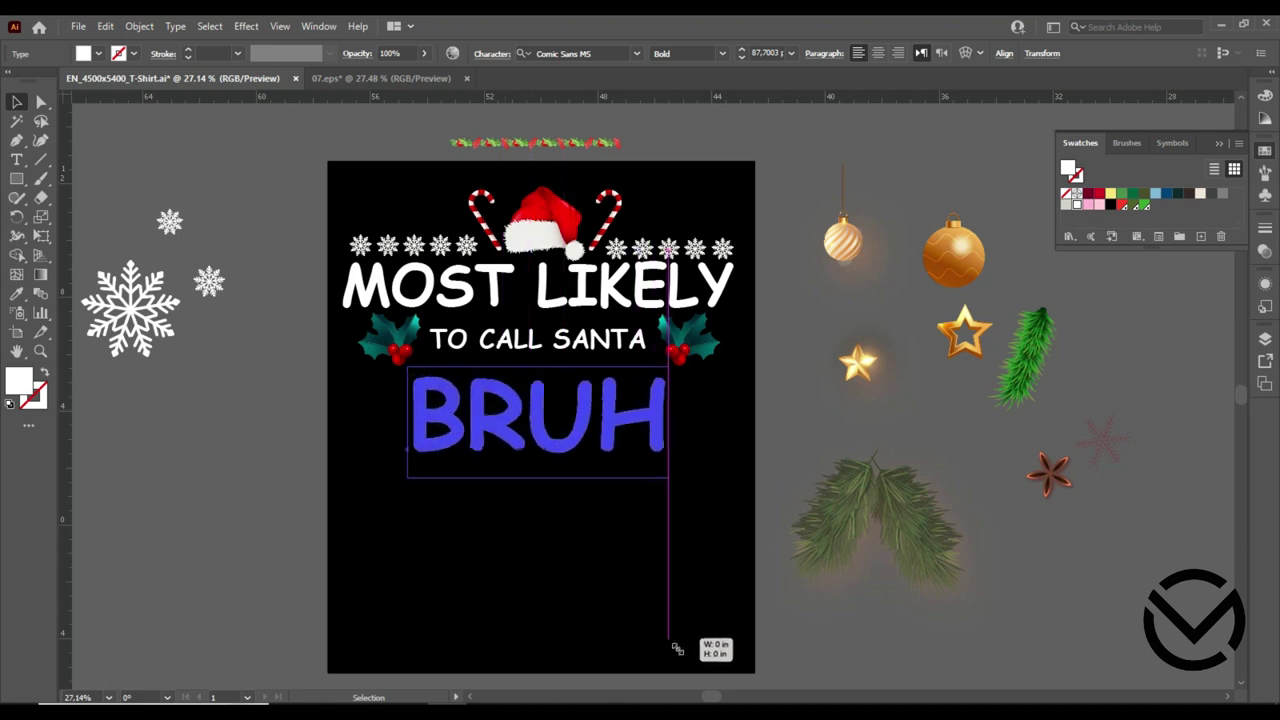
left_click_drag(571, 468, 562, 466)
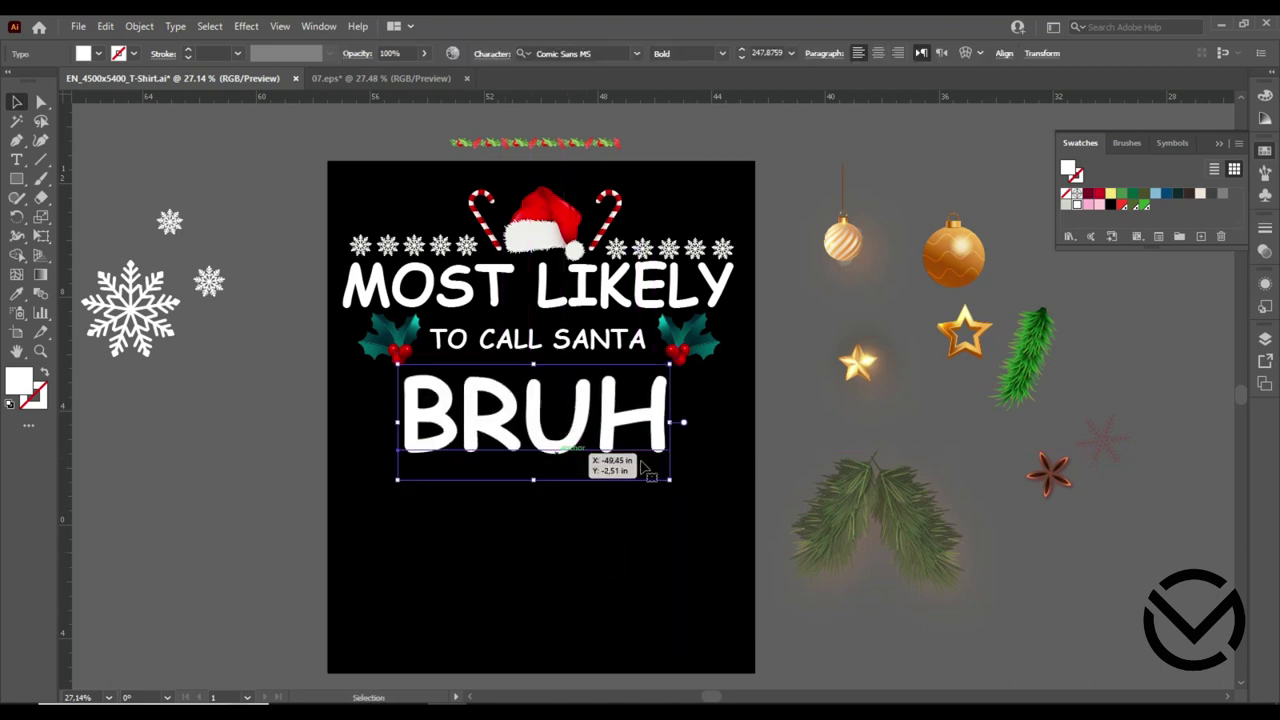
left_click_drag(667, 483, 737, 491)
left_click_drag(595, 468, 575, 472)
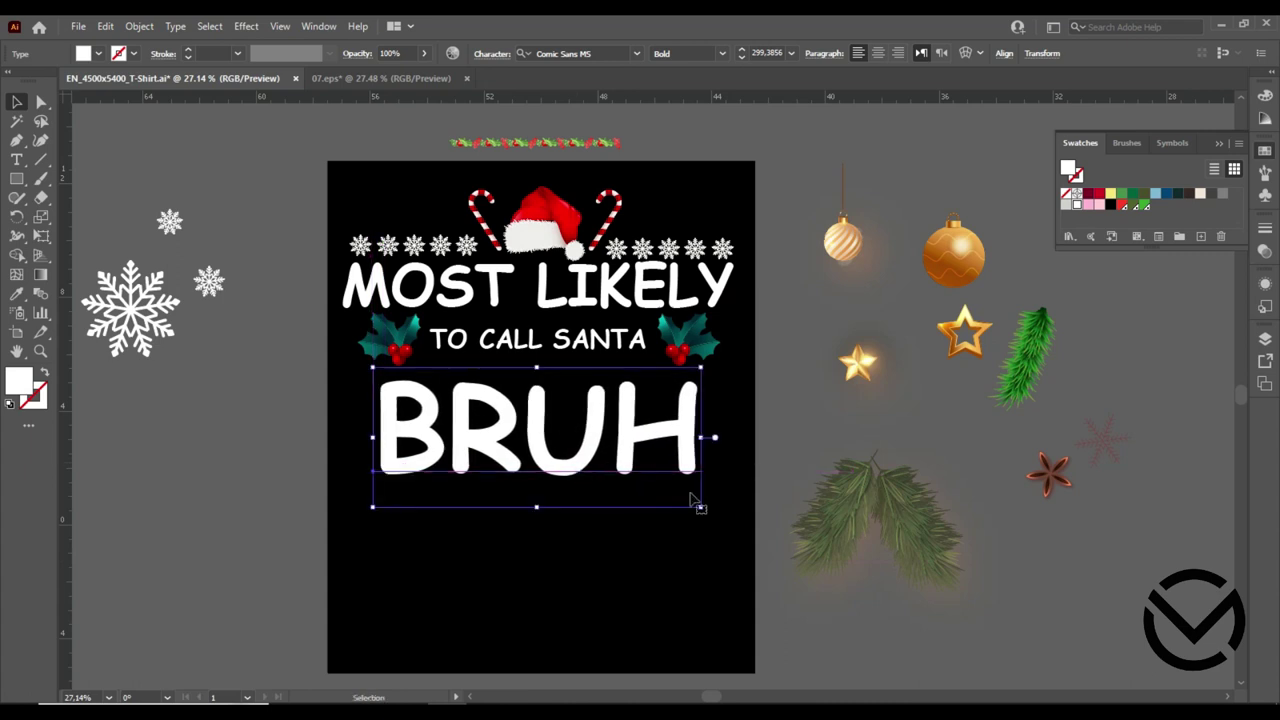
left_click(1145, 389)
left_click_drag(565, 148, 600, 145)
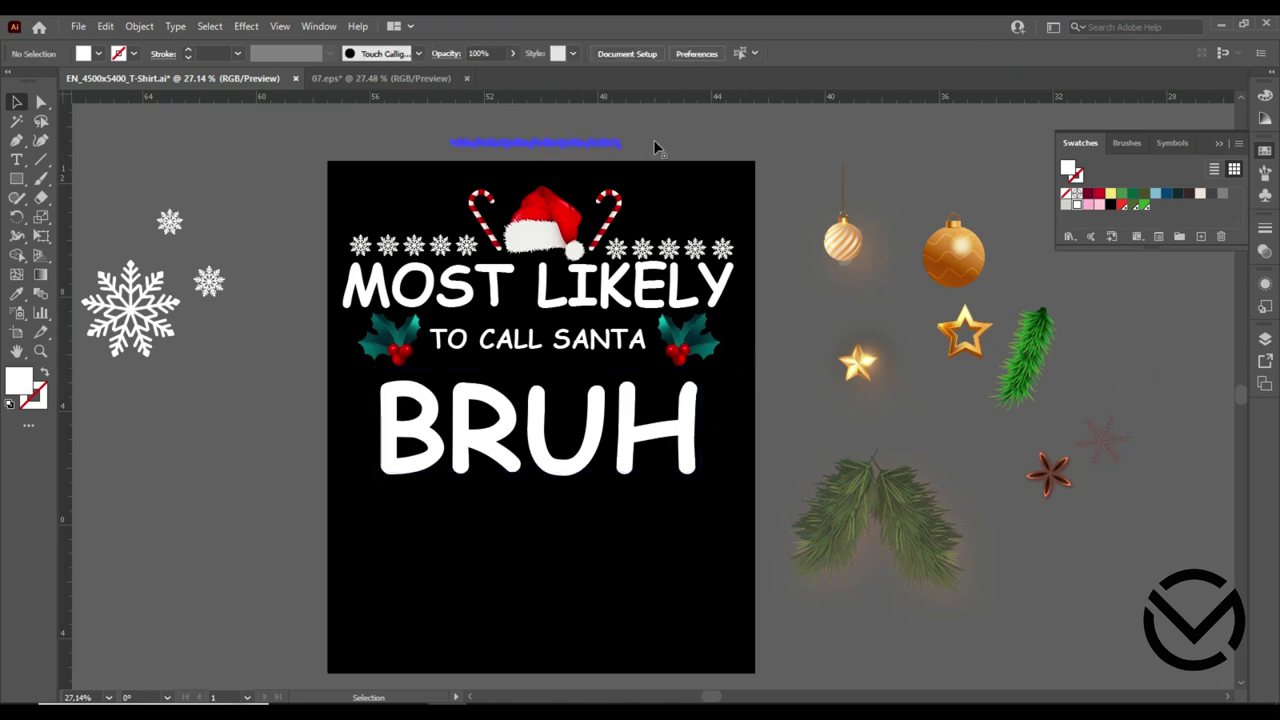
Drag the holly garland below BRUH and stretch it to BRUH's width.
left_click_drag(478, 514, 521, 505)
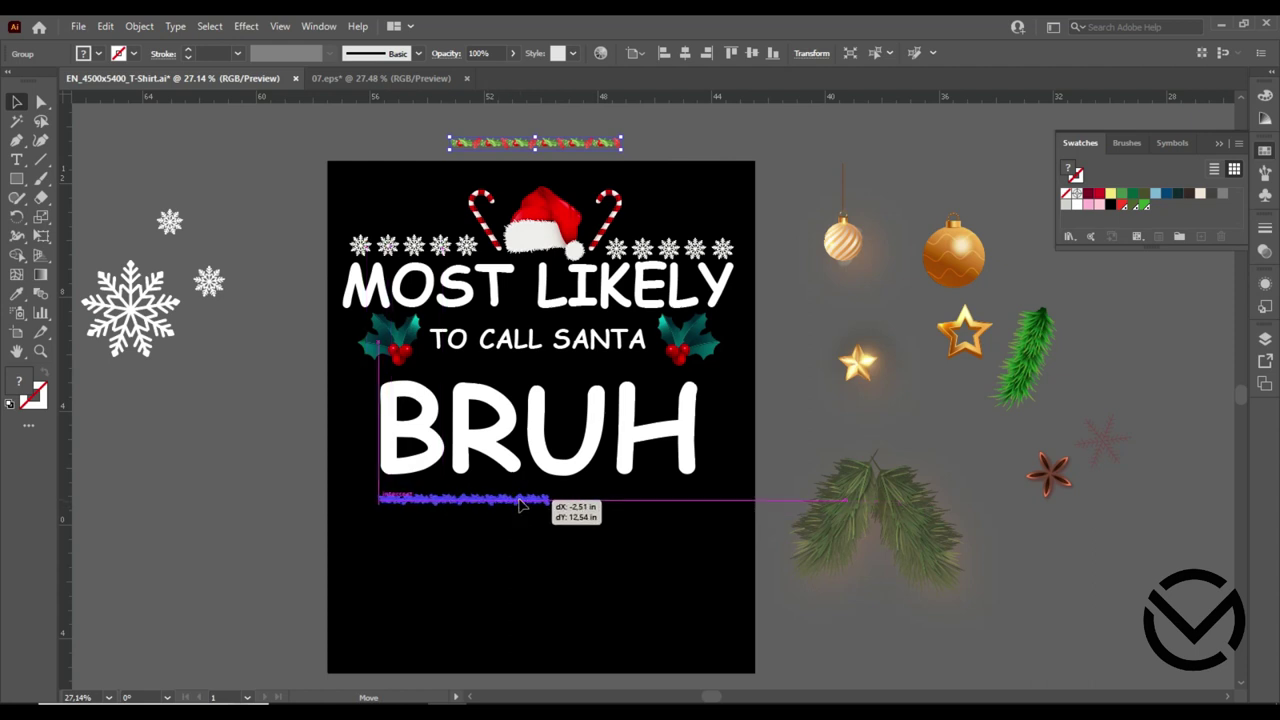
left_click_drag(557, 520, 693, 595)
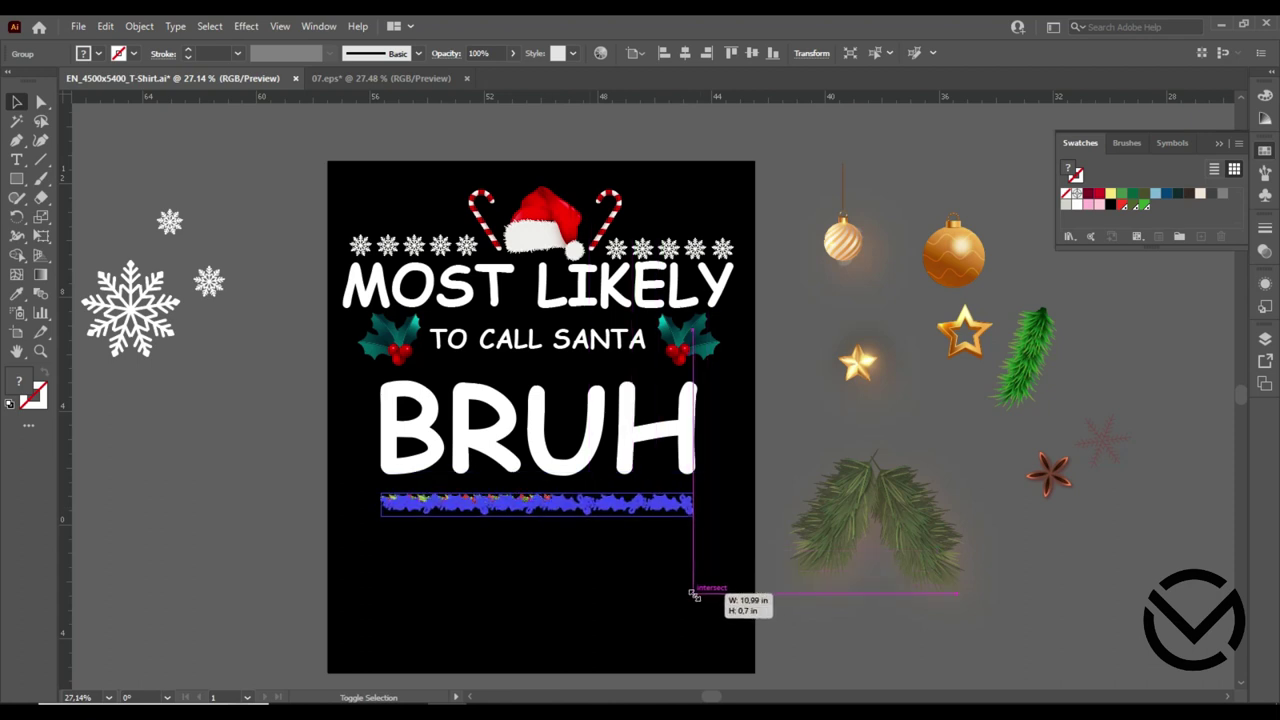
left_click_drag(693, 595, 612, 566)
left_click(613, 567)
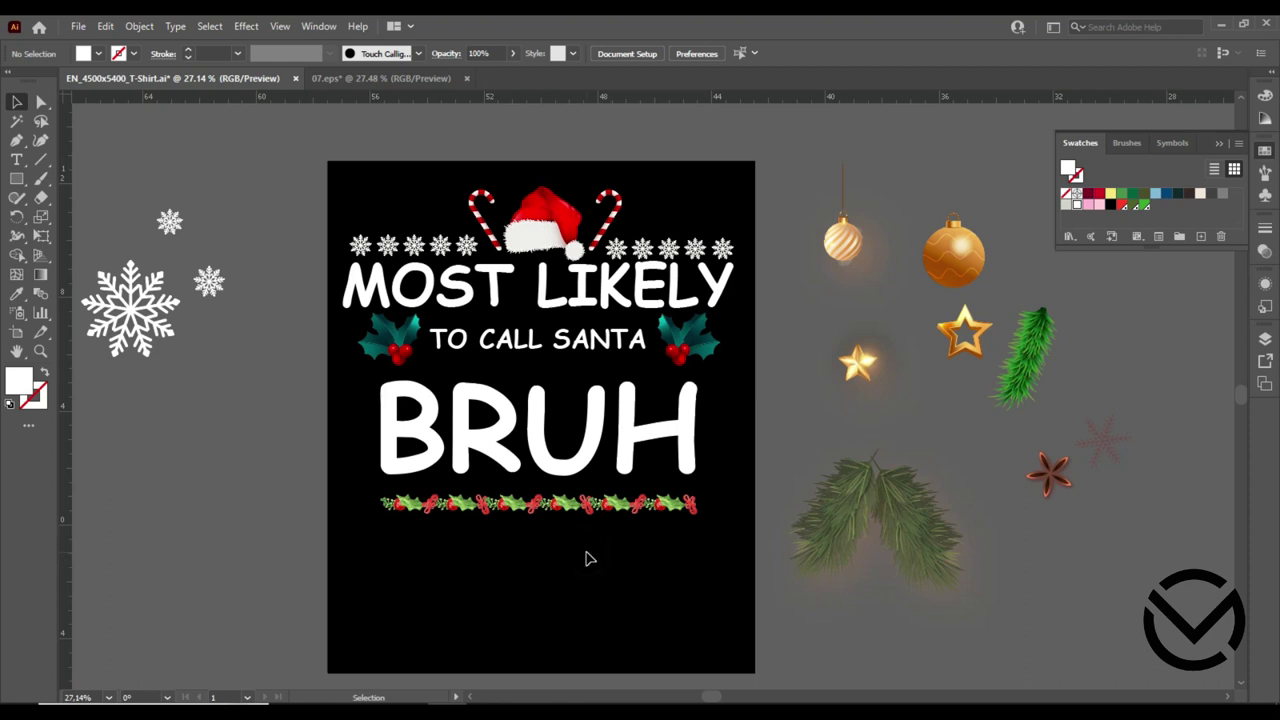
Duplicate the small snowflake and fill it with a dark crimson sampled from the artwork.
left_click(586, 551)
left_click(206, 285)
left_click(206, 285)
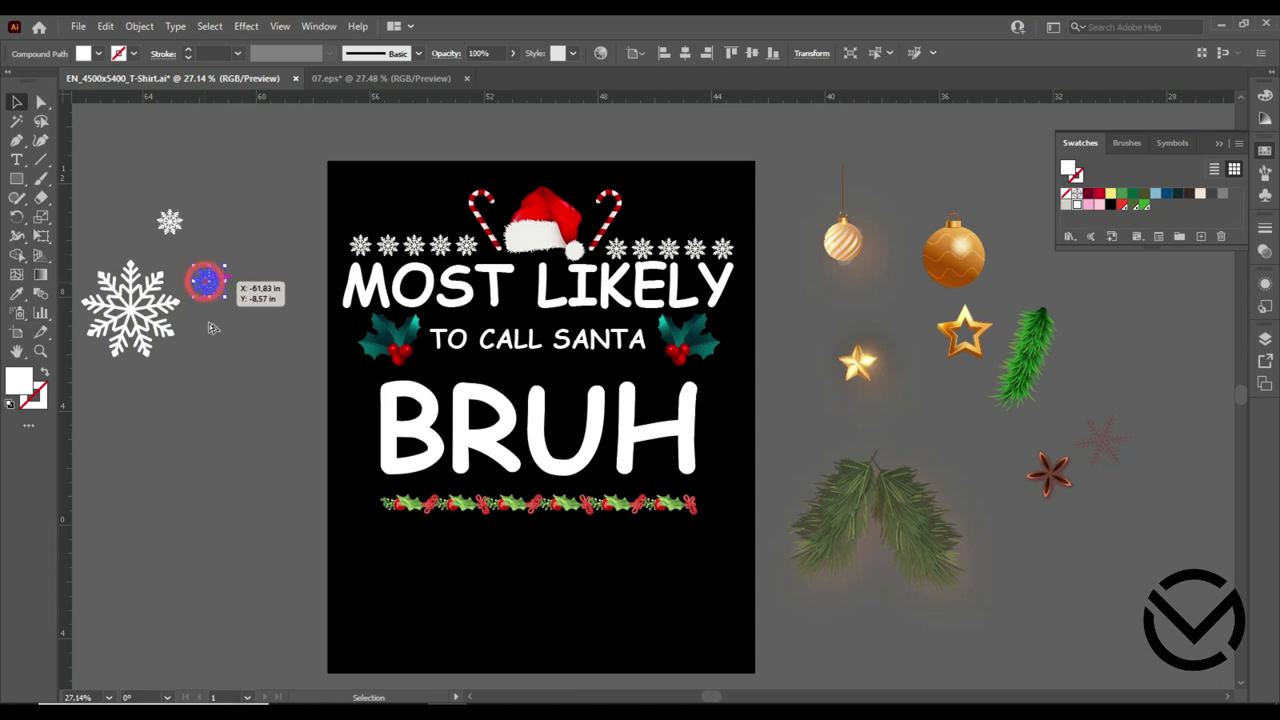
left_click_drag(212, 328, 212, 331)
left_click(17, 293)
left_click(398, 357)
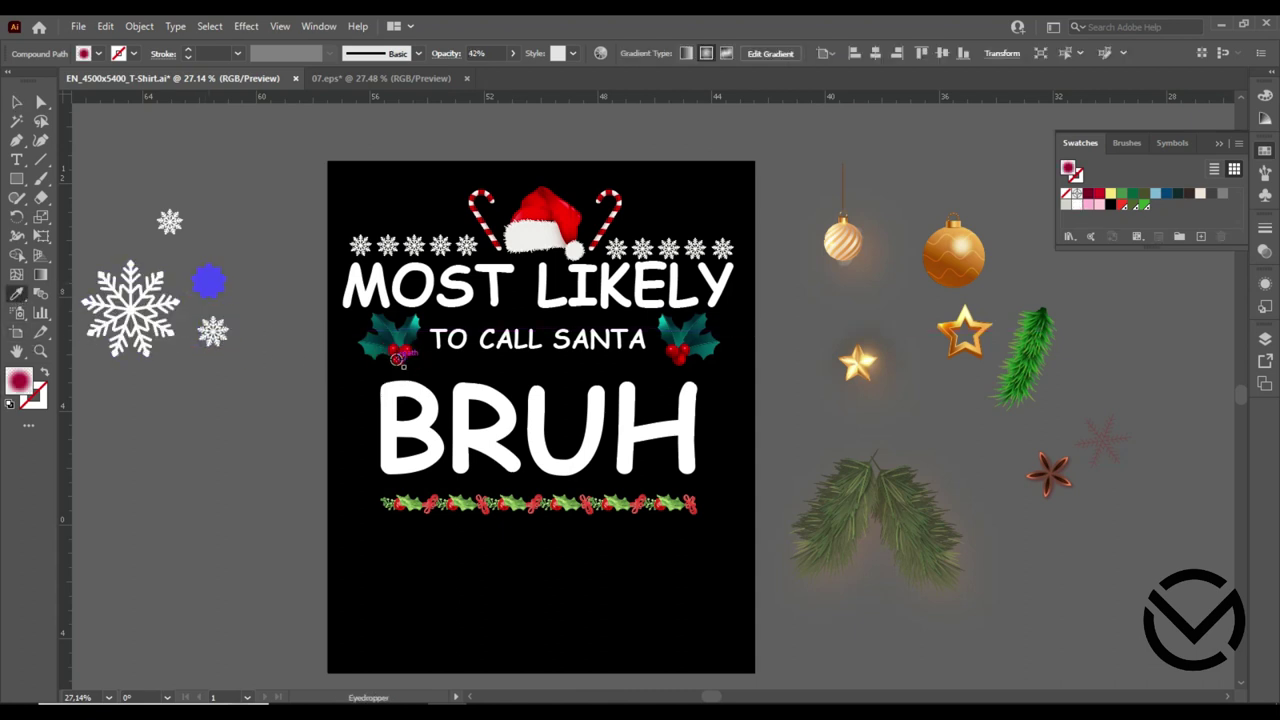
left_click(543, 203)
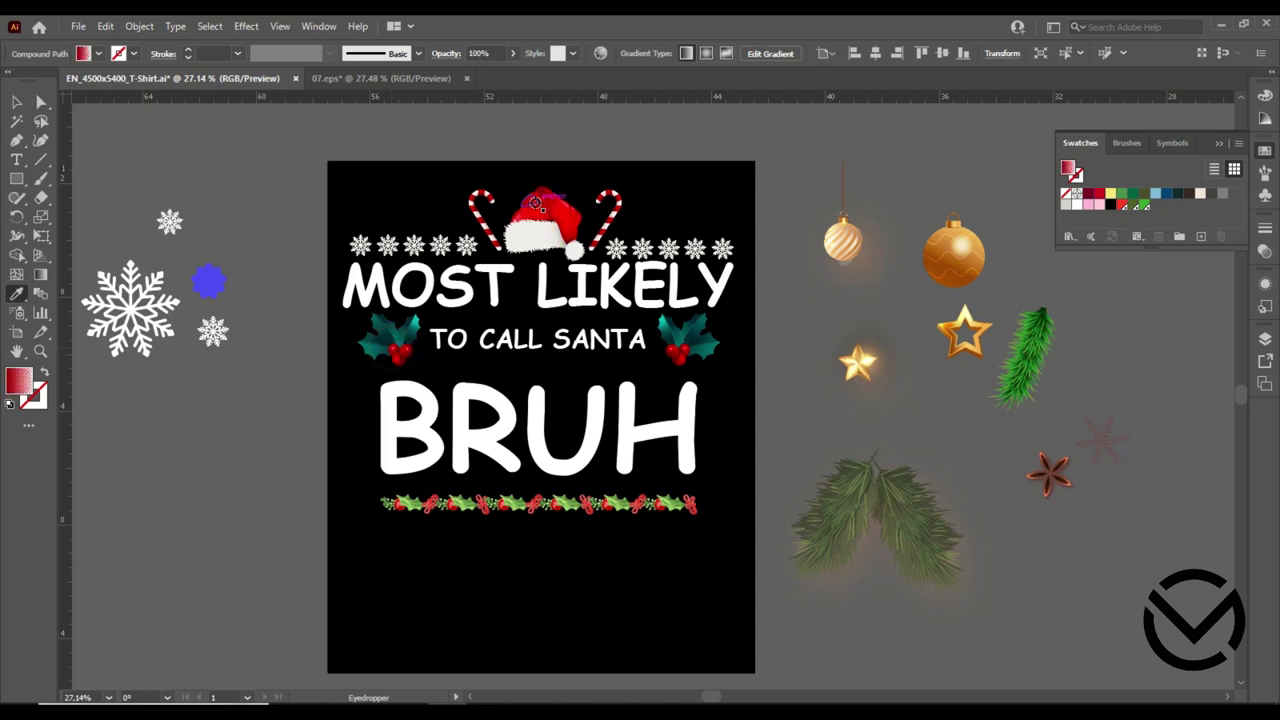
left_click(565, 214)
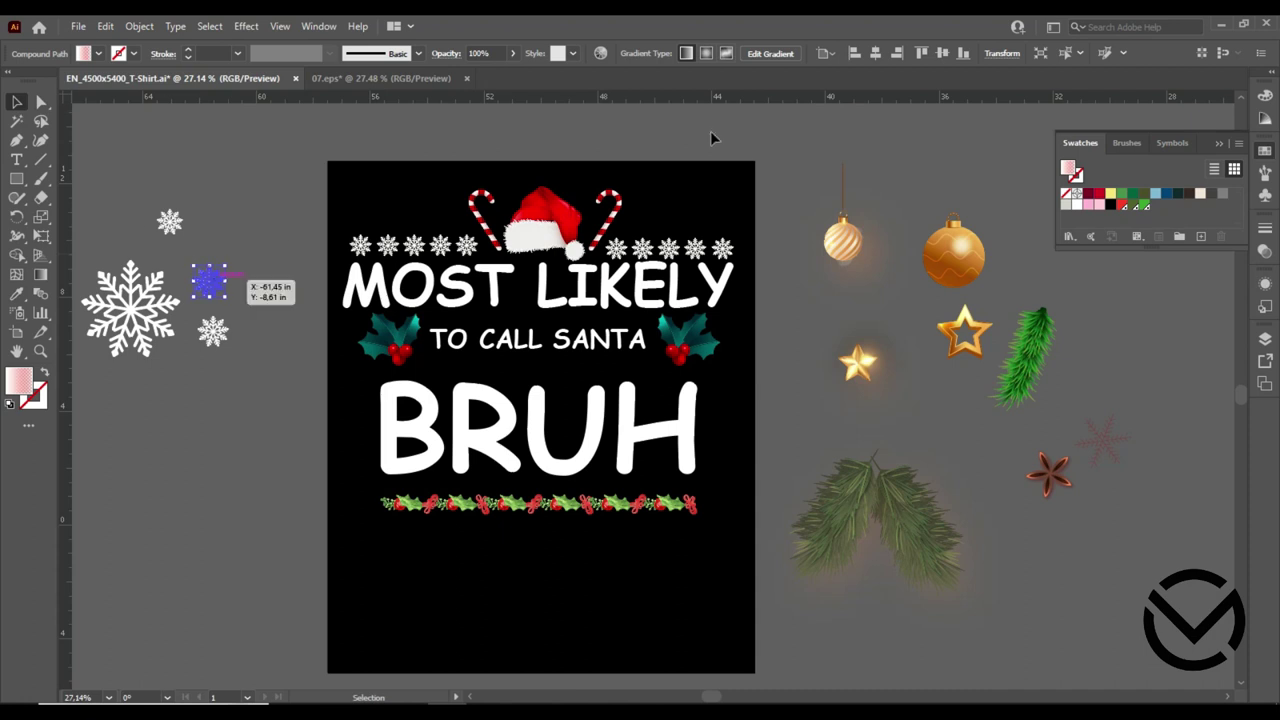
left_click(1122, 205)
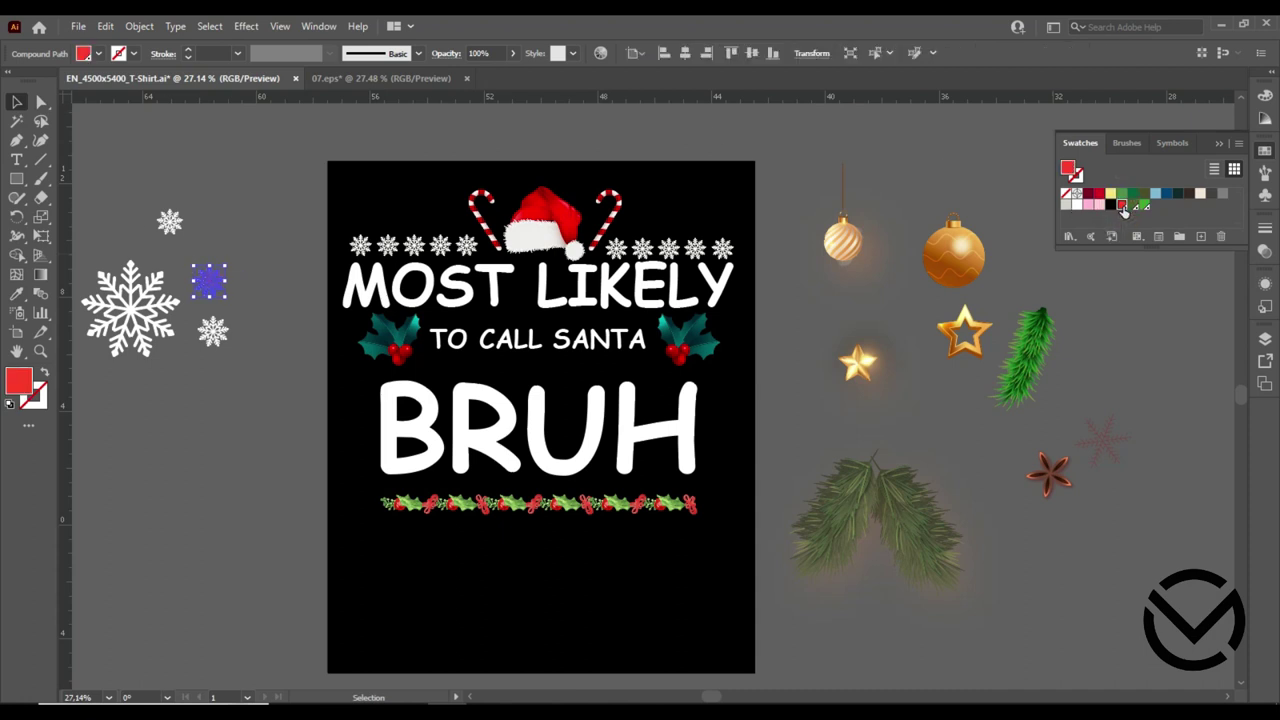
left_click(1099, 197)
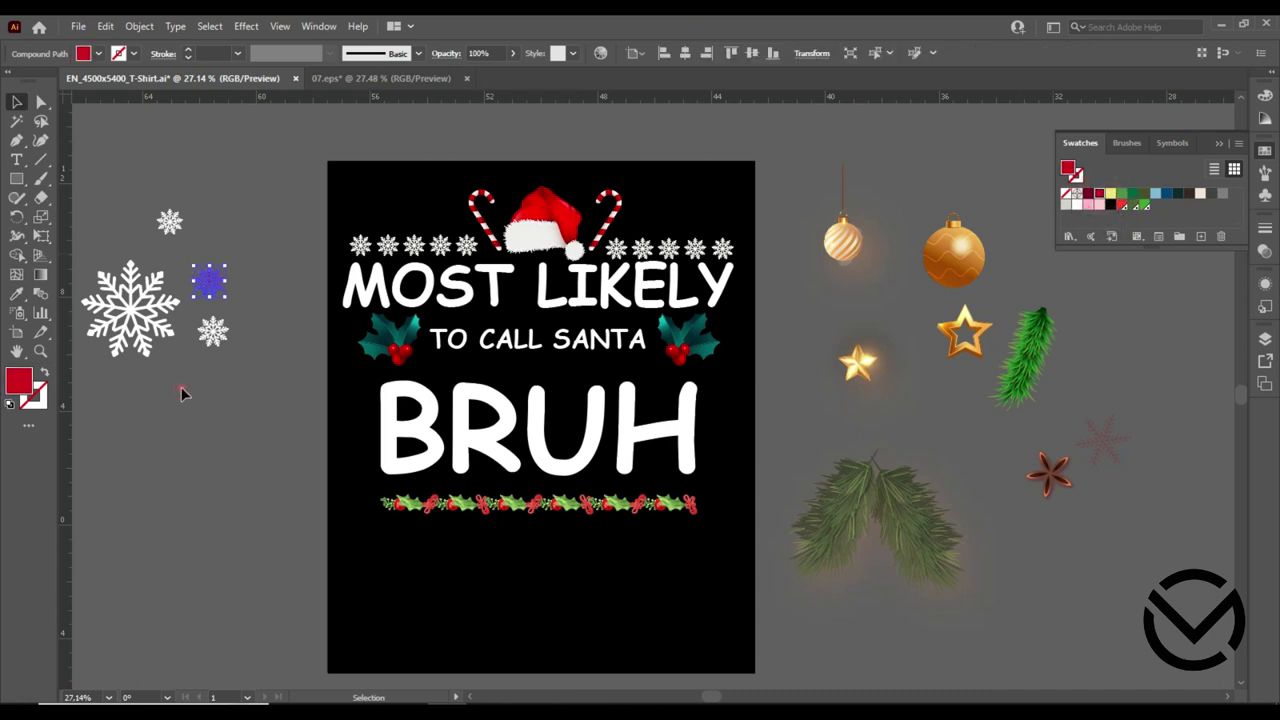
left_click_drag(227, 299, 226, 298)
left_click(246, 294)
Move the red snowflake between MOST and LIKELY and place a shrunken white snowflake below it.
left_click_drag(205, 281, 528, 279)
left_click(170, 222)
left_click_drag(183, 234, 512, 294)
left_click(191, 251)
left_click(529, 274)
left_click(246, 417)
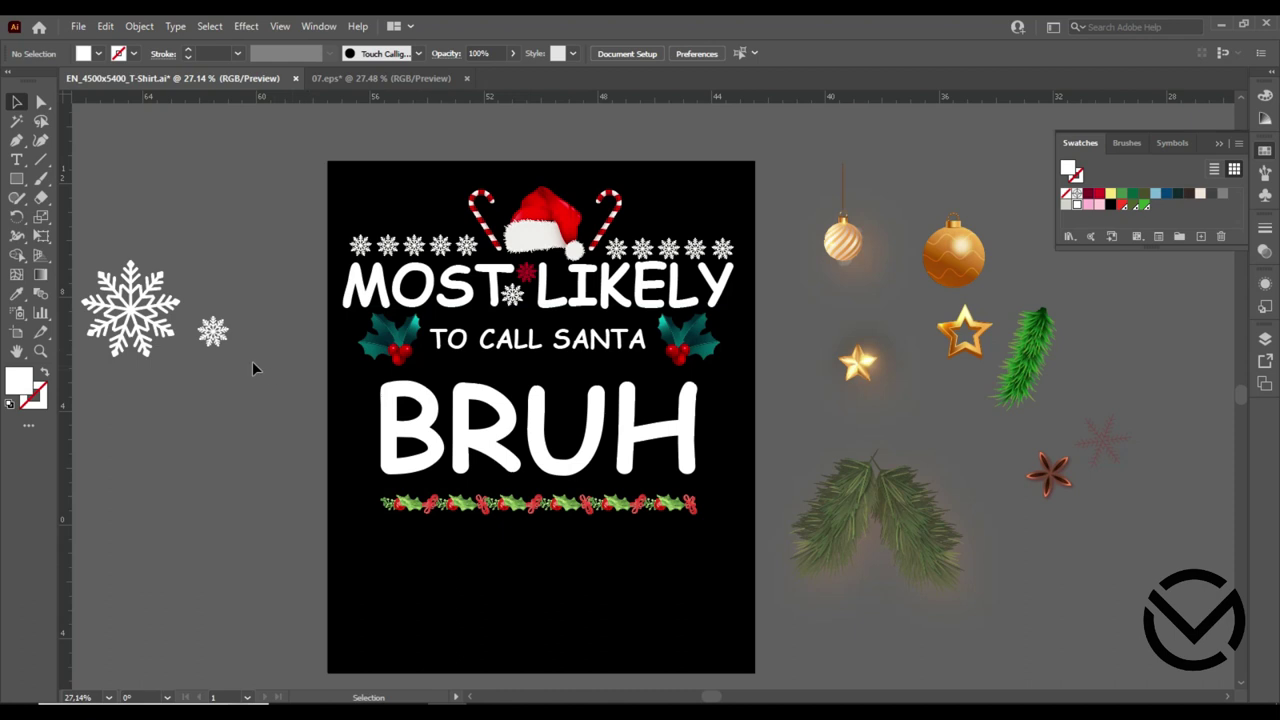
Duplicate the large snowflake, shrink it, fill it red, and place it under the white snowflake.
left_click(214, 331)
left_click(132, 317)
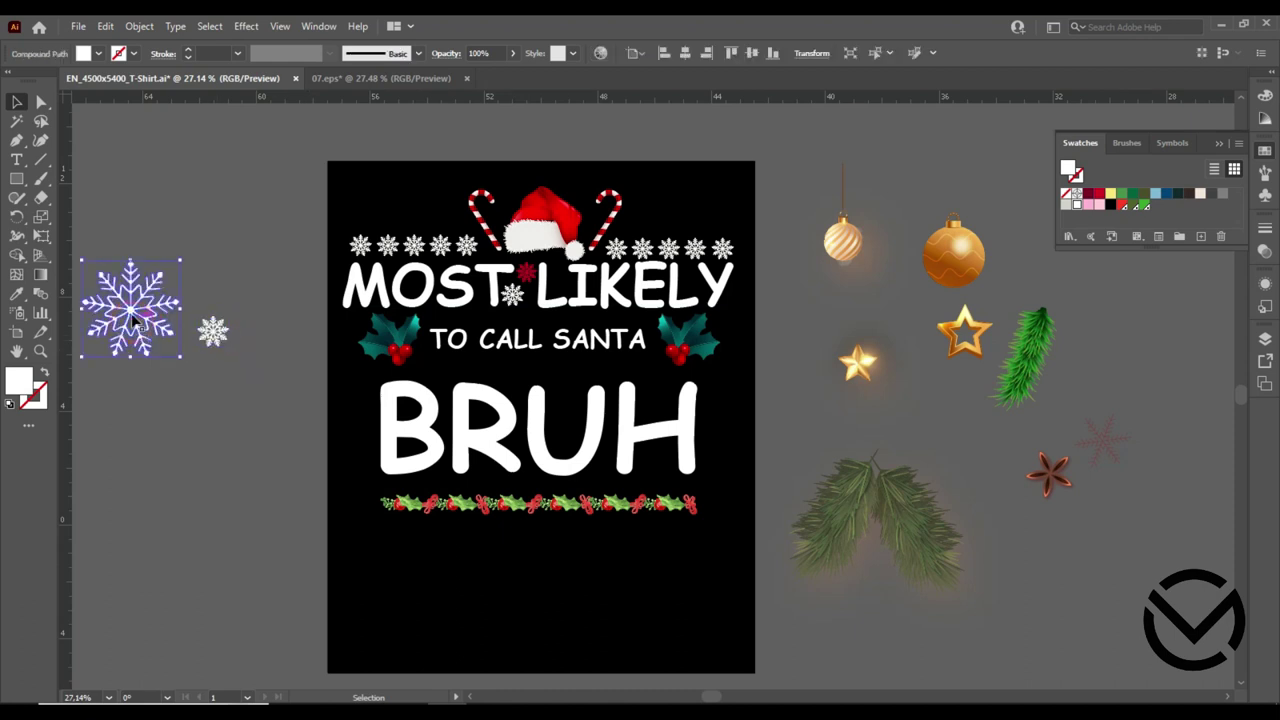
left_click_drag(132, 317, 230, 238)
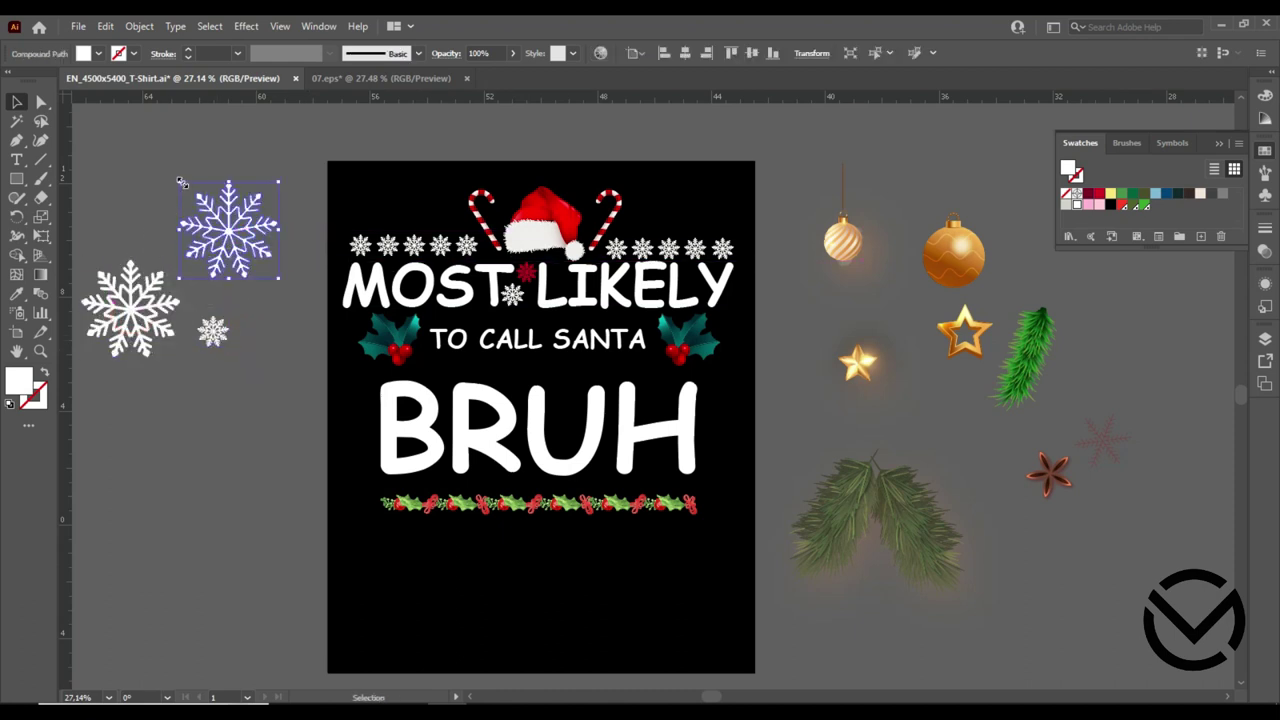
left_click_drag(180, 181, 246, 246)
left_click(269, 323)
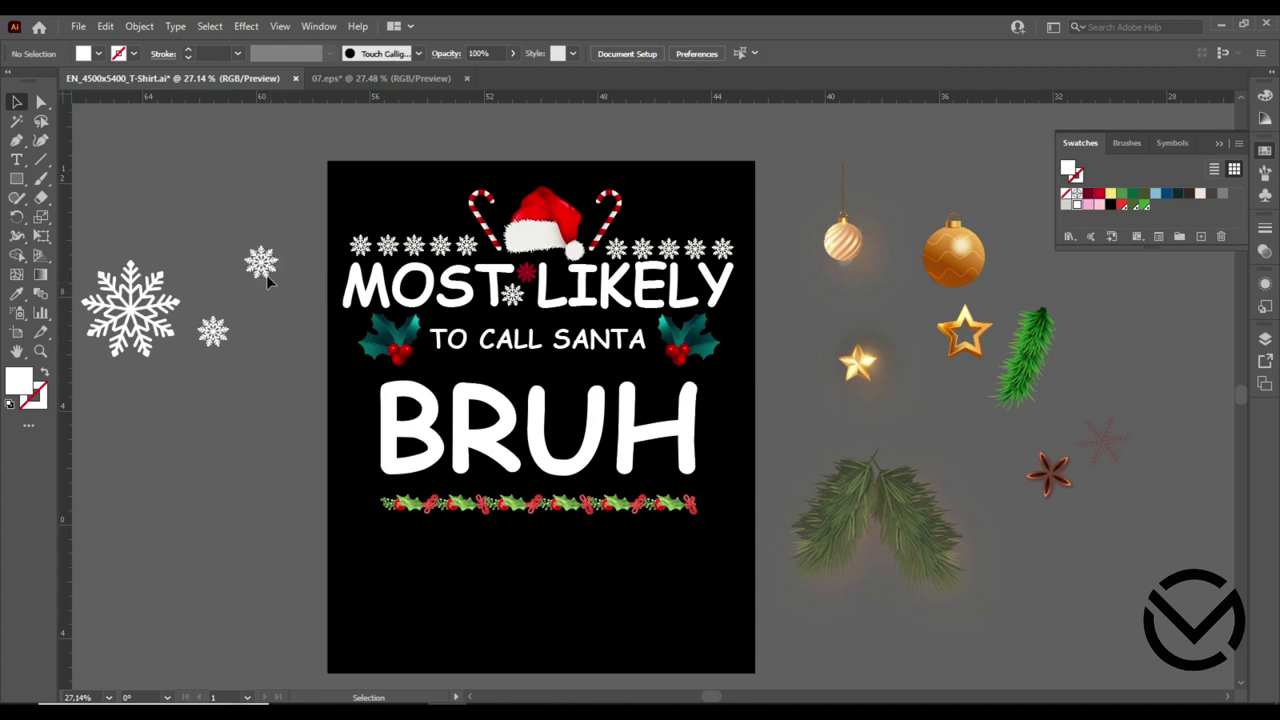
left_click(262, 264)
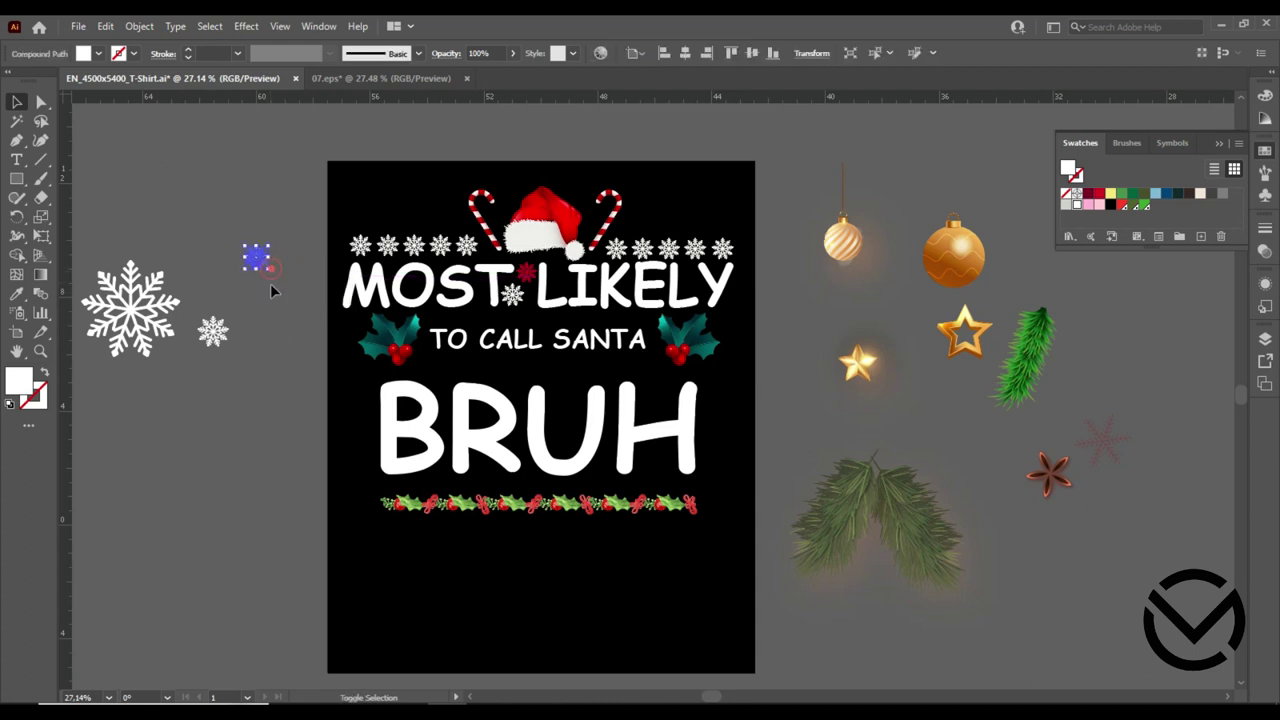
left_click(1095, 195)
left_click_drag(263, 266, 531, 317)
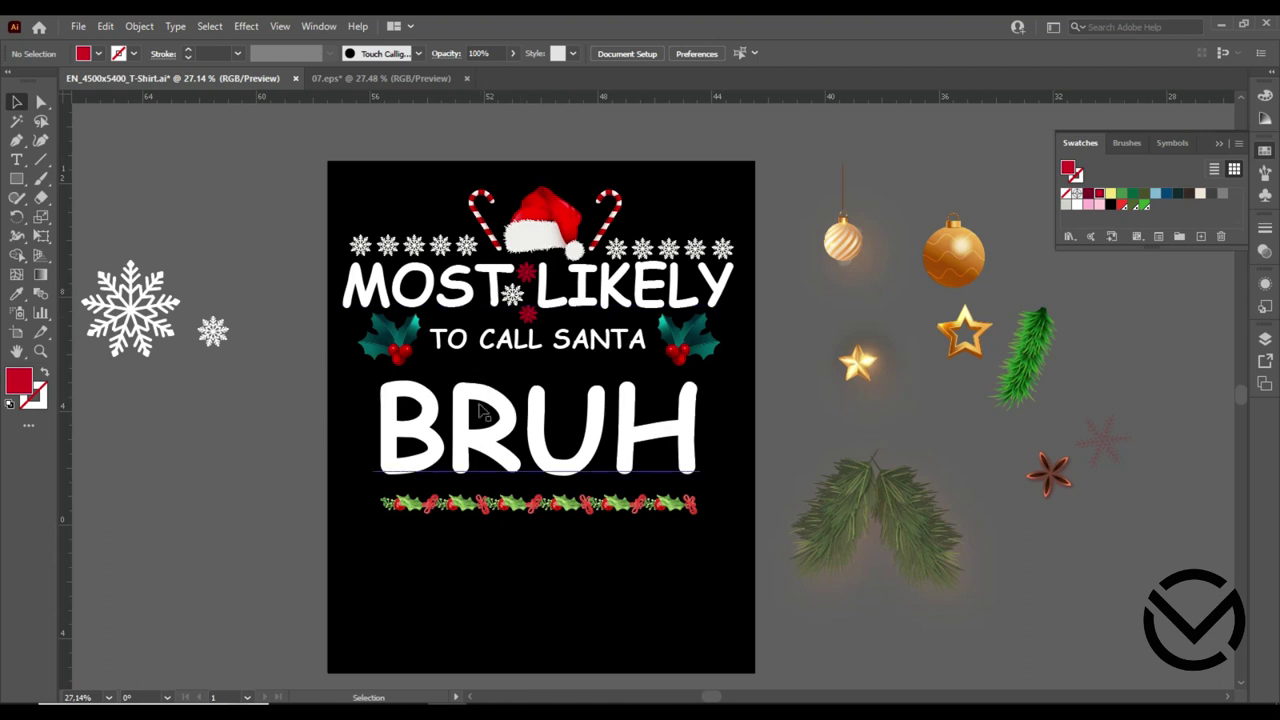
left_click(525, 515)
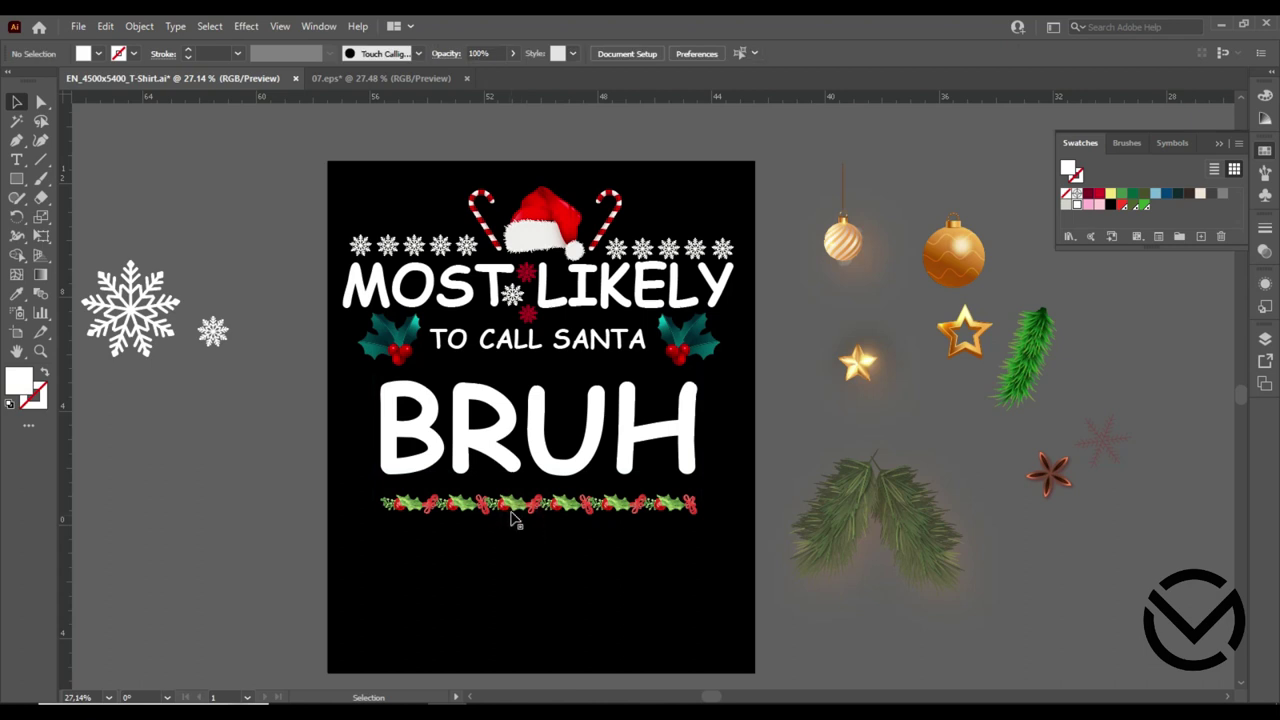
Move the garland up under TO CALL SANTA, centre it, then delete it.
left_click(512, 513)
mouse_move(640, 507)
left_mouse_down()
mouse_move(652, 400)
mouse_move(698, 372)
mouse_move(664, 381)
mouse_move(647, 369)
left_mouse_up()
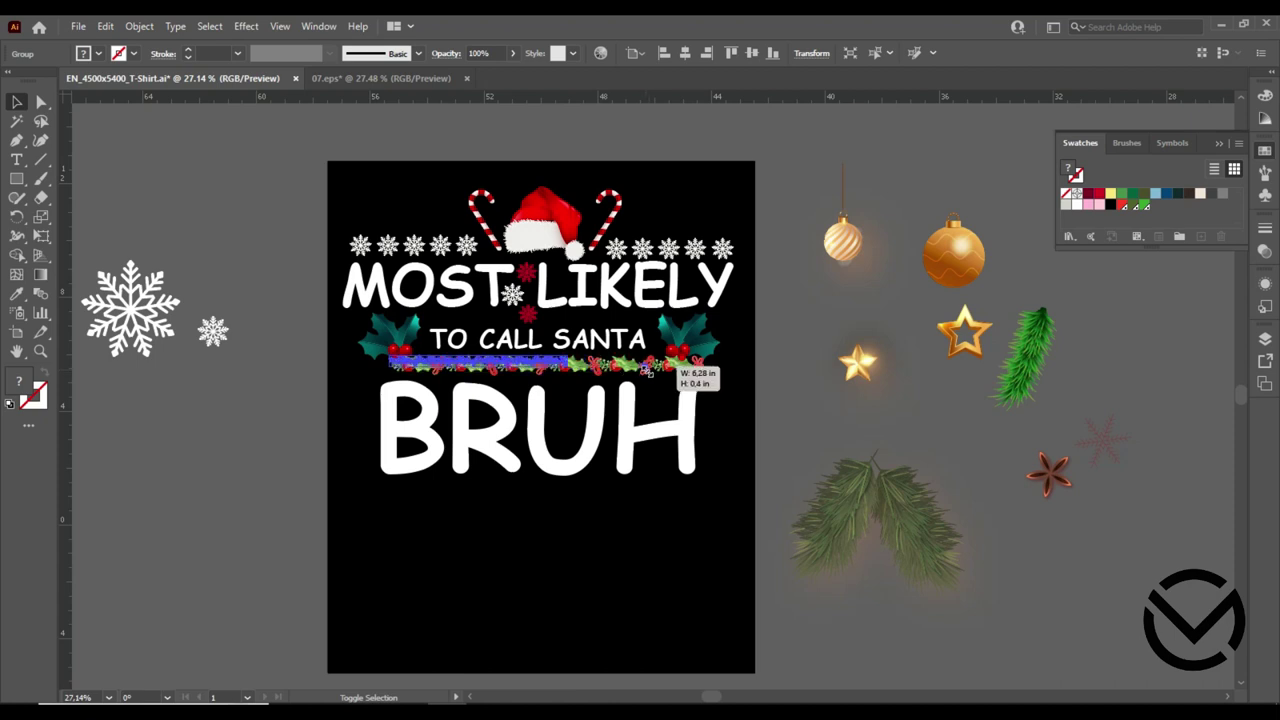
left_click(500, 534)
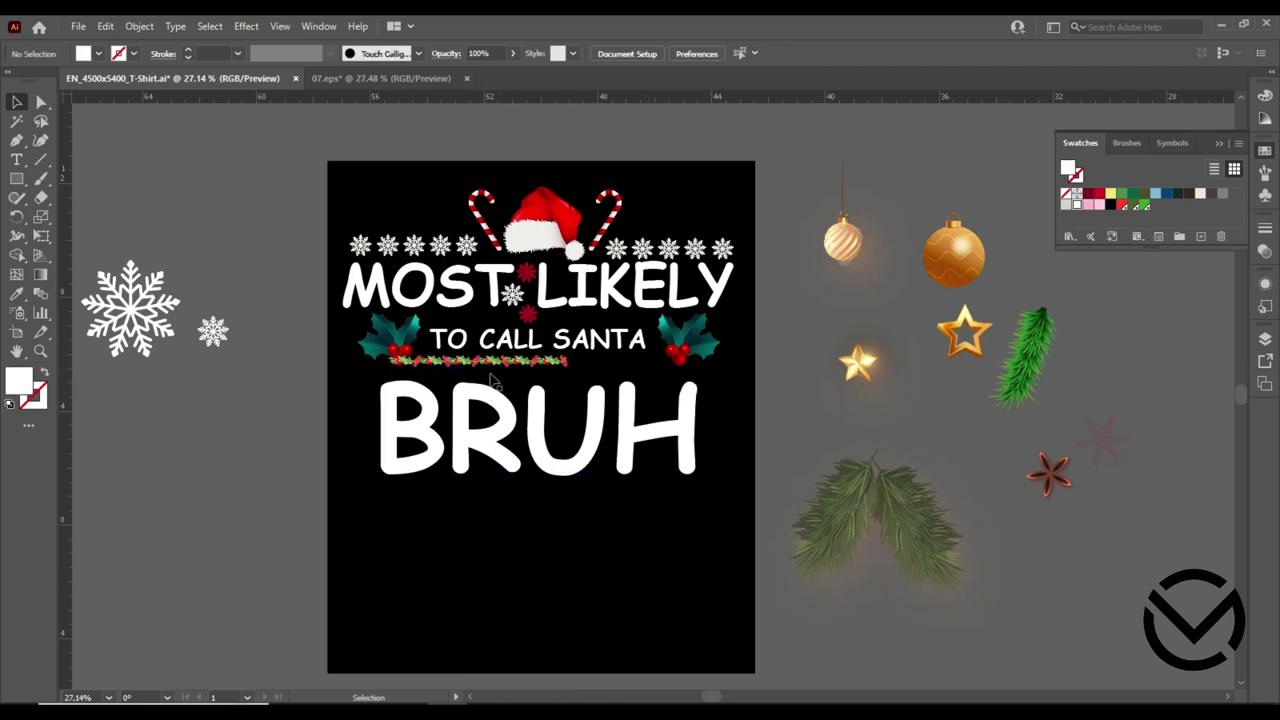
left_click(493, 364)
left_click_drag(532, 365, 551, 366)
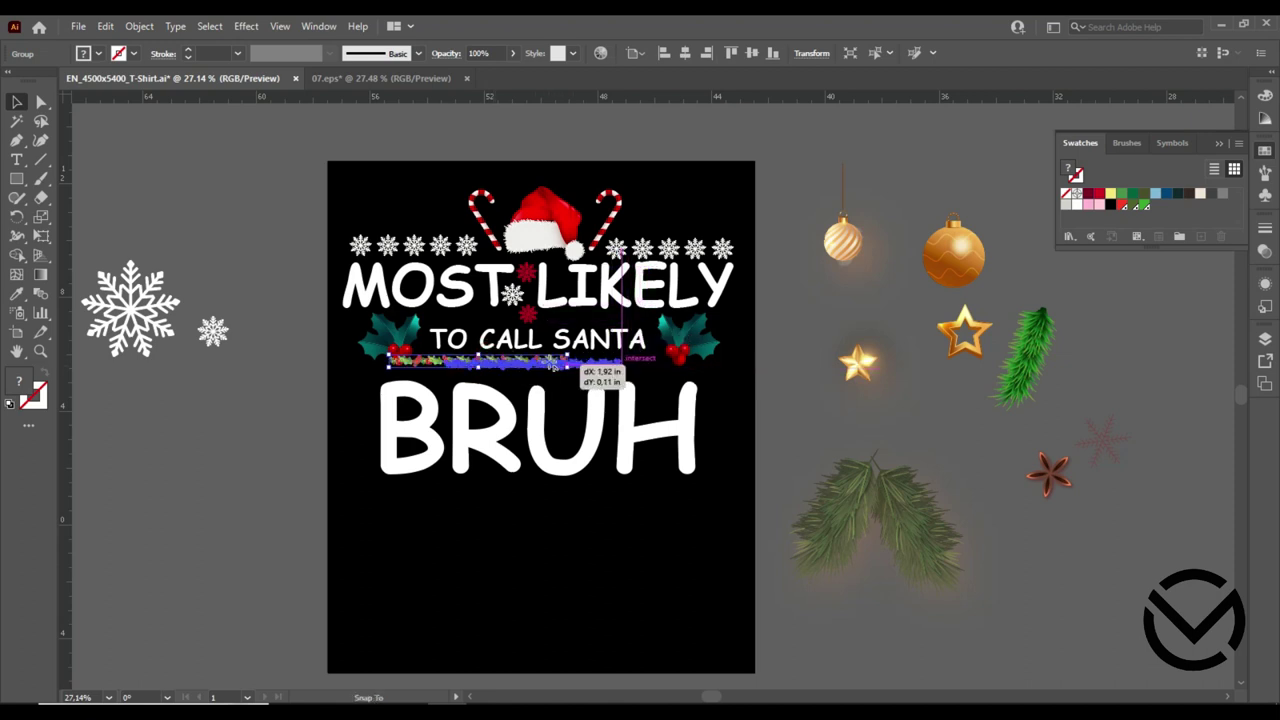
left_click_drag(569, 544, 571, 543)
left_click(571, 543)
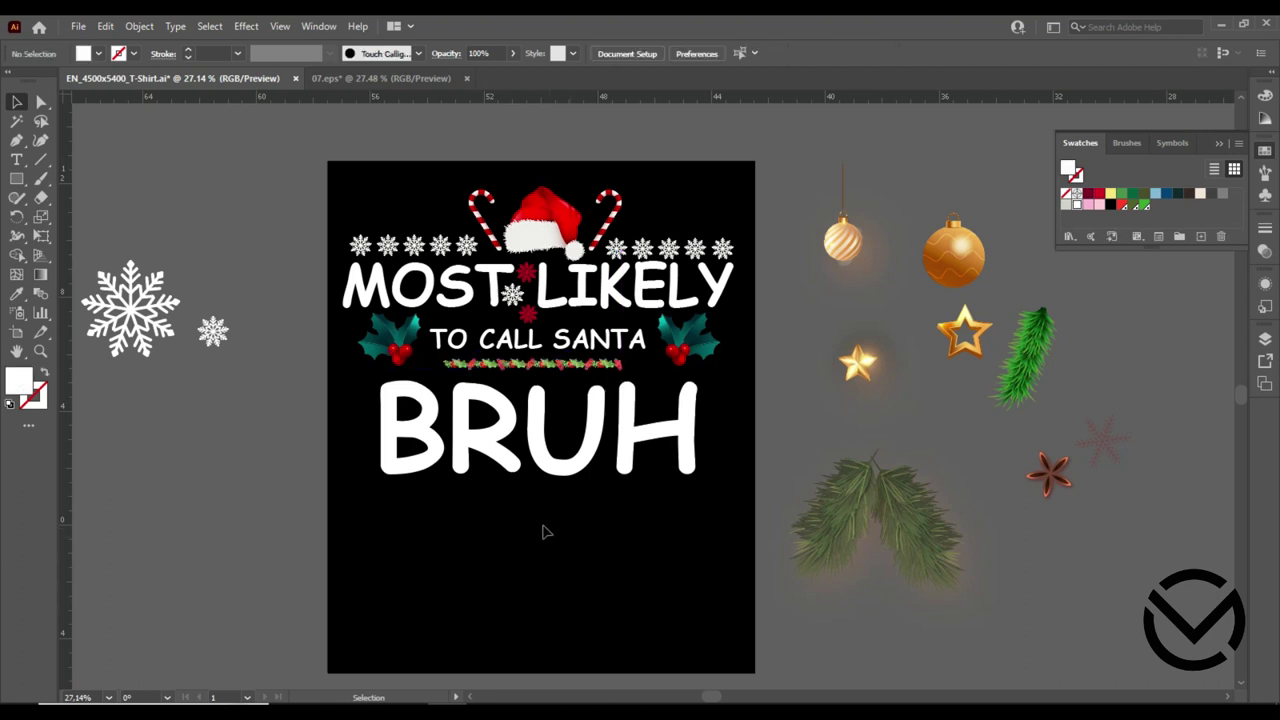
left_click(533, 366)
key("Delete")
Return the gold star beside the pine sprig and drop the small gold ornament under BRUH's B.
left_click(767, 430)
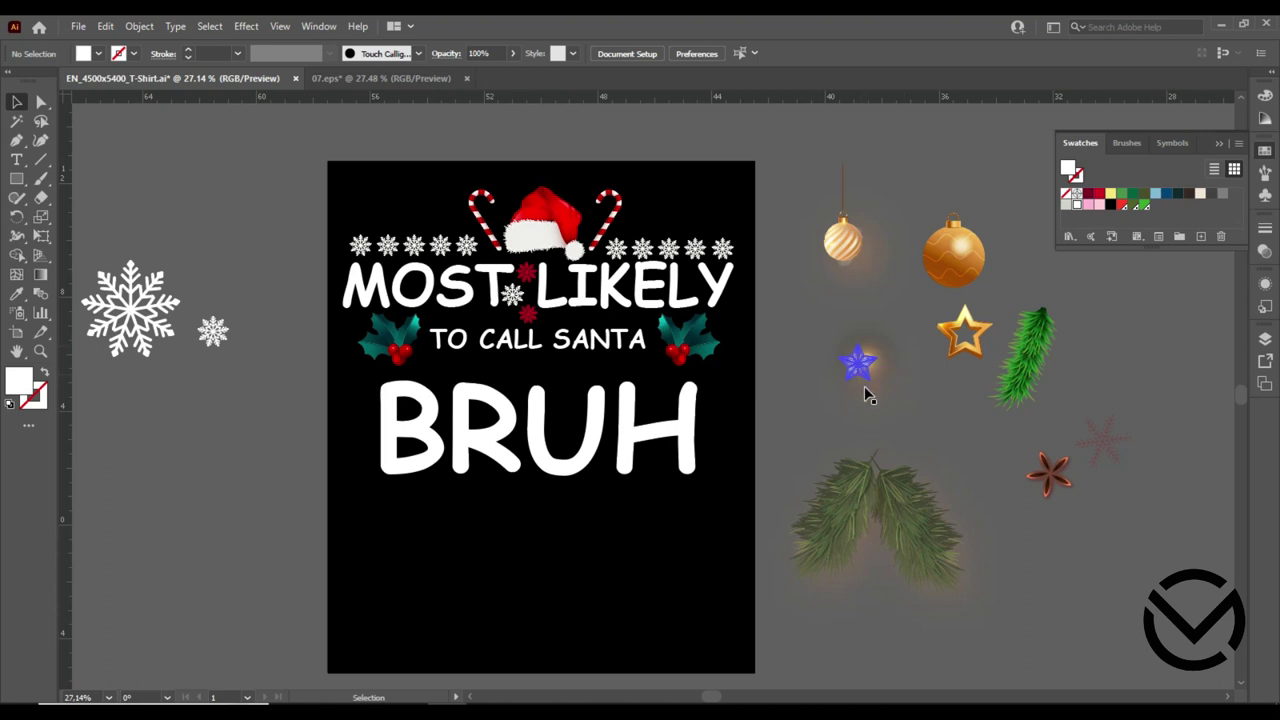
mouse_move(957, 360)
left_mouse_down()
mouse_move(937, 303)
mouse_move(972, 338)
mouse_move(445, 365)
left_mouse_up()
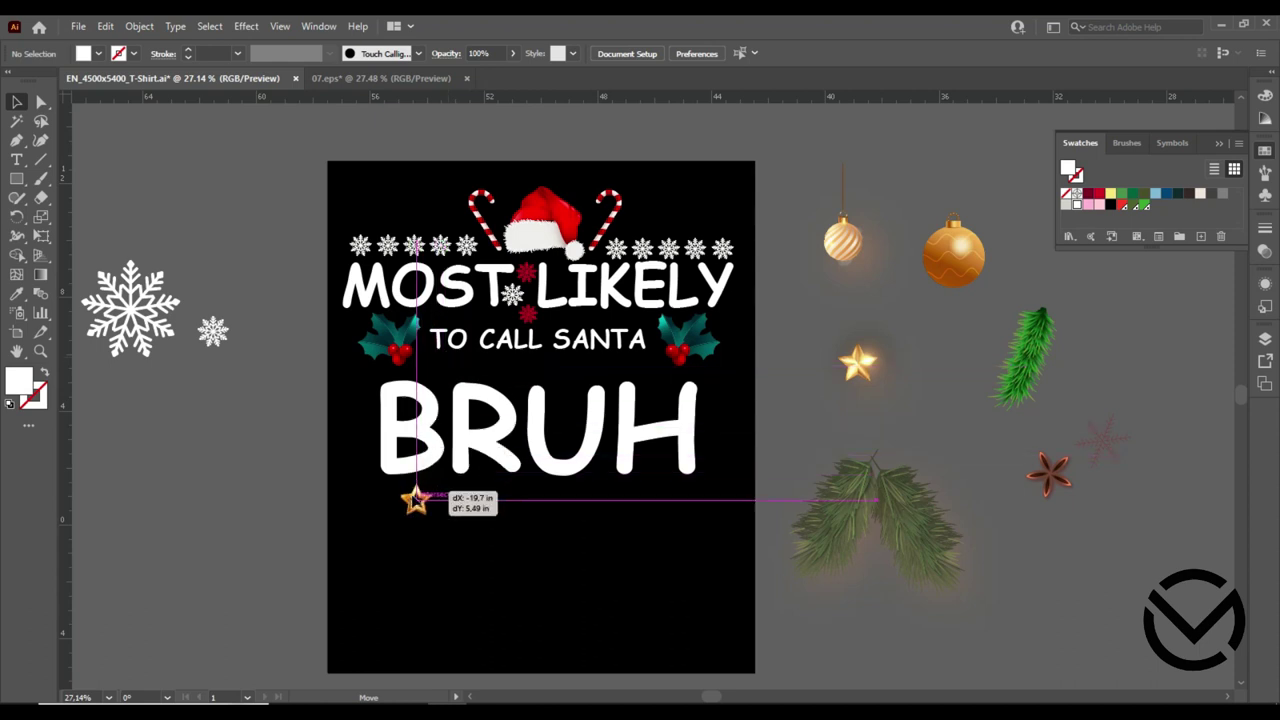
left_click_drag(445, 366, 940, 339)
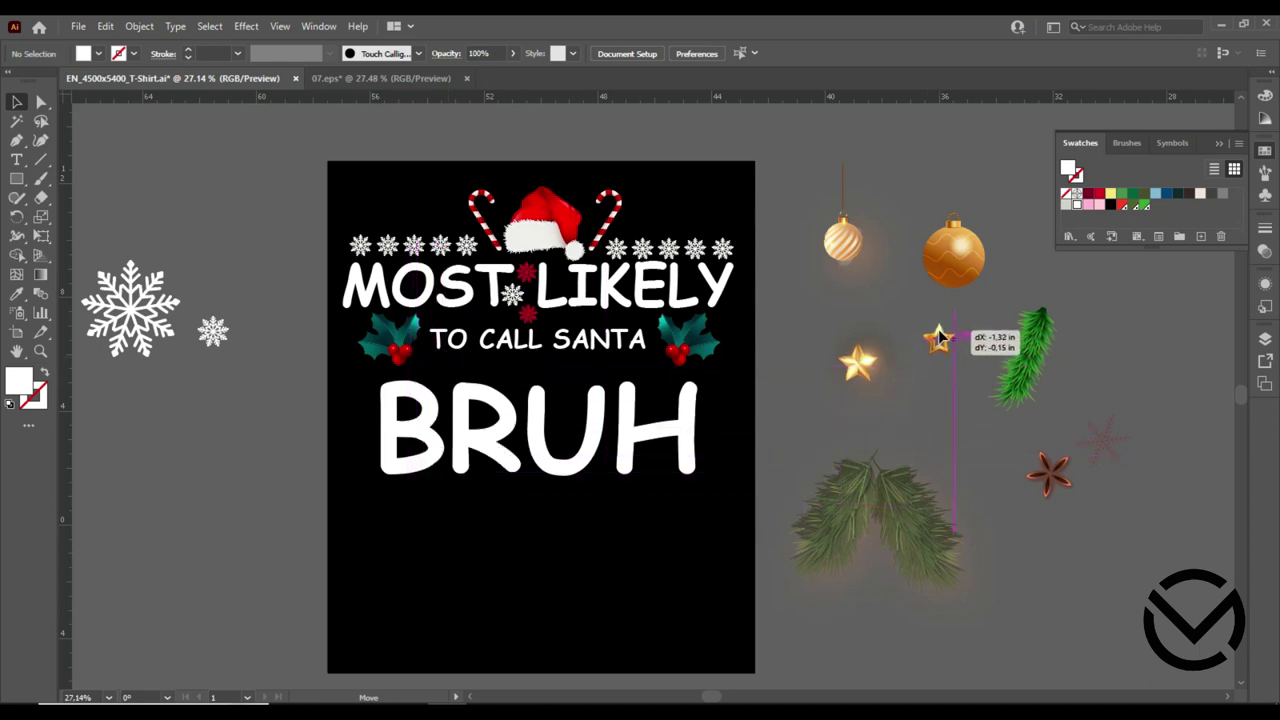
mouse_move(843, 228)
left_mouse_down()
mouse_move(451, 550)
mouse_move(401, 527)
left_mouse_up()
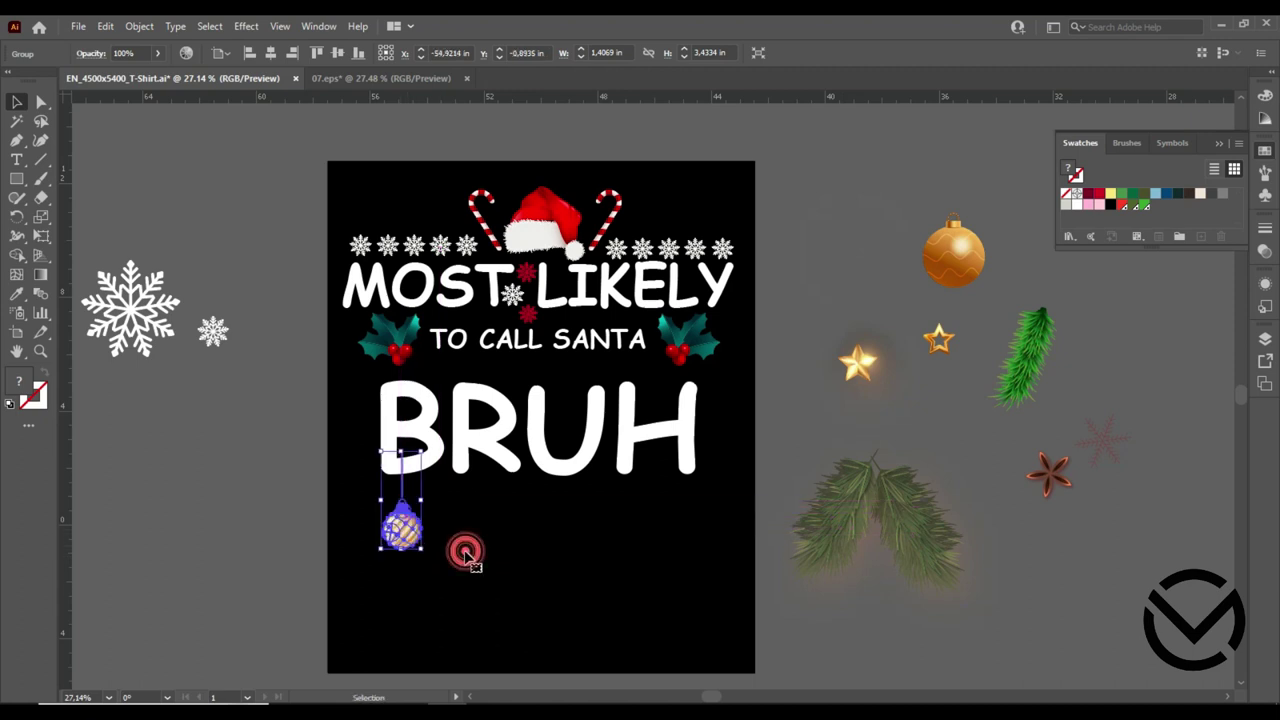
Ungroup the gold ornament from its hanger and shorten the string from the top.
left_click(300, 480)
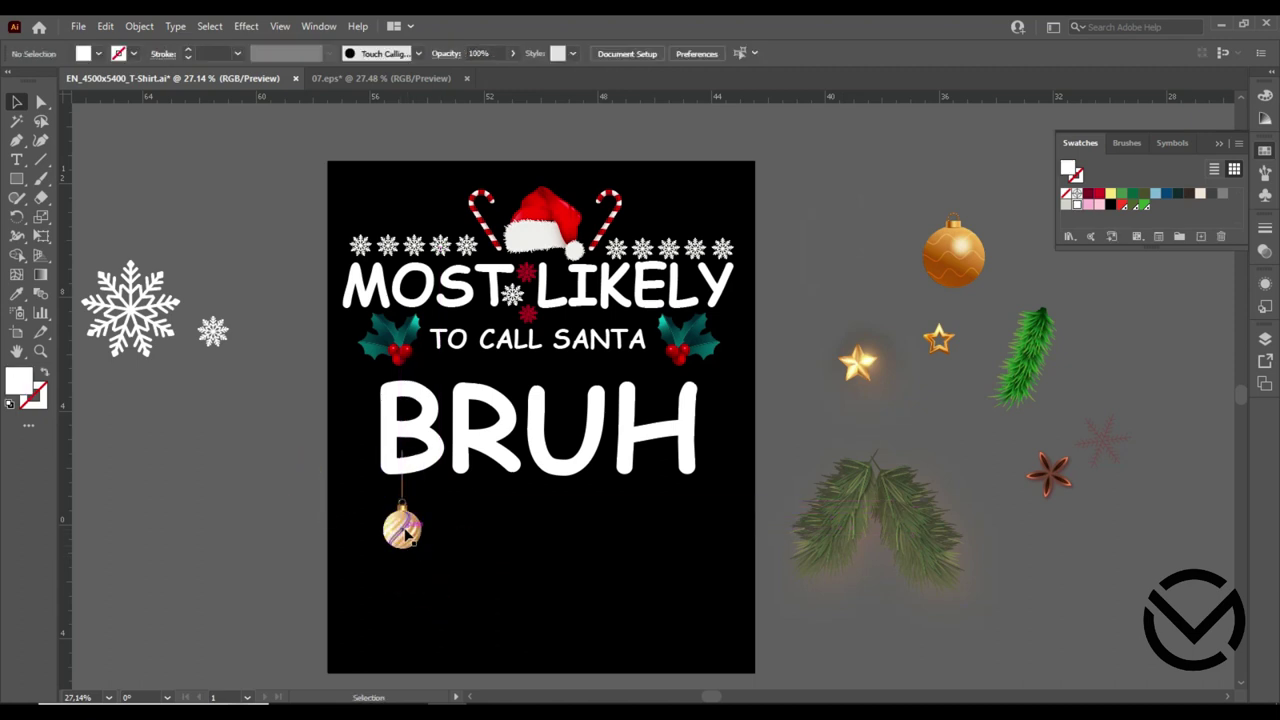
left_click_drag(401, 530, 401, 570)
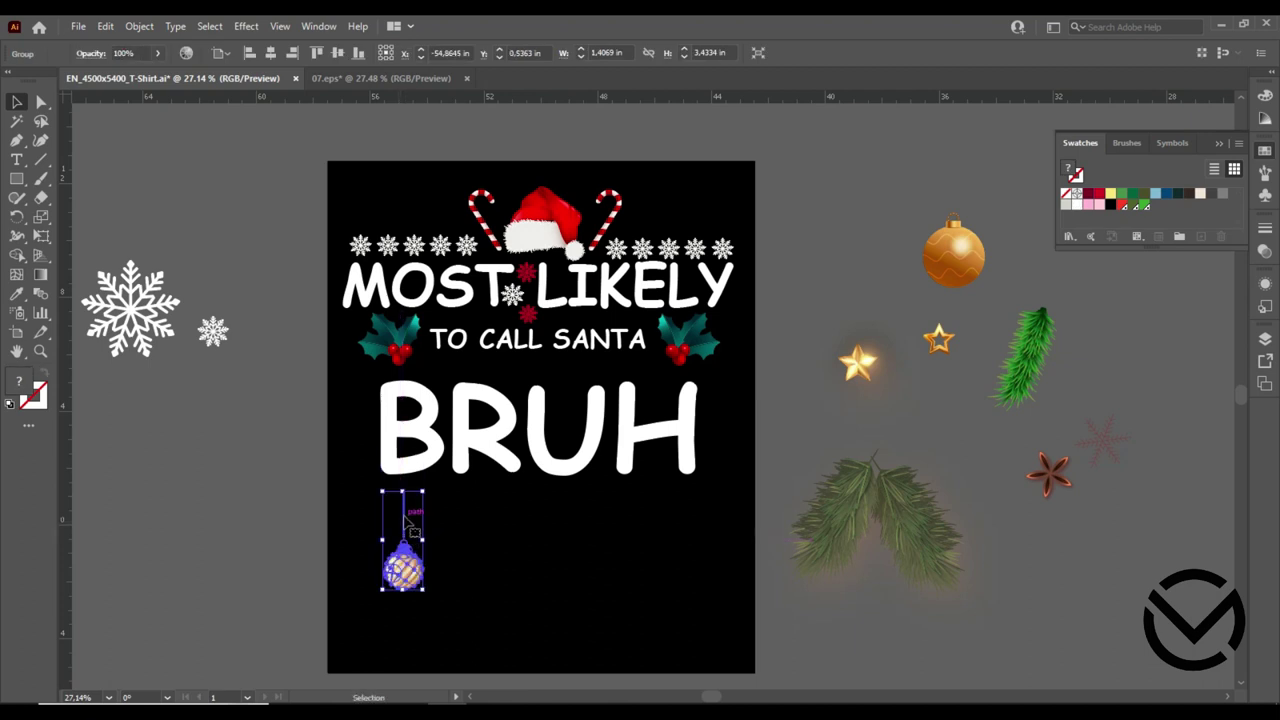
right_click(403, 512)
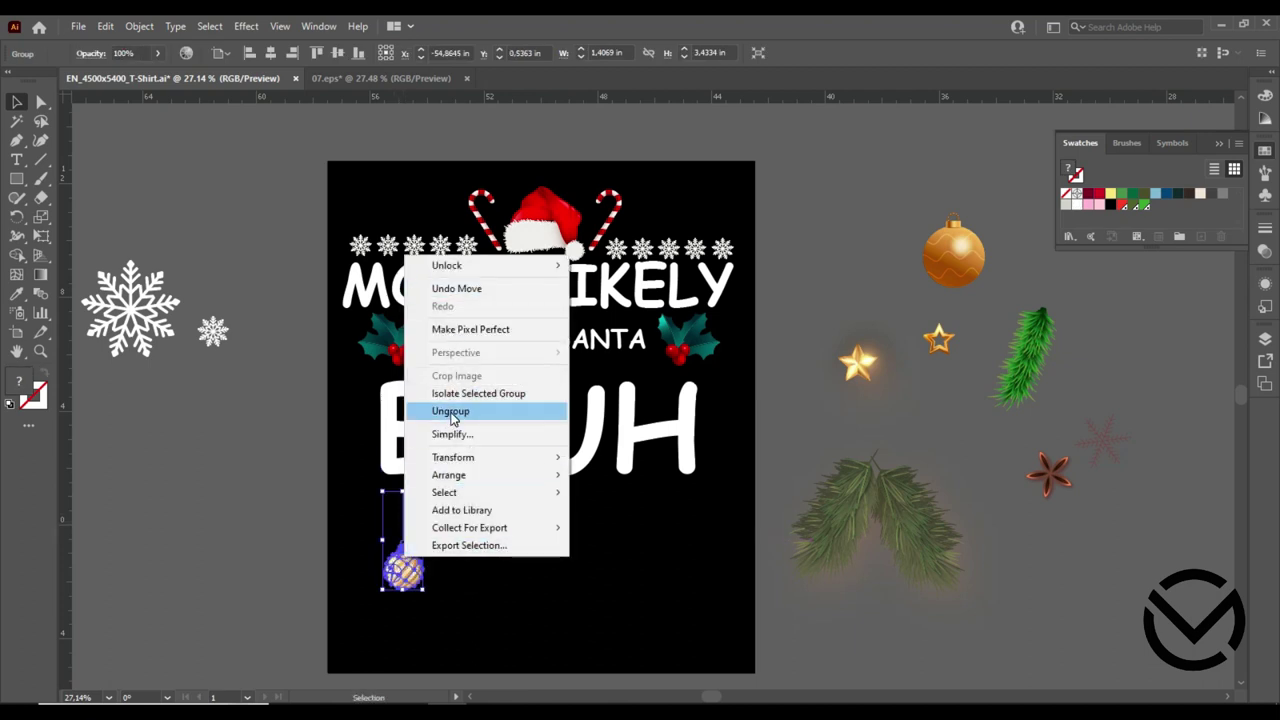
left_click(452, 412)
left_click(298, 484)
left_click(403, 508)
left_click_drag(403, 490, 403, 514)
left_click_drag(391, 600, 392, 530)
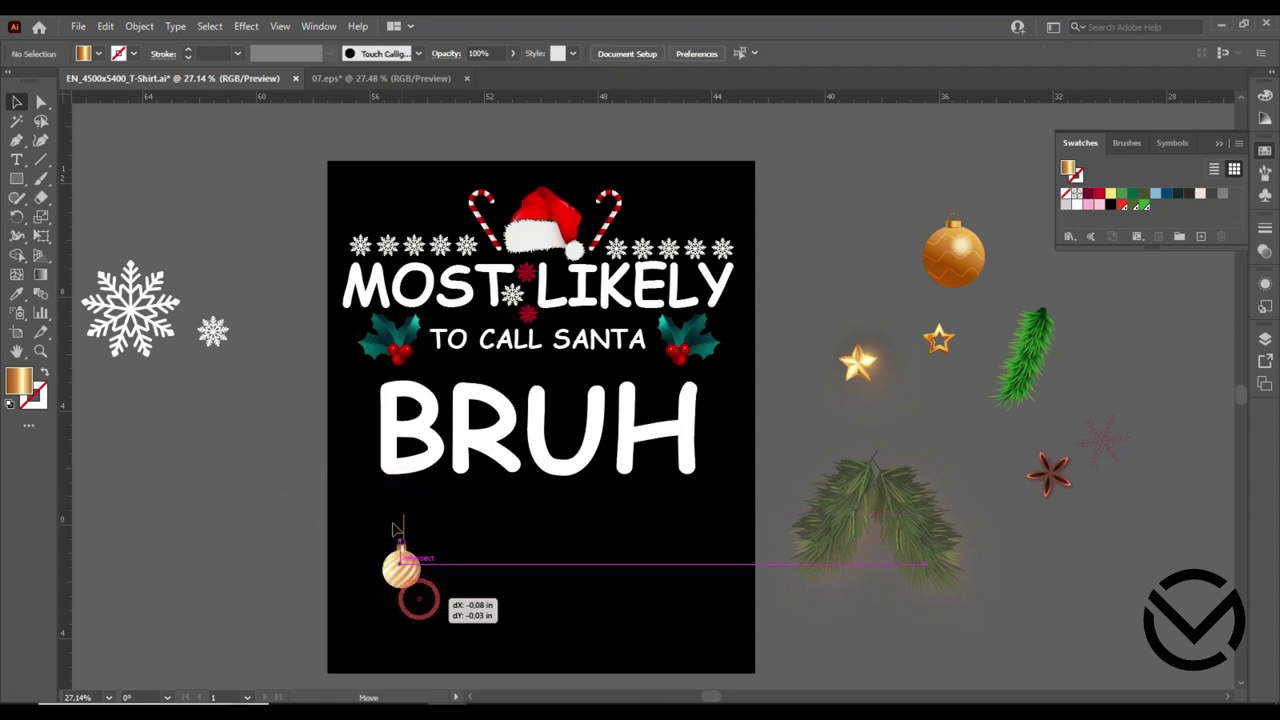
key("ctrl+z")
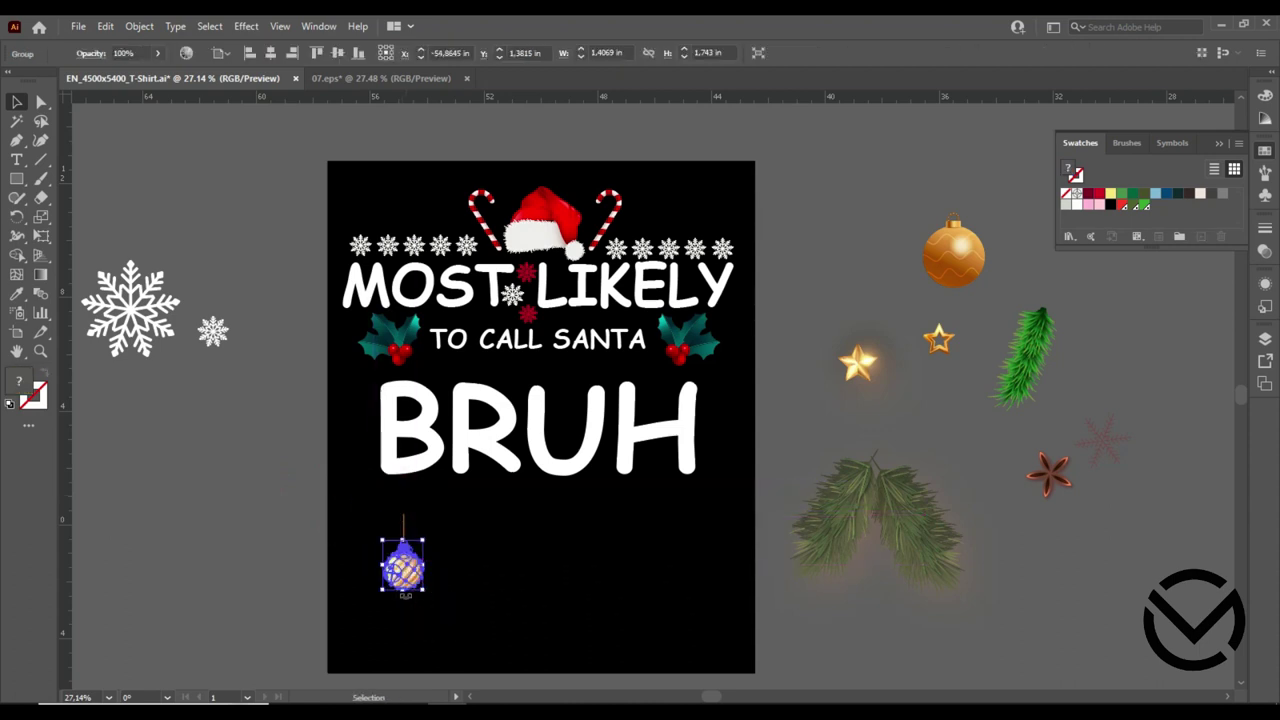
left_click(264, 396)
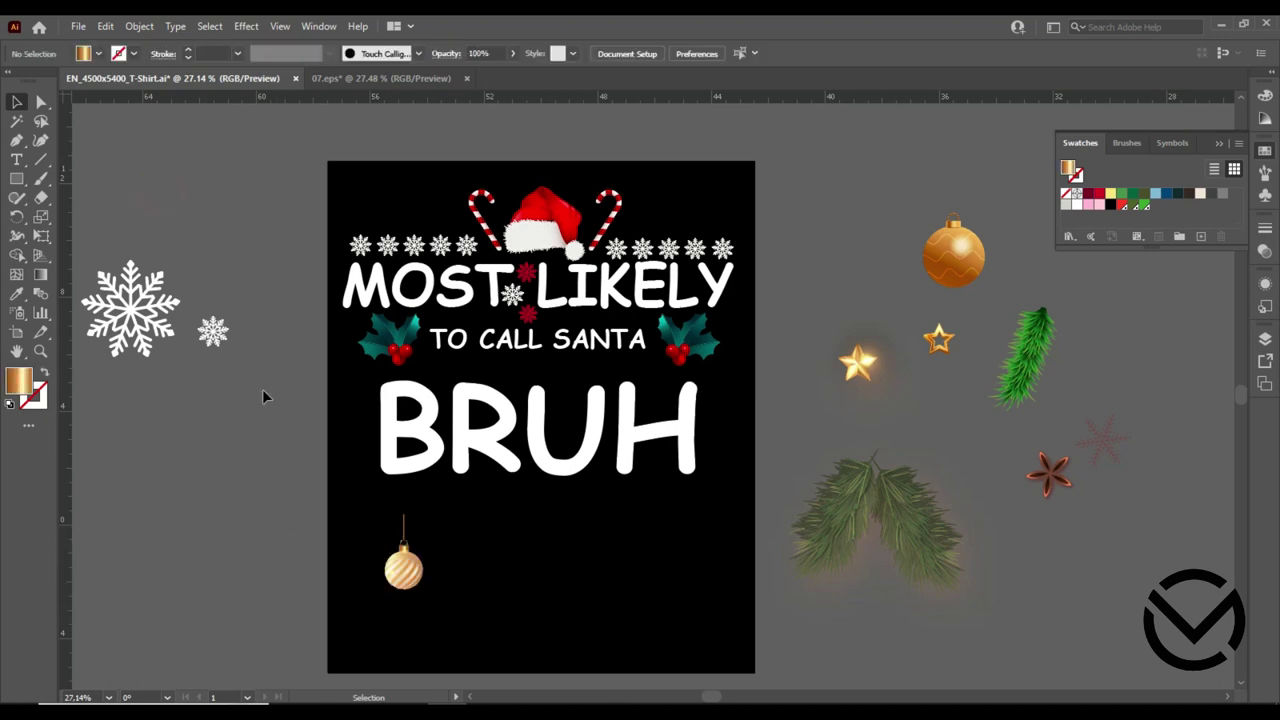
Reposition the ornament and string below the B, setting a stray string piece aside.
mouse_move(452, 490)
left_mouse_down()
mouse_move(374, 596)
mouse_move(408, 518)
left_mouse_up()
left_click(440, 550)
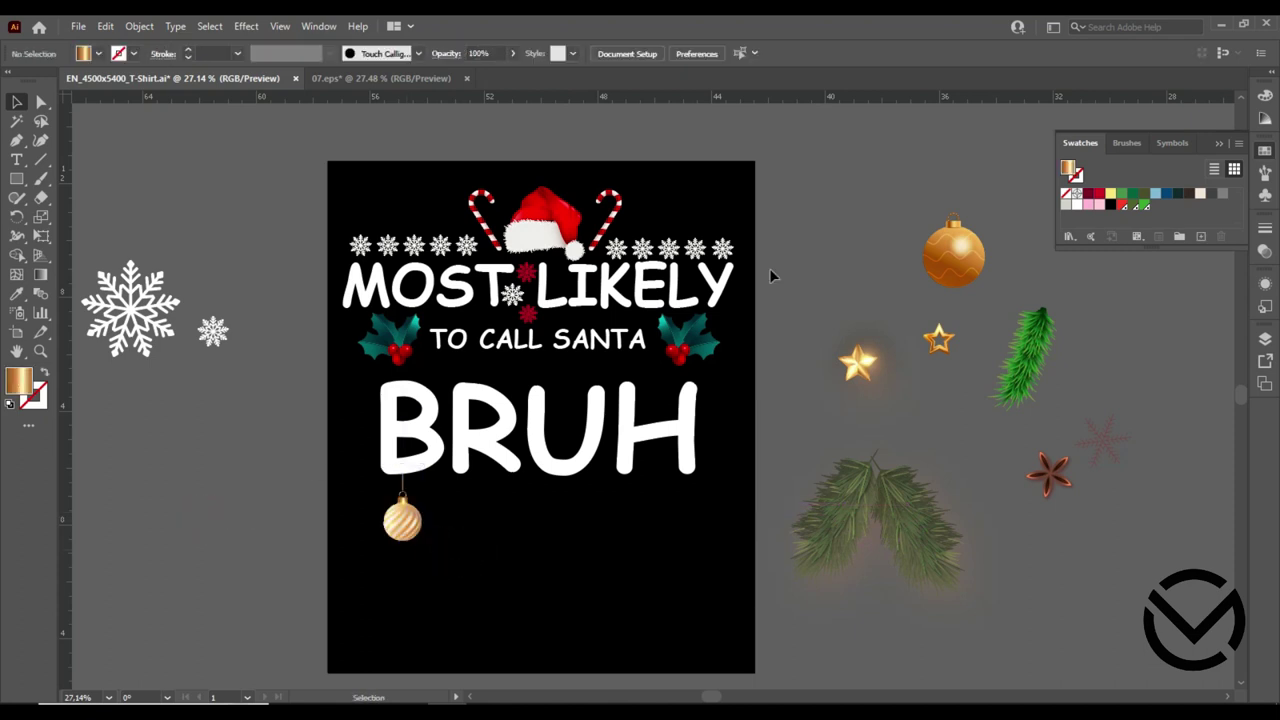
right_click(405, 521)
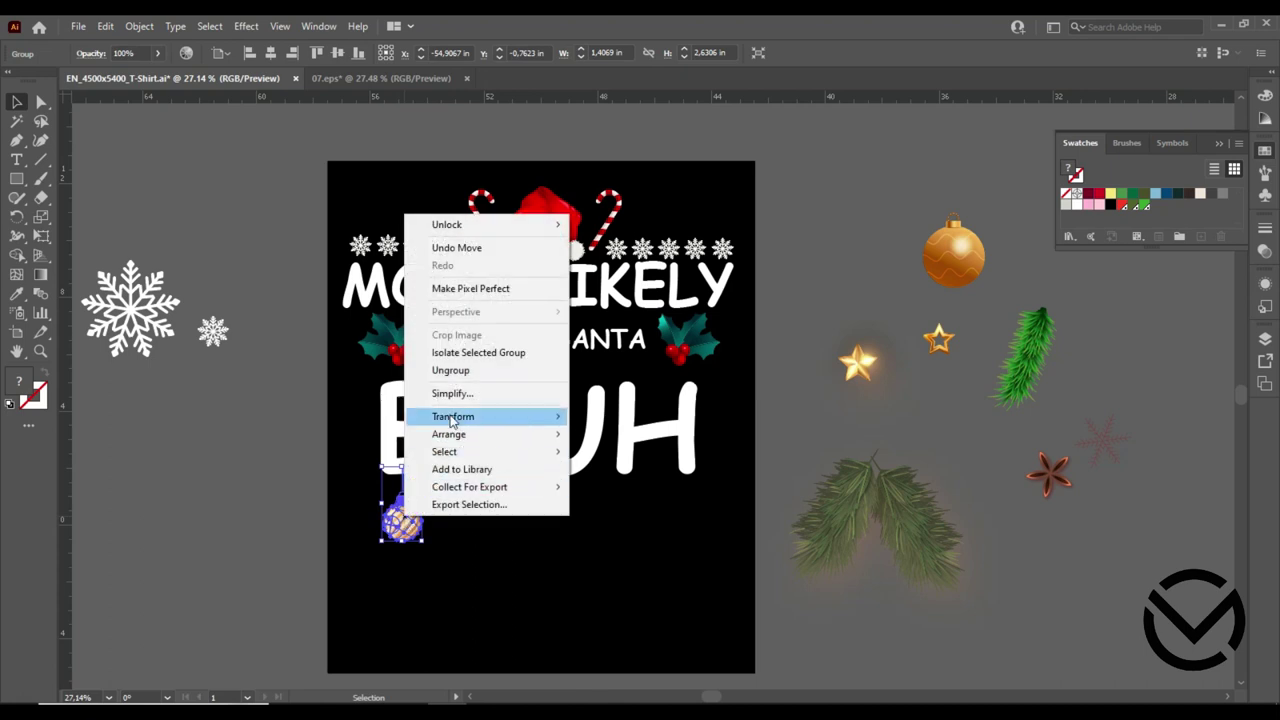
left_click(295, 420)
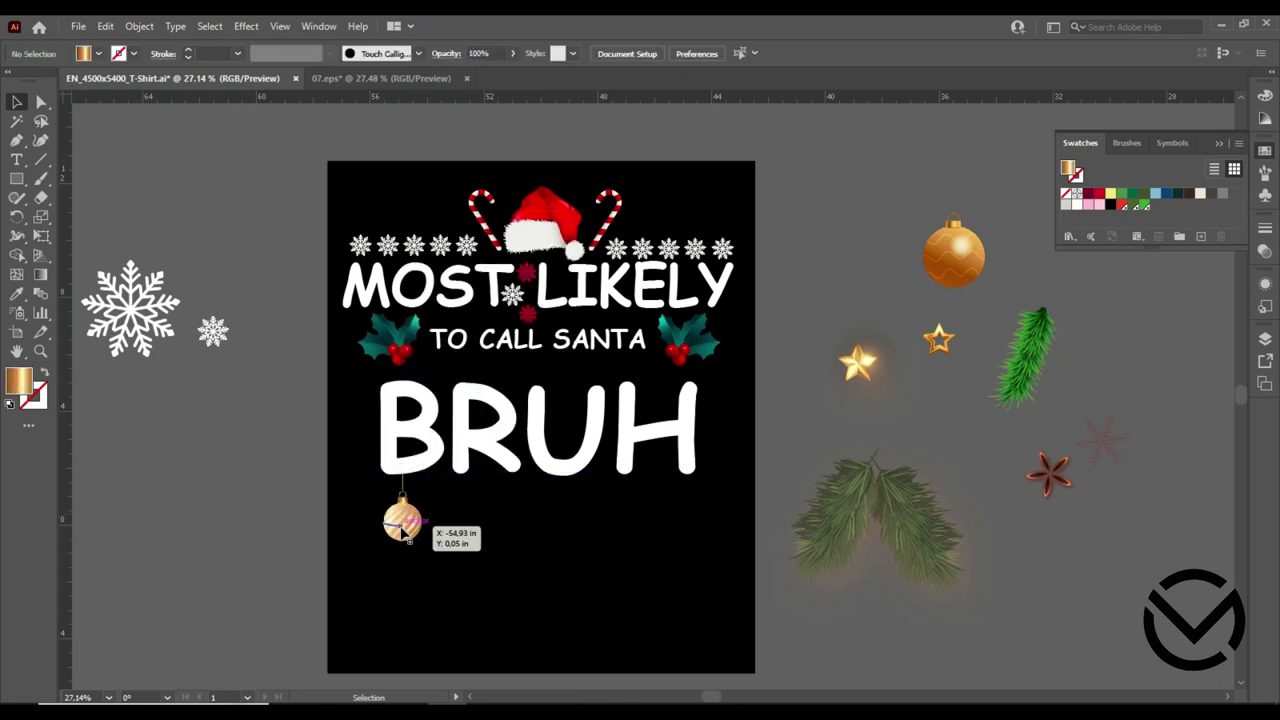
left_click(404, 486)
left_click(270, 537)
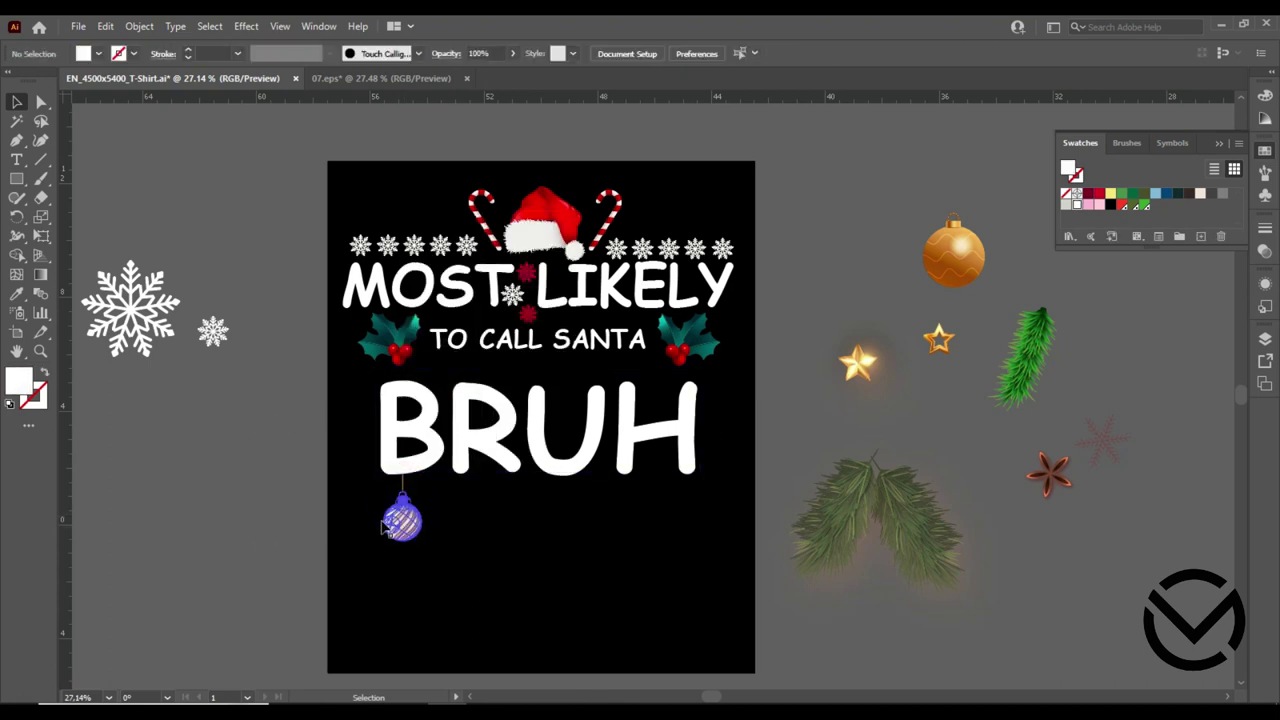
left_click_drag(404, 540, 399, 557)
right_click(399, 557)
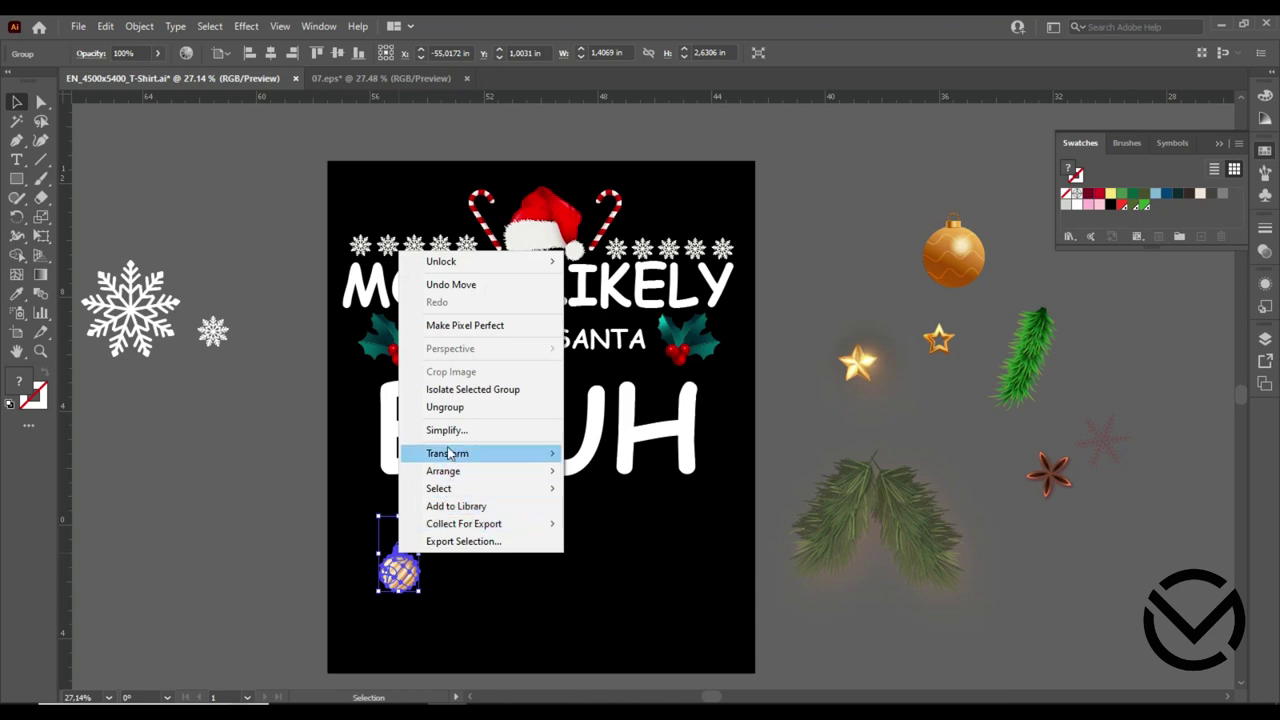
left_click(333, 577)
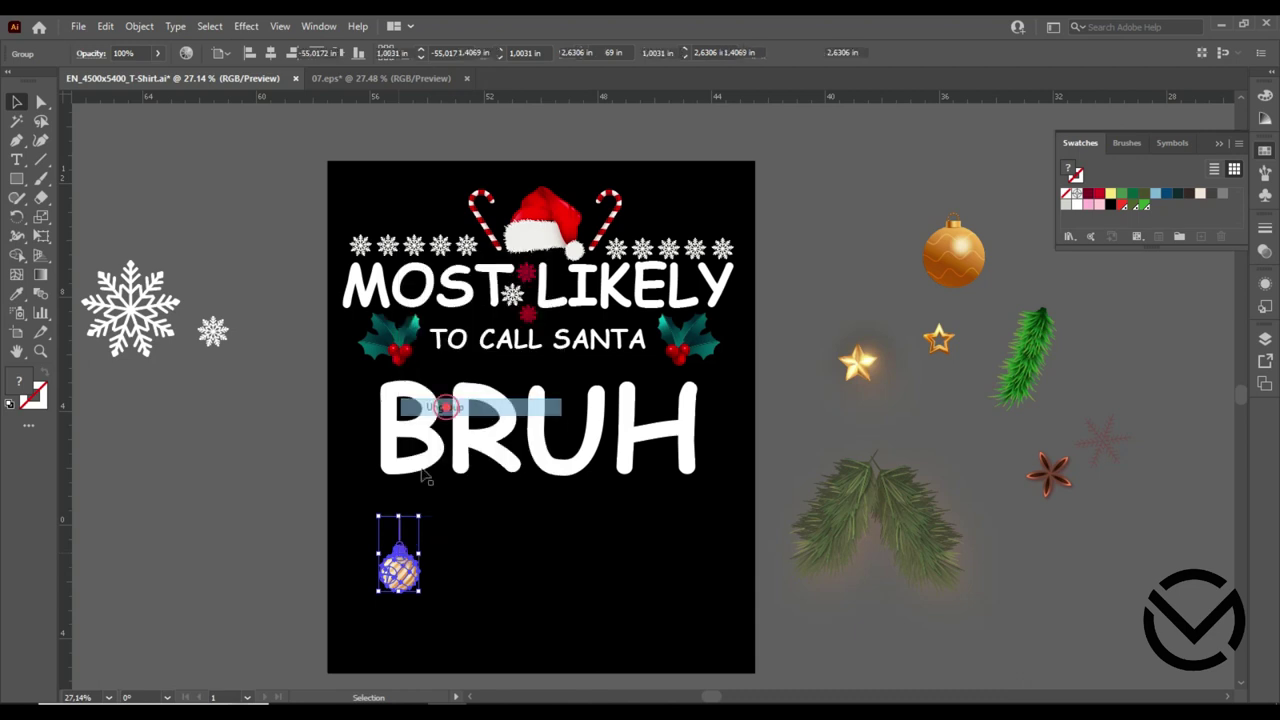
left_click(400, 525)
left_click_drag(400, 530, 819, 272)
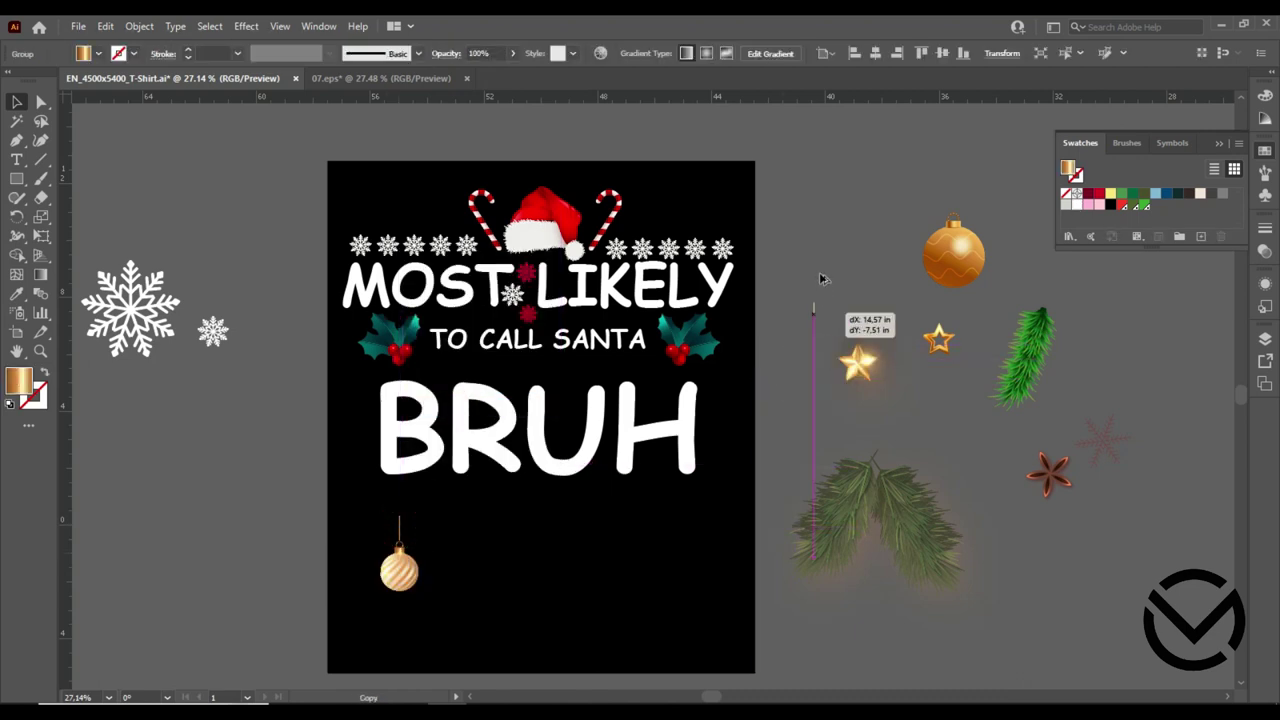
left_click(815, 325)
Nudge the ornament up under the B, undoing stray moves, until its string meets the B.
left_click_drag(398, 625, 388, 600)
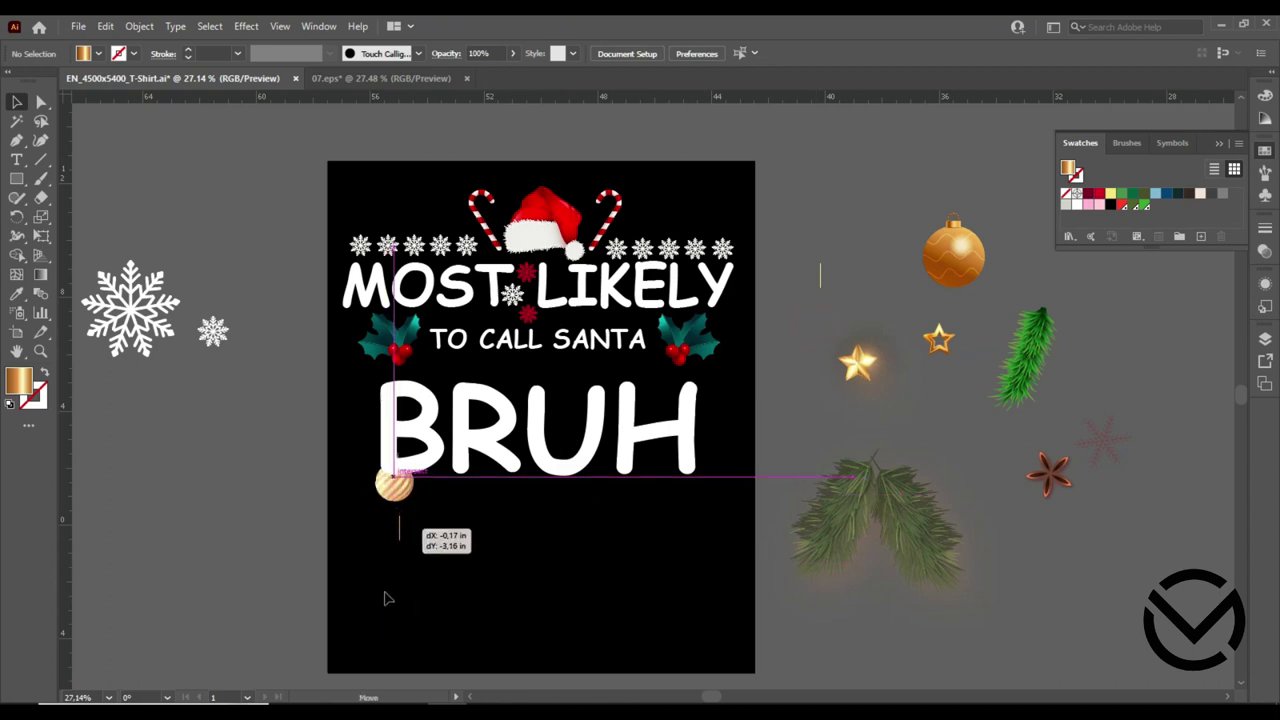
key("ctrl+z")
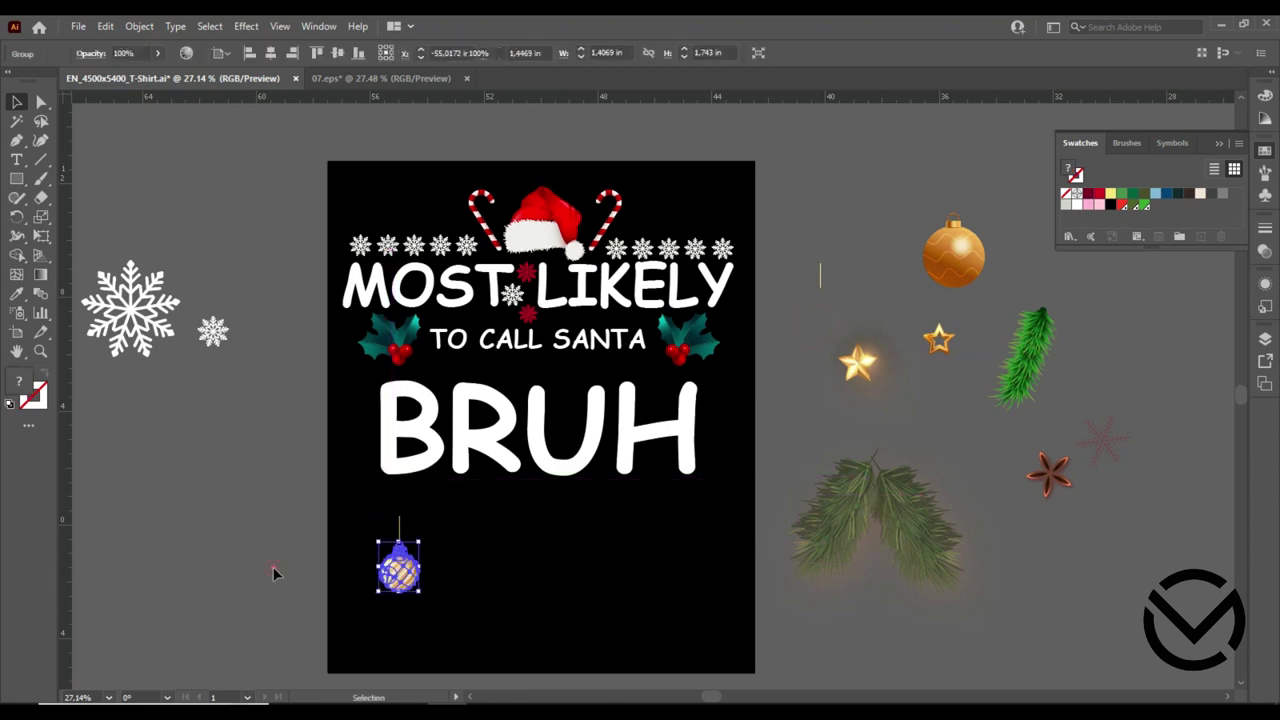
left_click(274, 571)
left_click_drag(434, 620, 387, 609)
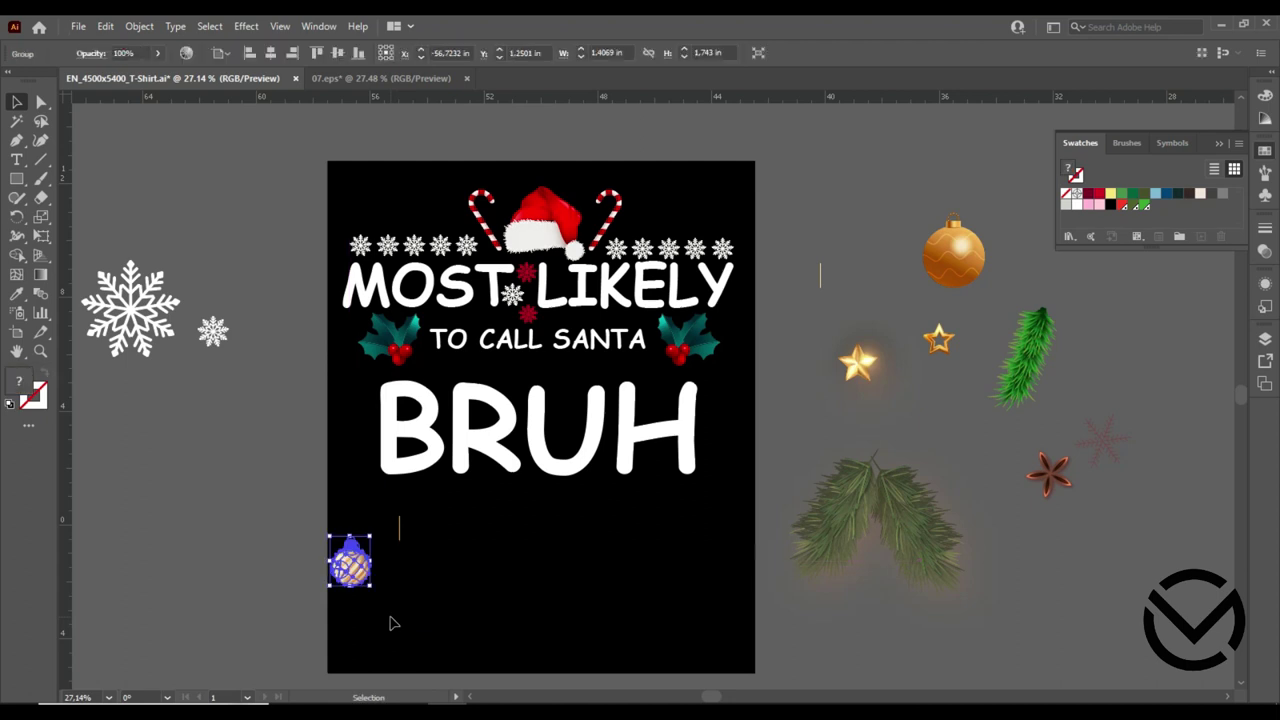
key("ctrl+z")
mouse_move(335, 509)
left_mouse_down()
mouse_move(430, 603)
mouse_move(407, 526)
left_mouse_up()
left_click(785, 402)
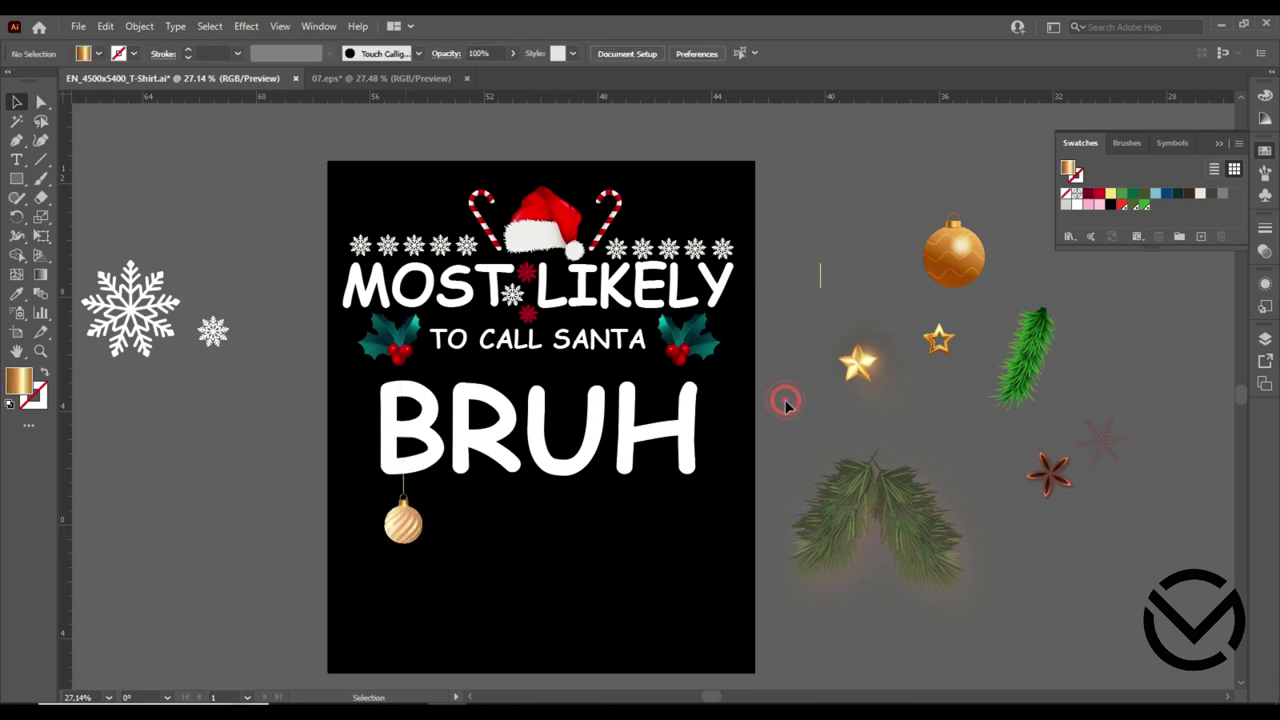
Shrink the orange ornament and attach the thin hanger string to it.
mouse_move(820, 278)
left_mouse_down()
mouse_move(935, 225)
mouse_move(937, 242)
left_mouse_up()
left_click(829, 278)
mouse_move(826, 277)
left_mouse_down()
mouse_move(968, 232)
mouse_move(896, 230)
left_mouse_up()
left_click(923, 298)
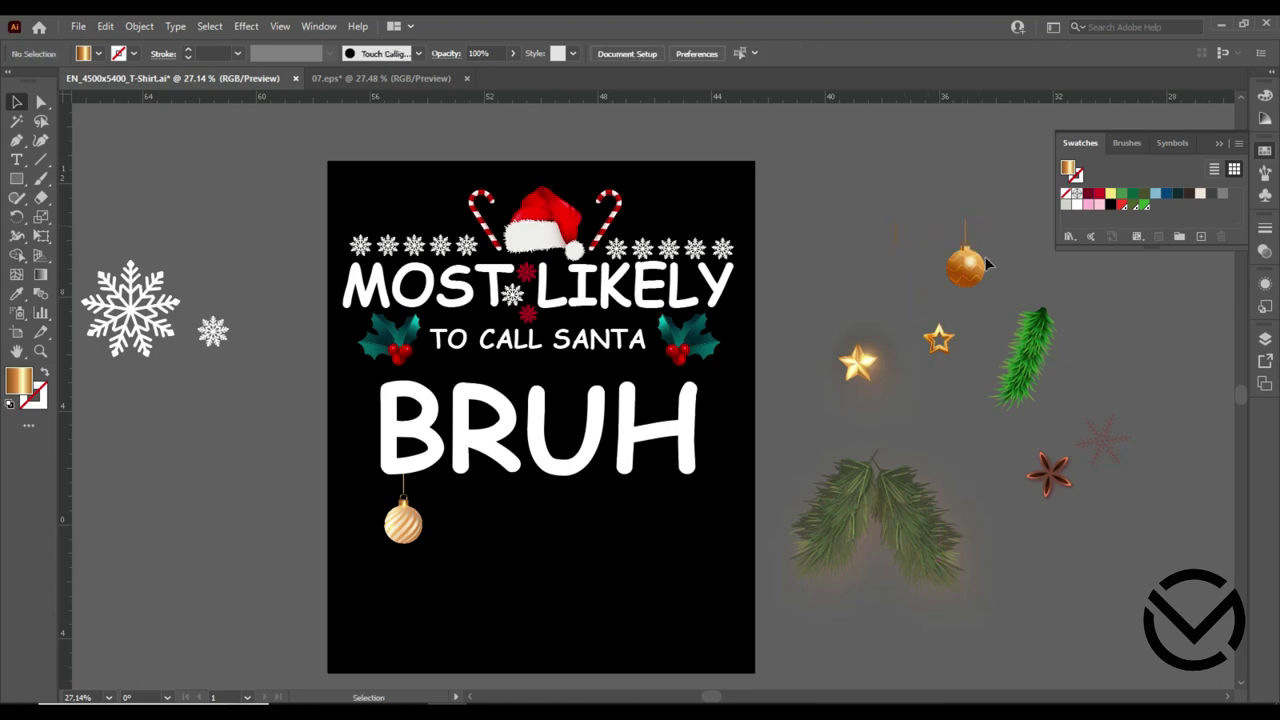
left_click(967, 275)
Ungroup the orange ornament, raise its string, and set it beside the first ornament.
left_click_drag(968, 275, 479, 530)
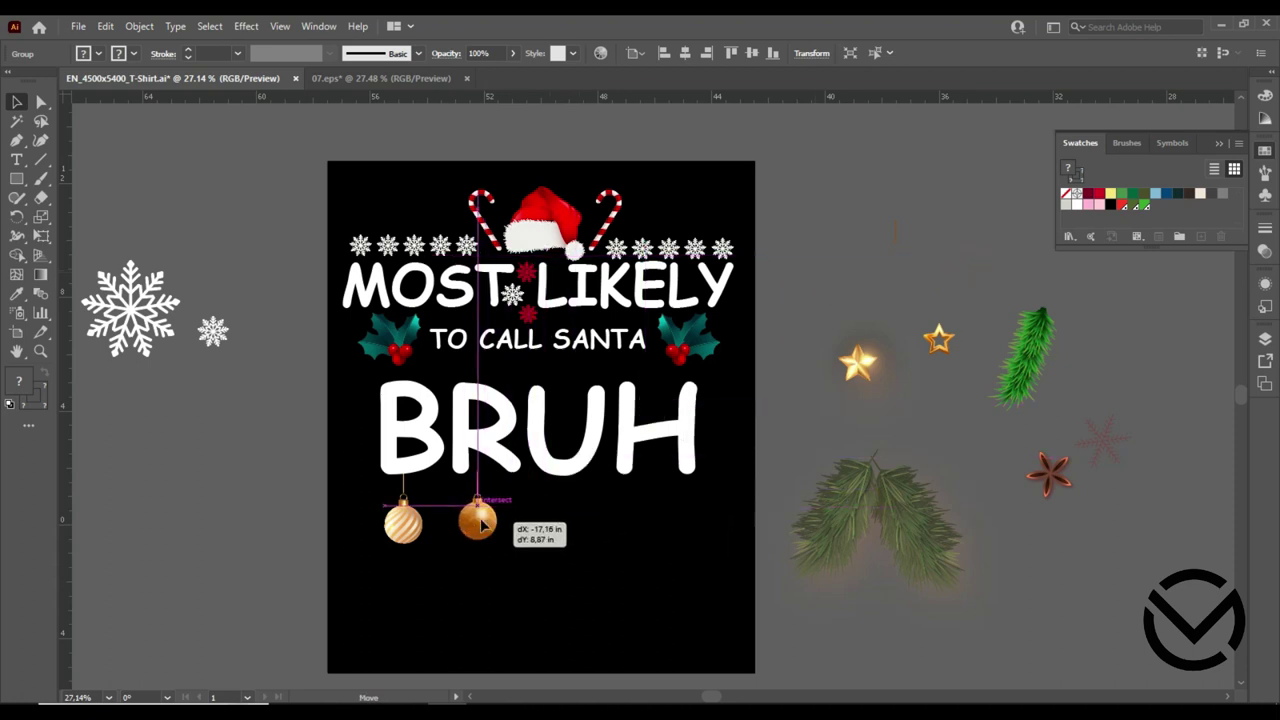
left_click_drag(479, 530, 247, 541)
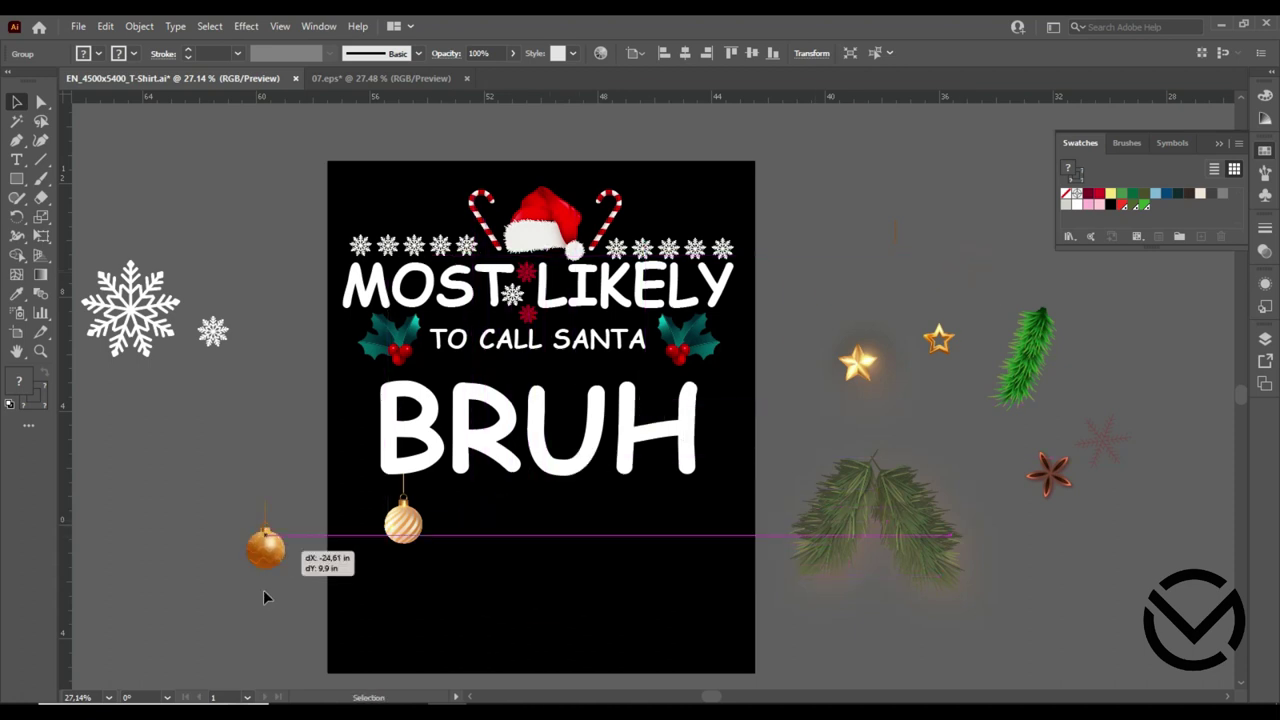
left_click_drag(263, 597, 261, 590)
key("ctrl")
right_click(247, 541)
left_click(312, 386)
left_click(250, 443)
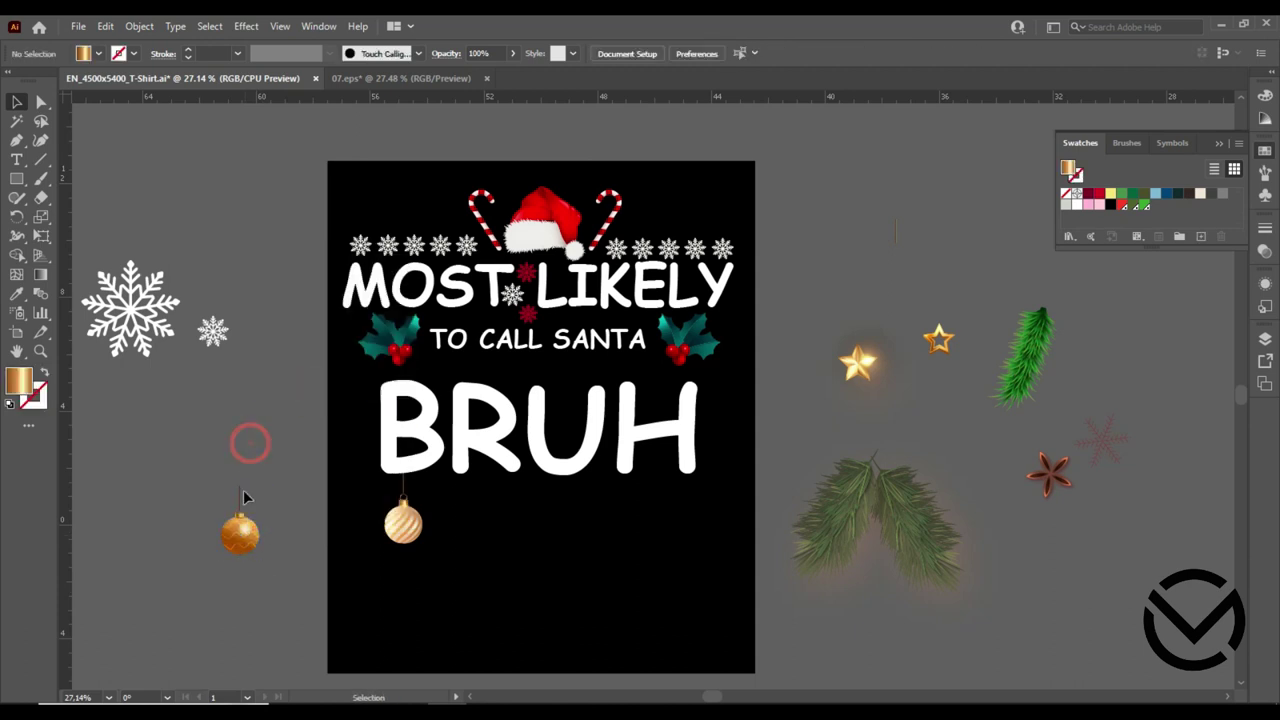
left_click_drag(241, 492, 240, 466)
left_click(216, 484)
mouse_move(246, 541)
left_mouse_down()
mouse_move(457, 540)
mouse_move(479, 527)
left_mouse_up()
left_click(173, 527)
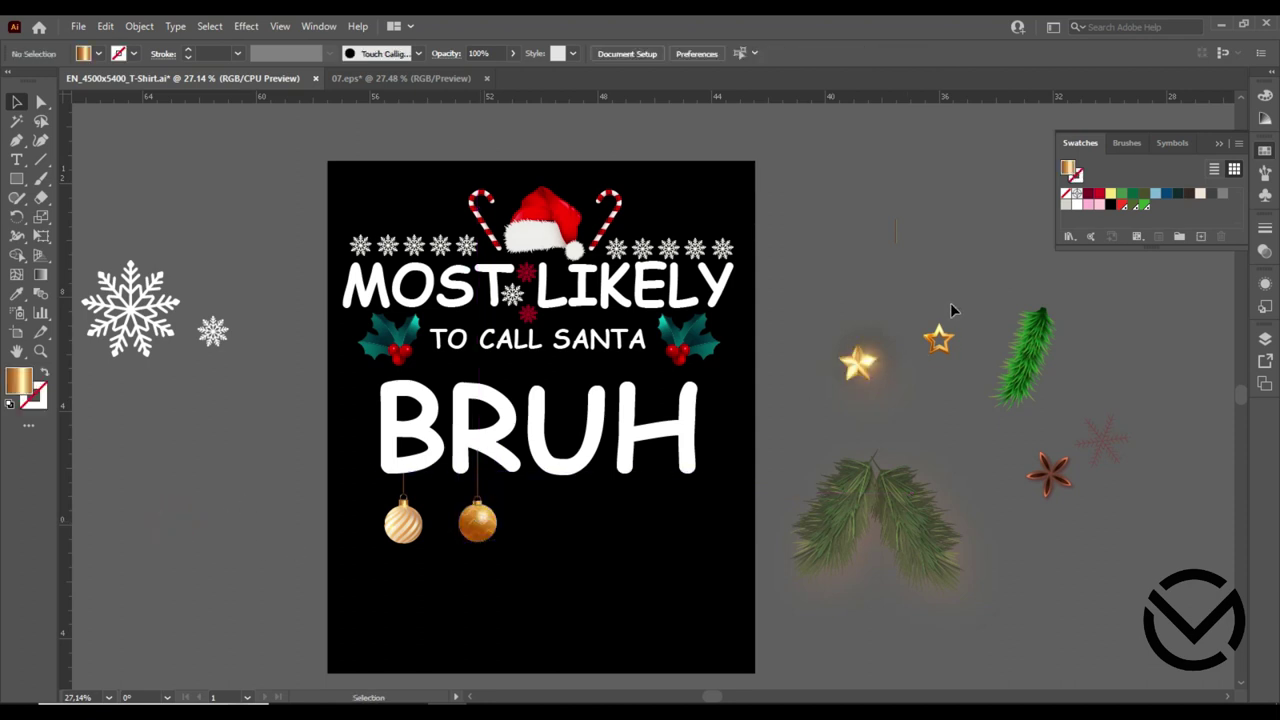
Move the orange ornament and string group under BRUH's R and fine-tune its position.
left_click(476, 472)
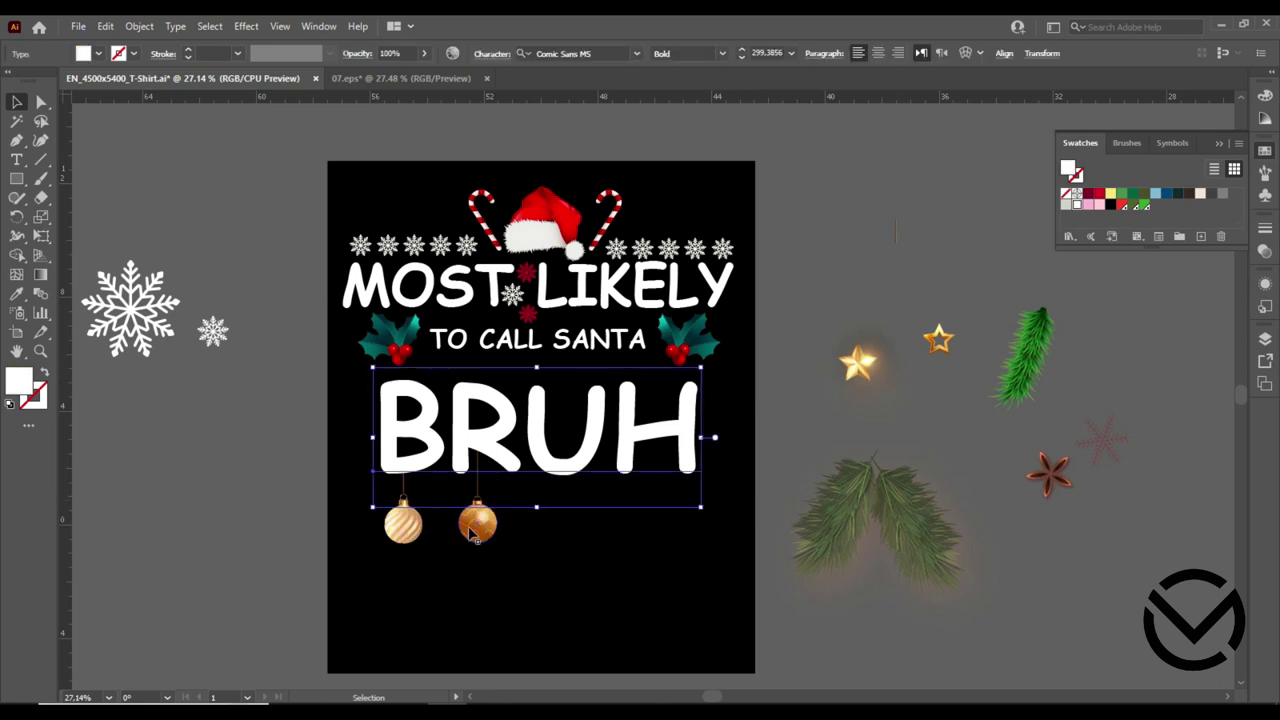
left_click(470, 540)
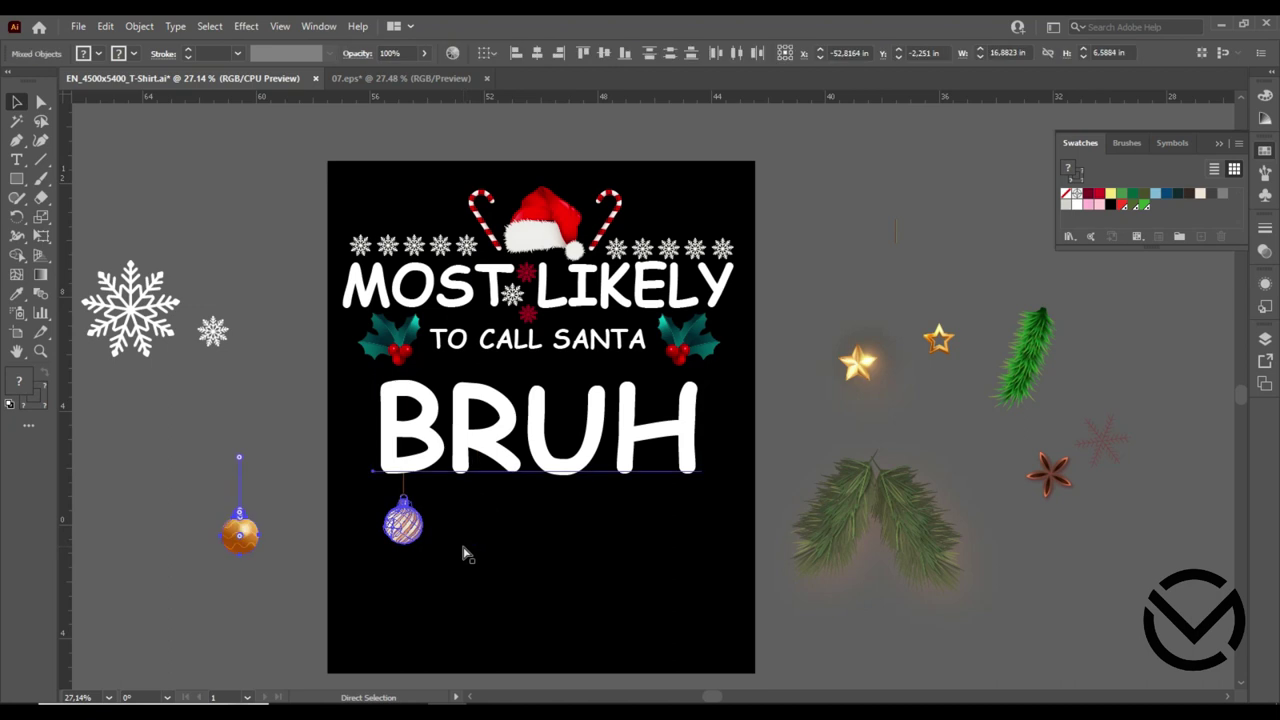
left_click(270, 607)
left_click(249, 484)
left_click_drag(240, 497, 903, 256)
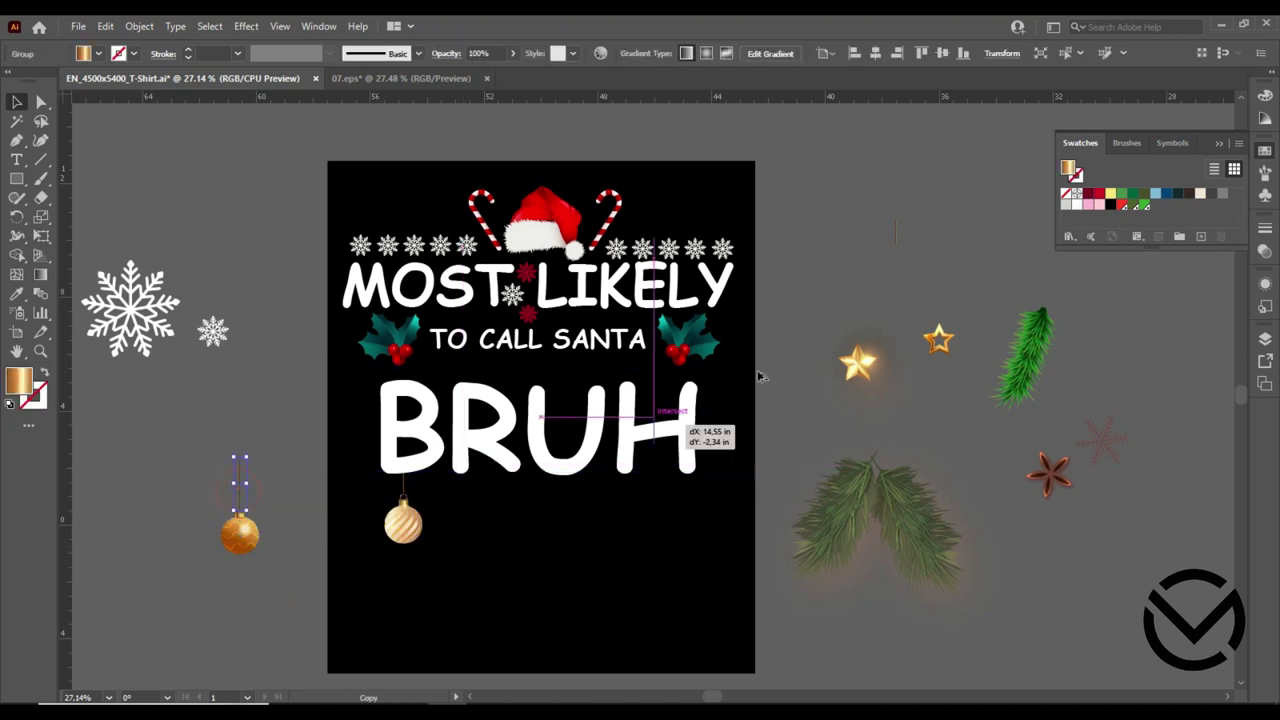
left_click(948, 270)
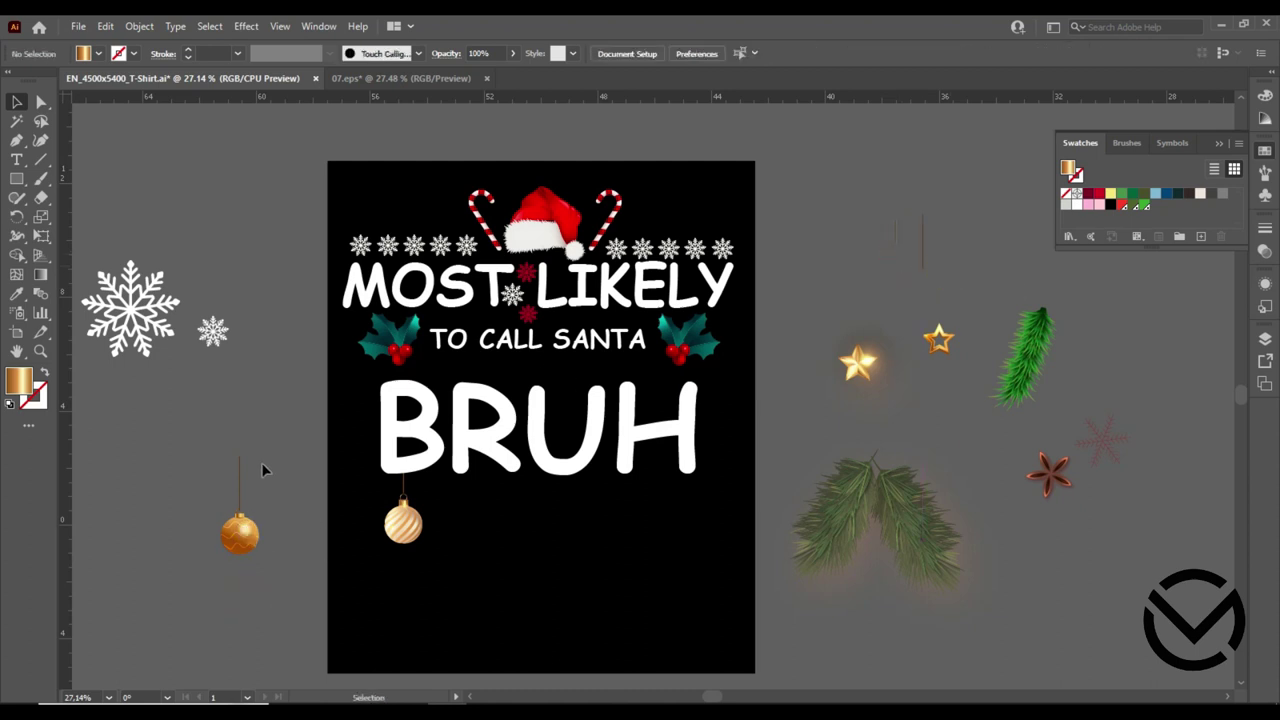
left_click(238, 552)
left_click_drag(238, 558, 481, 540)
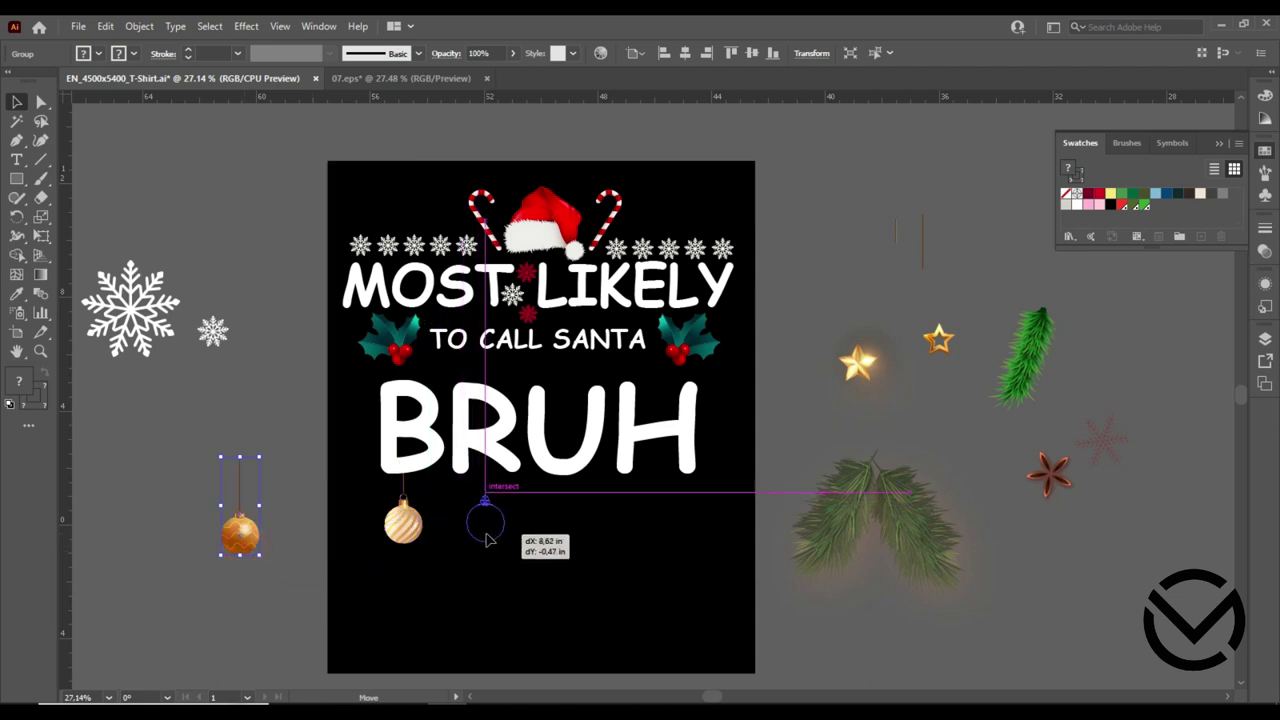
left_click_drag(484, 539, 487, 539)
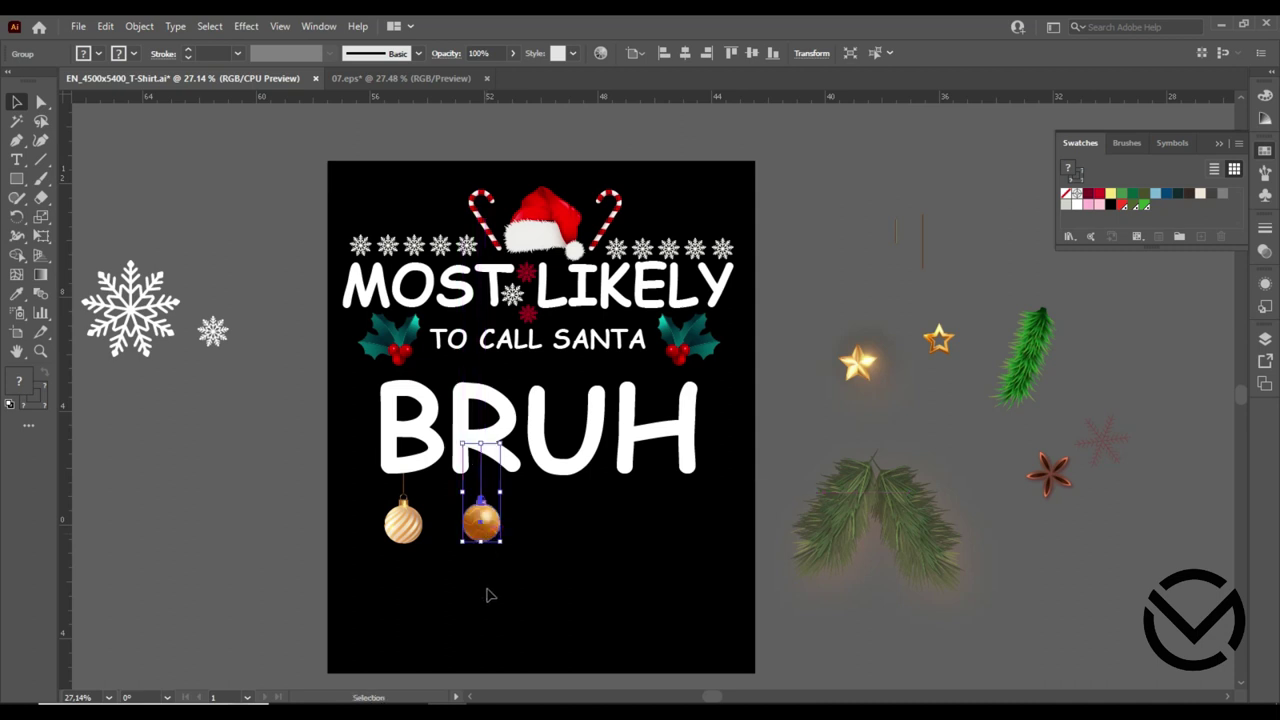
left_click(383, 560)
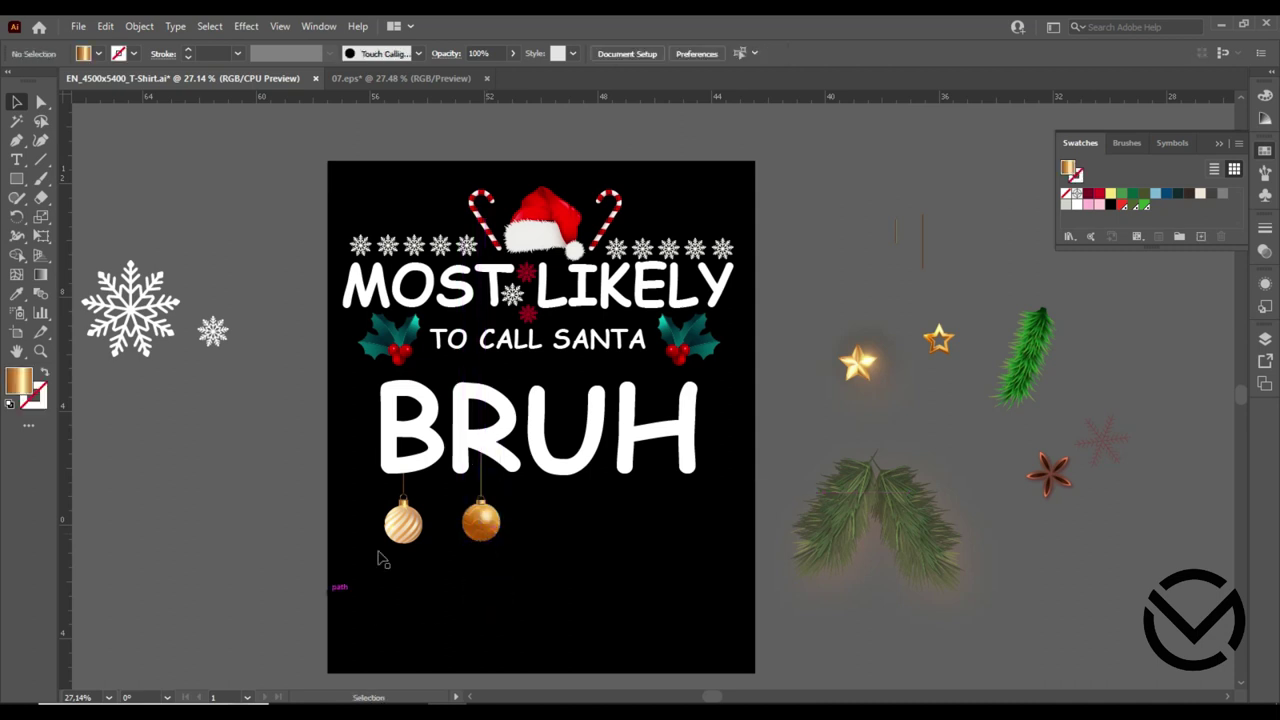
Line the thin string up above the glowing star and drag both under BRUH's U.
left_click(855, 375)
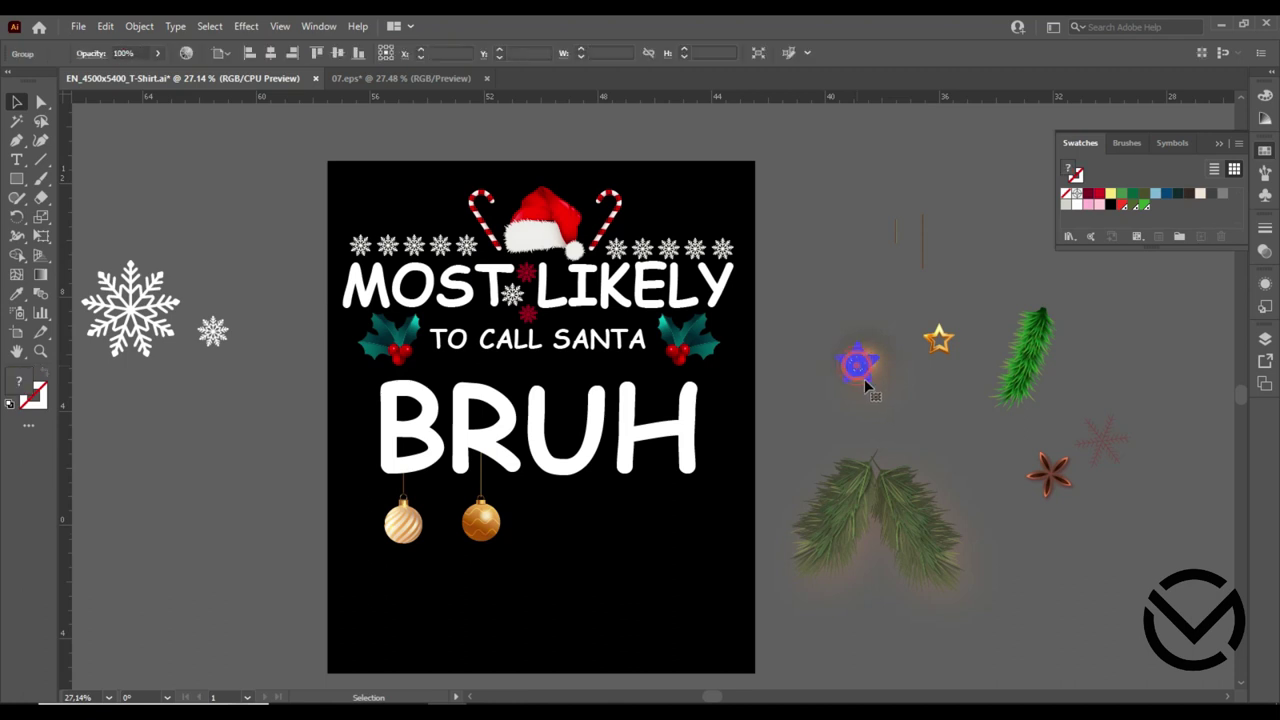
left_click(953, 429)
mouse_move(920, 237)
left_mouse_down()
mouse_move(897, 243)
mouse_move(857, 335)
left_mouse_up()
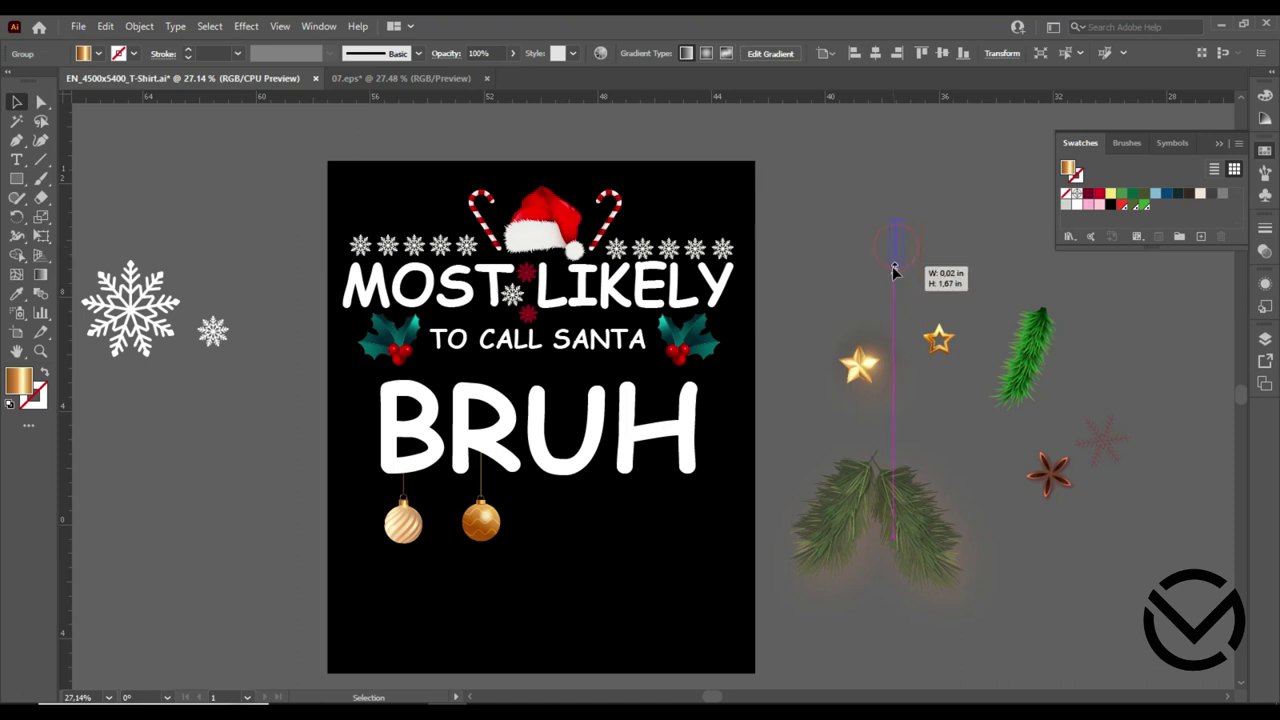
left_click(817, 336)
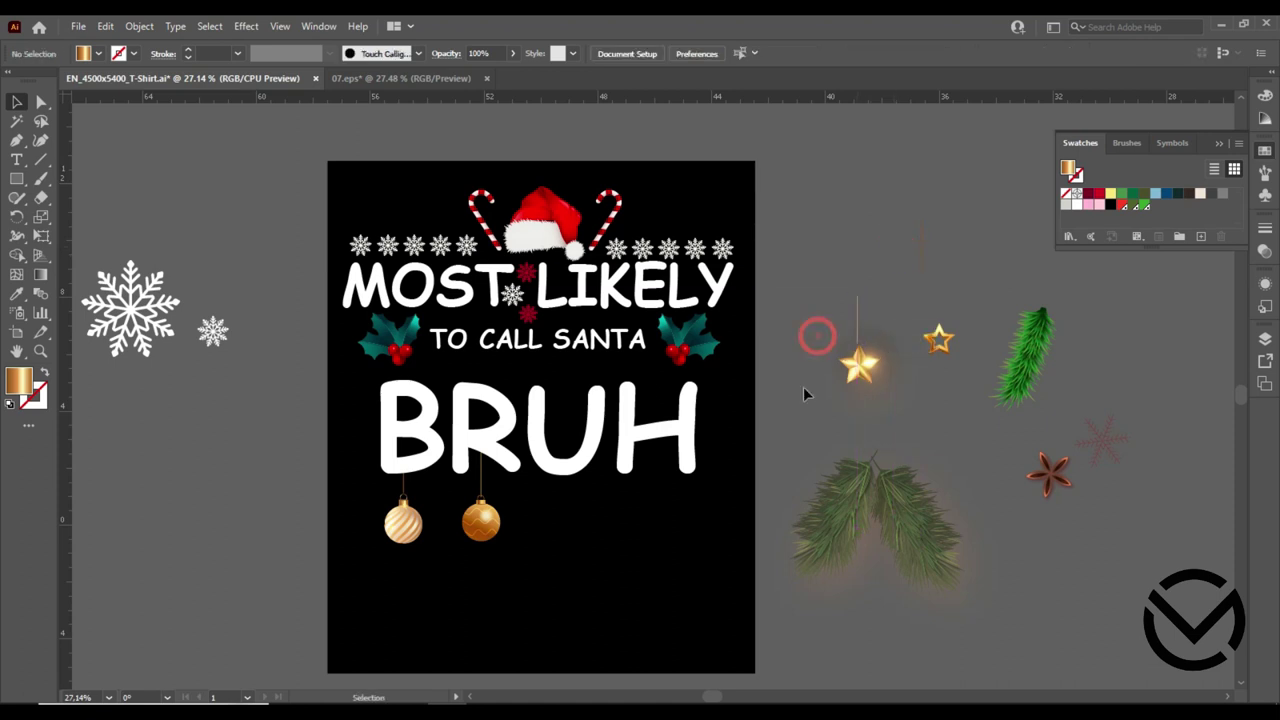
left_click_drag(857, 303, 830, 310)
left_click(797, 368)
left_click_drag(866, 373, 792, 388)
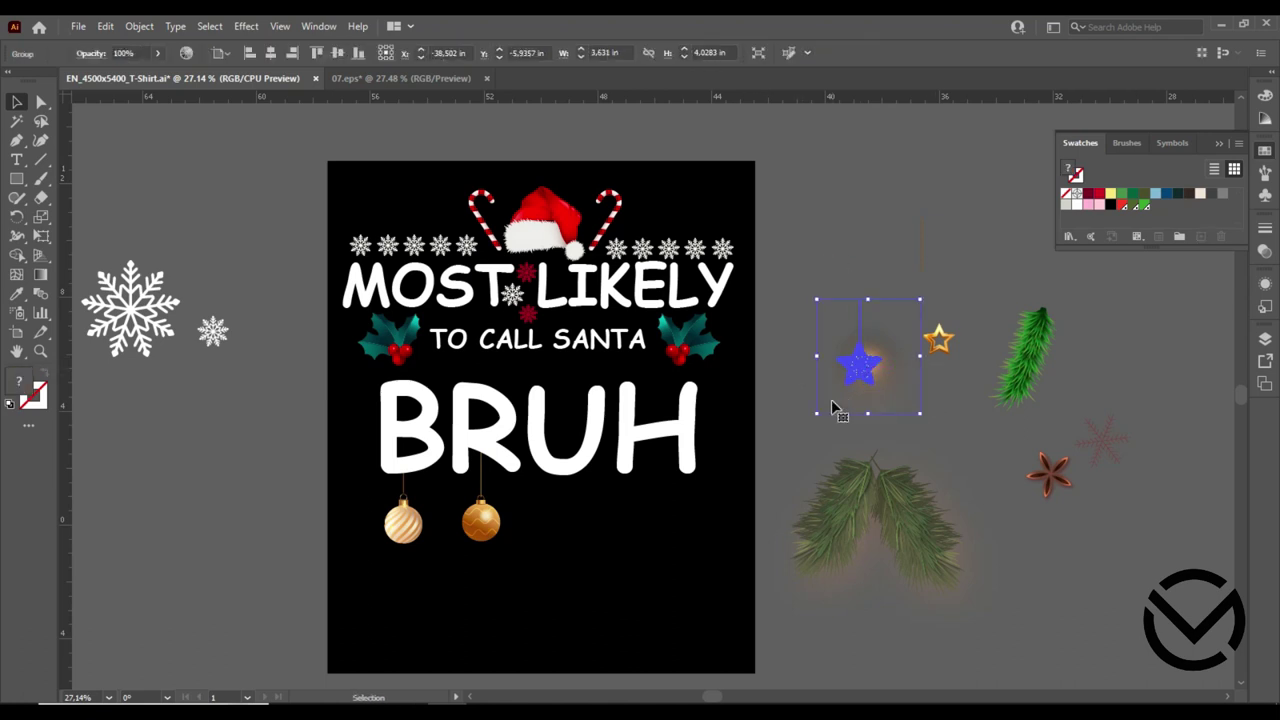
left_click_drag(705, 440, 563, 525)
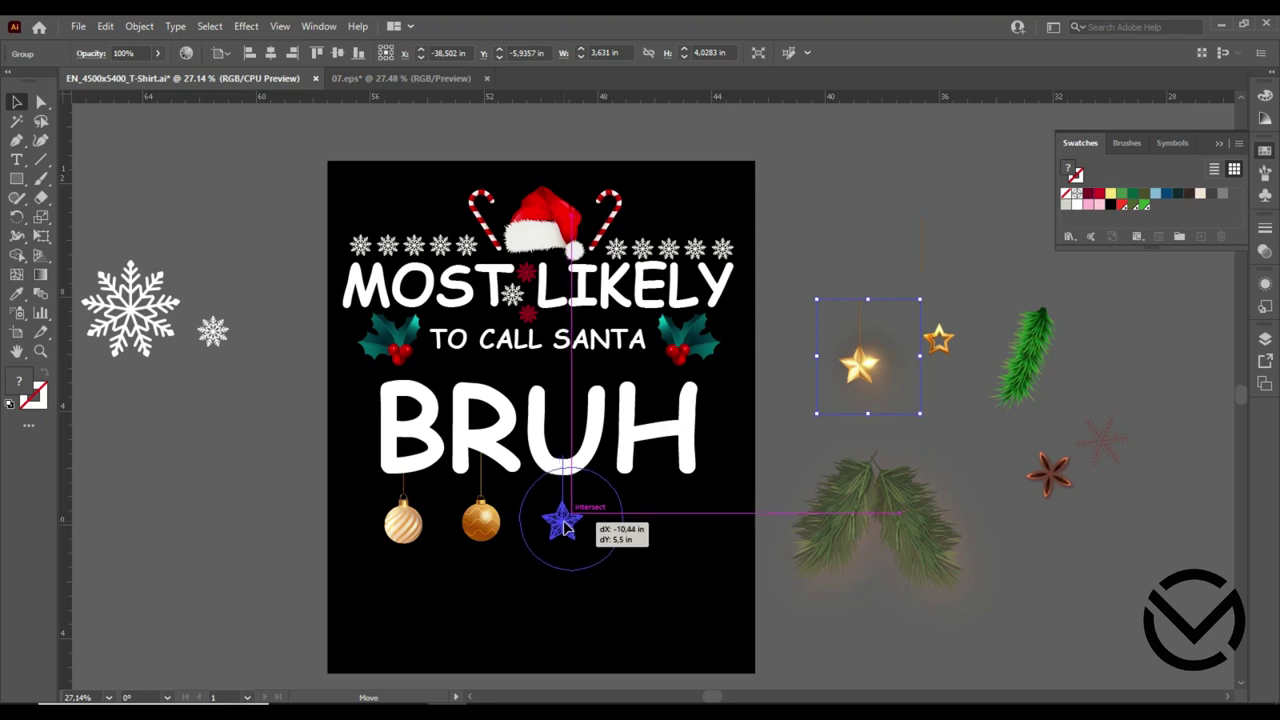
left_click_drag(563, 523, 563, 523)
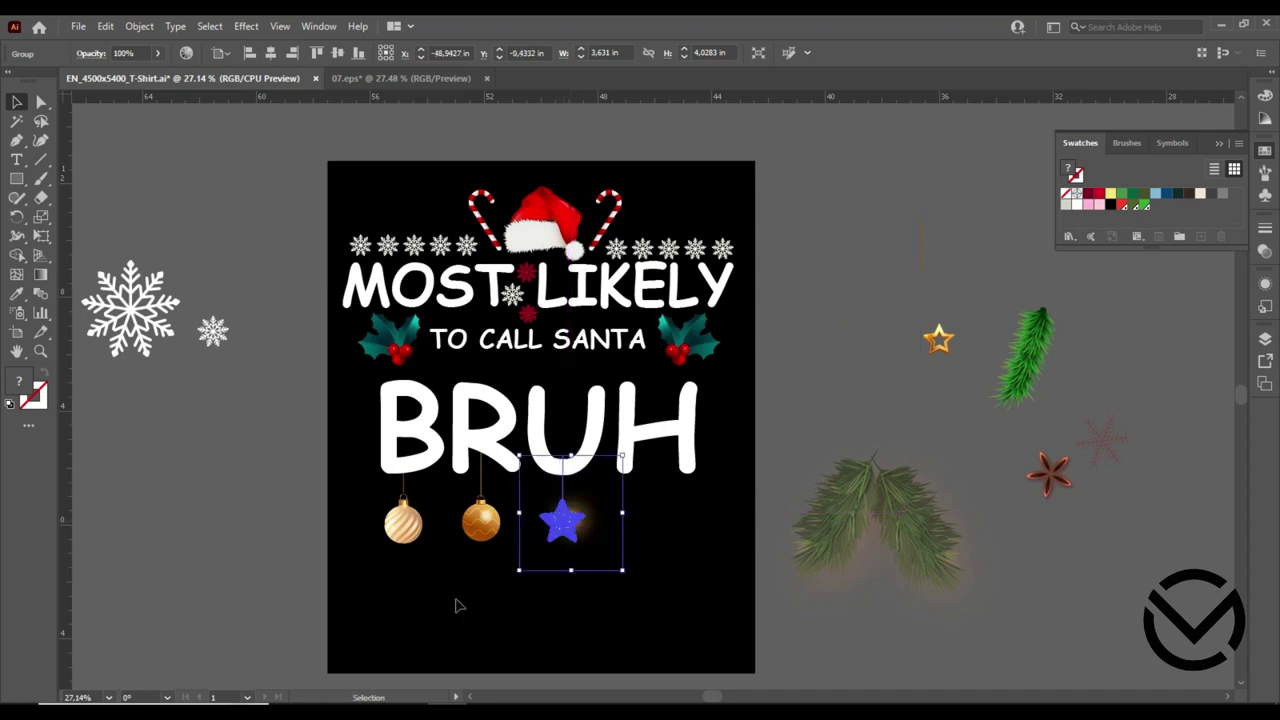
left_click(242, 503)
Slightly resize and nudge the star below the lettering, then undo the last move.
left_click(588, 566)
left_click_drag(620, 572, 622, 574)
left_click(143, 497)
left_click_drag(563, 524, 571, 518)
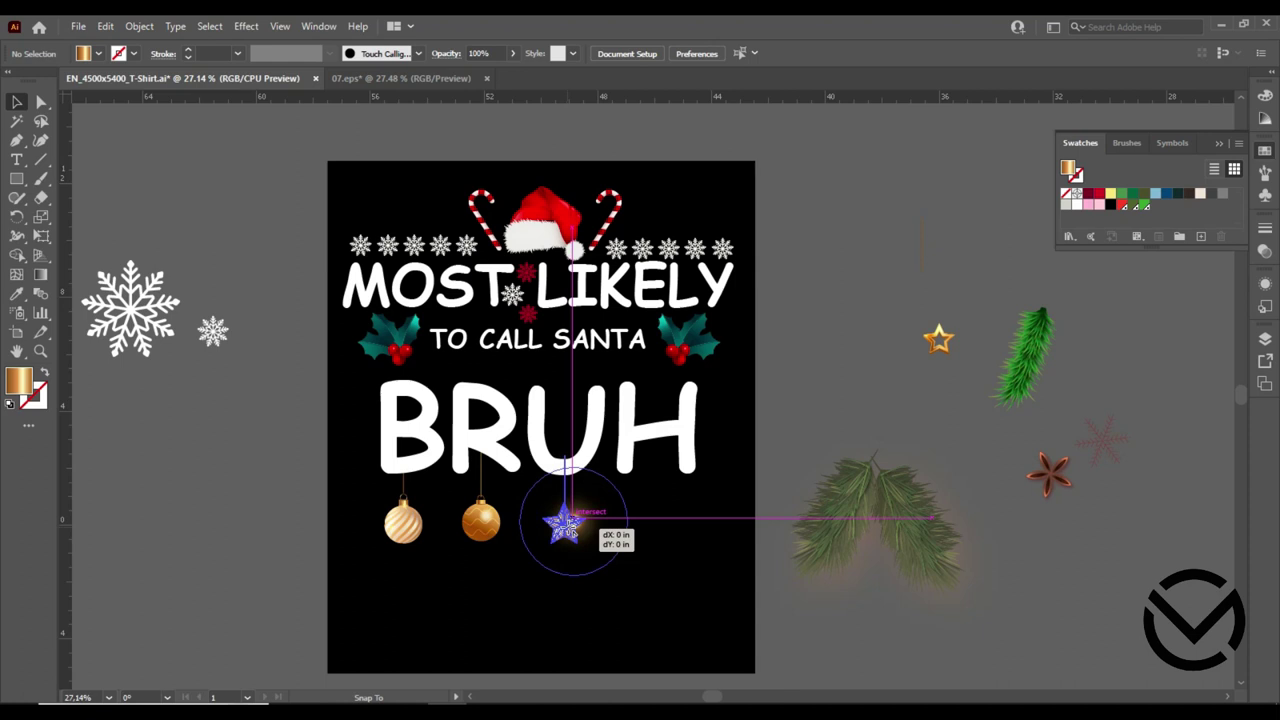
left_click_drag(568, 520, 565, 514)
left_click(212, 485)
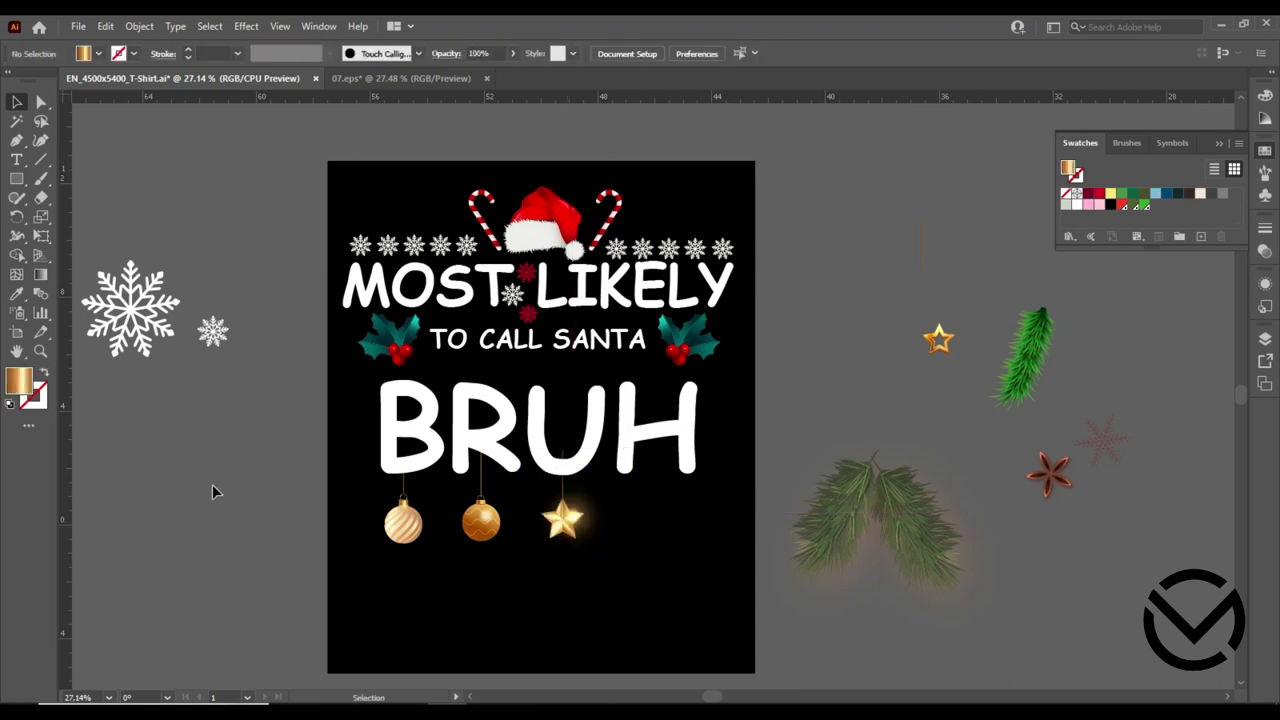
left_click(568, 535)
key("ctrl+z")
left_click(850, 500)
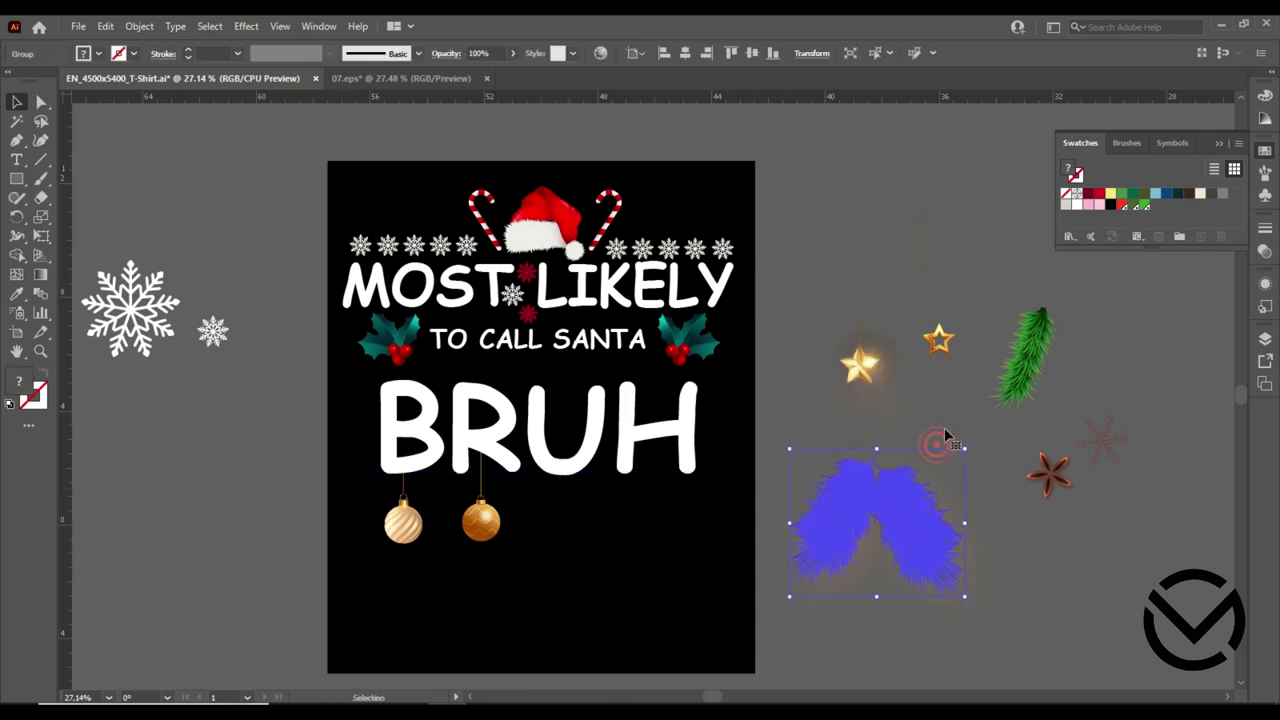
Ungroup the star from its string, shorten the string, and enlarge the star under the U.
right_click(858, 370)
left_click(902, 521)
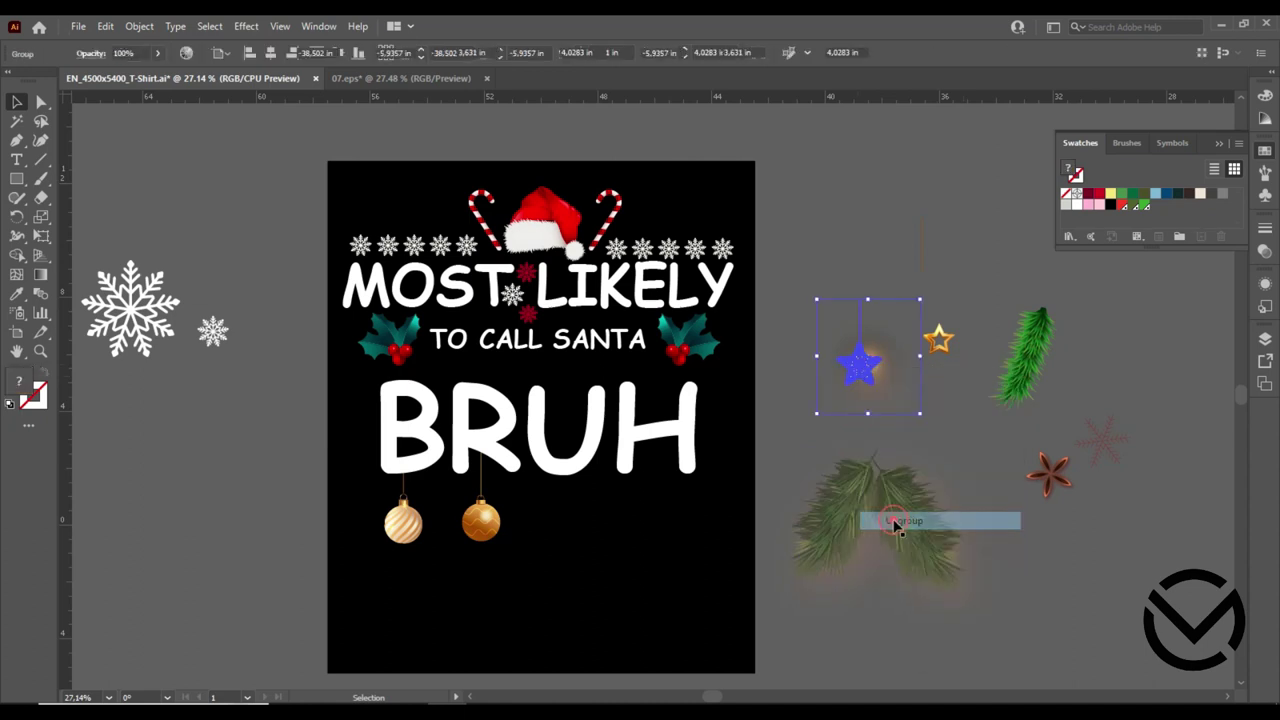
left_click_drag(851, 231, 862, 308)
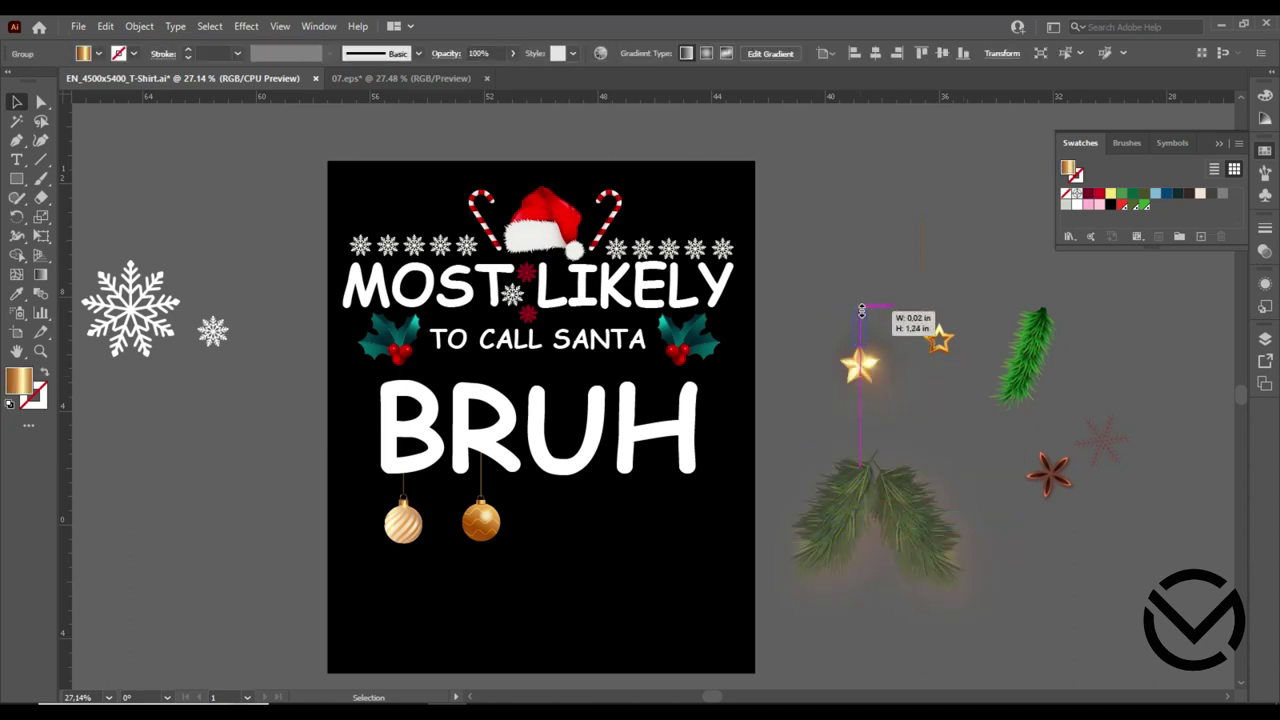
left_click(858, 365)
mouse_move(870, 395)
left_mouse_down()
mouse_move(843, 345)
mouse_move(748, 390)
mouse_move(566, 528)
left_mouse_up()
key("ctrl+z")
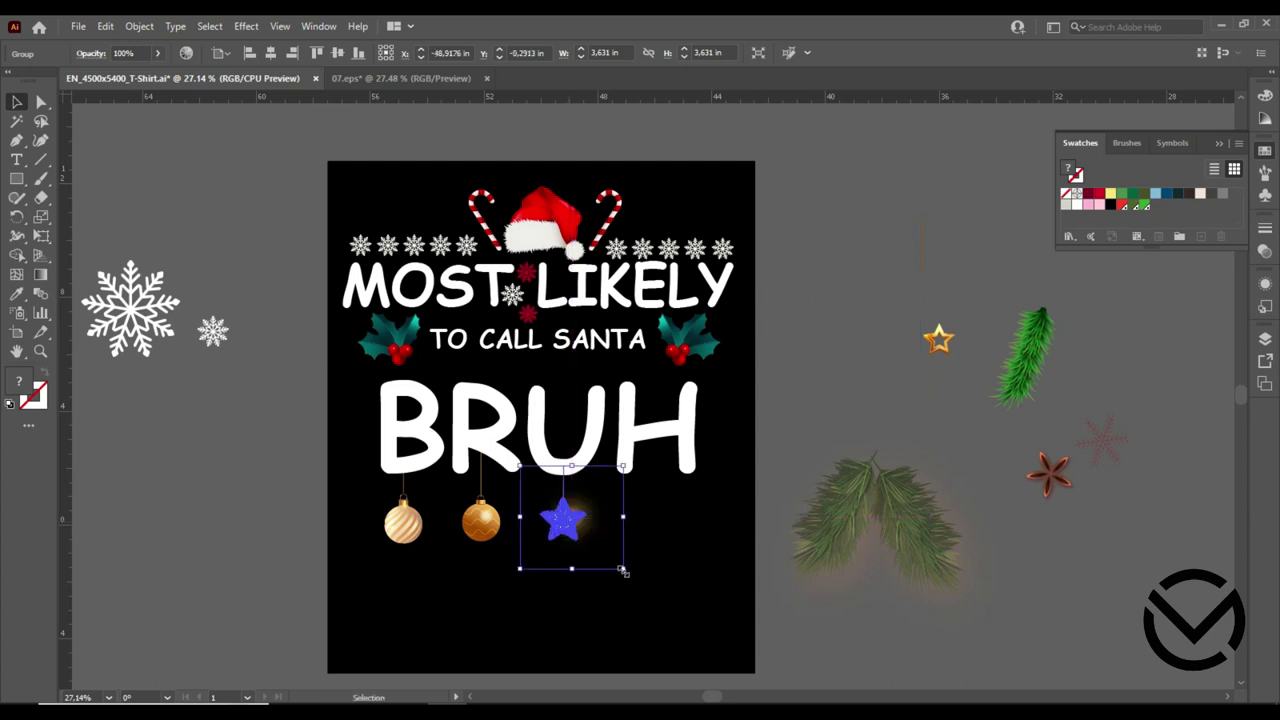
left_click_drag(622, 570, 632, 577)
left_click_drag(583, 525, 574, 531)
left_click(245, 471)
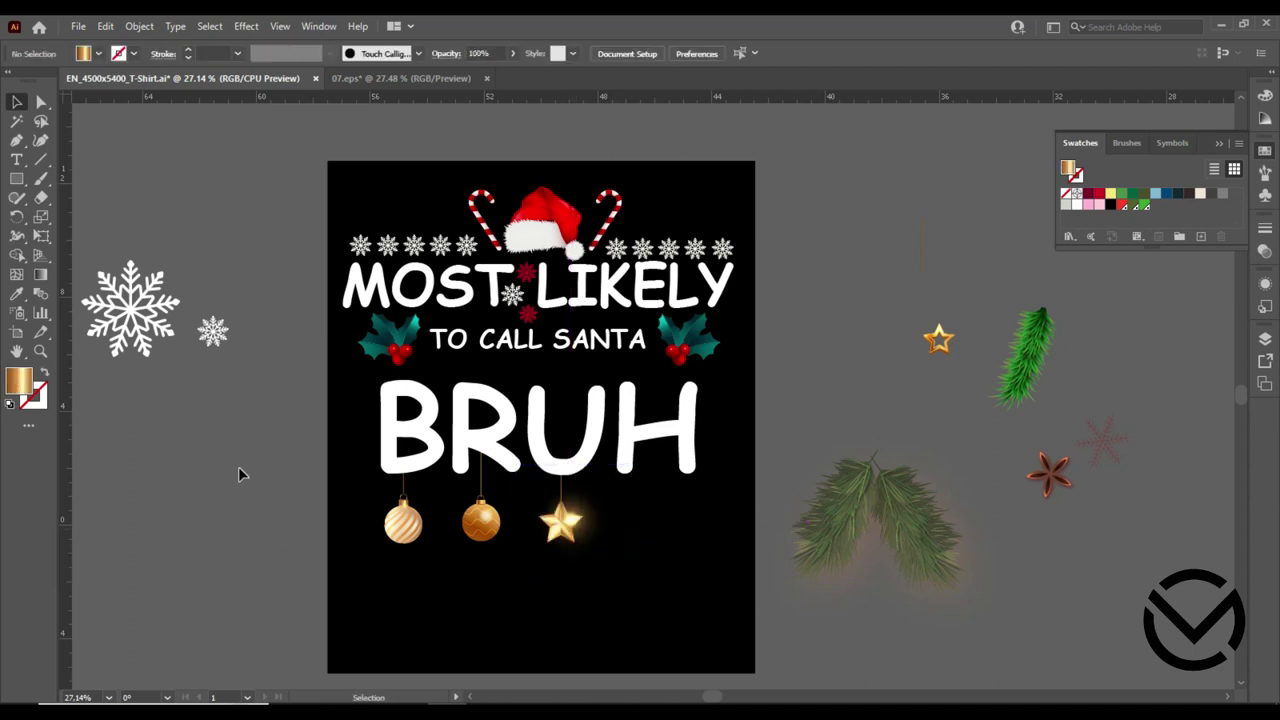
Scale up the small gold star beside the canvas, redoing the enlargement once.
left_click(941, 349)
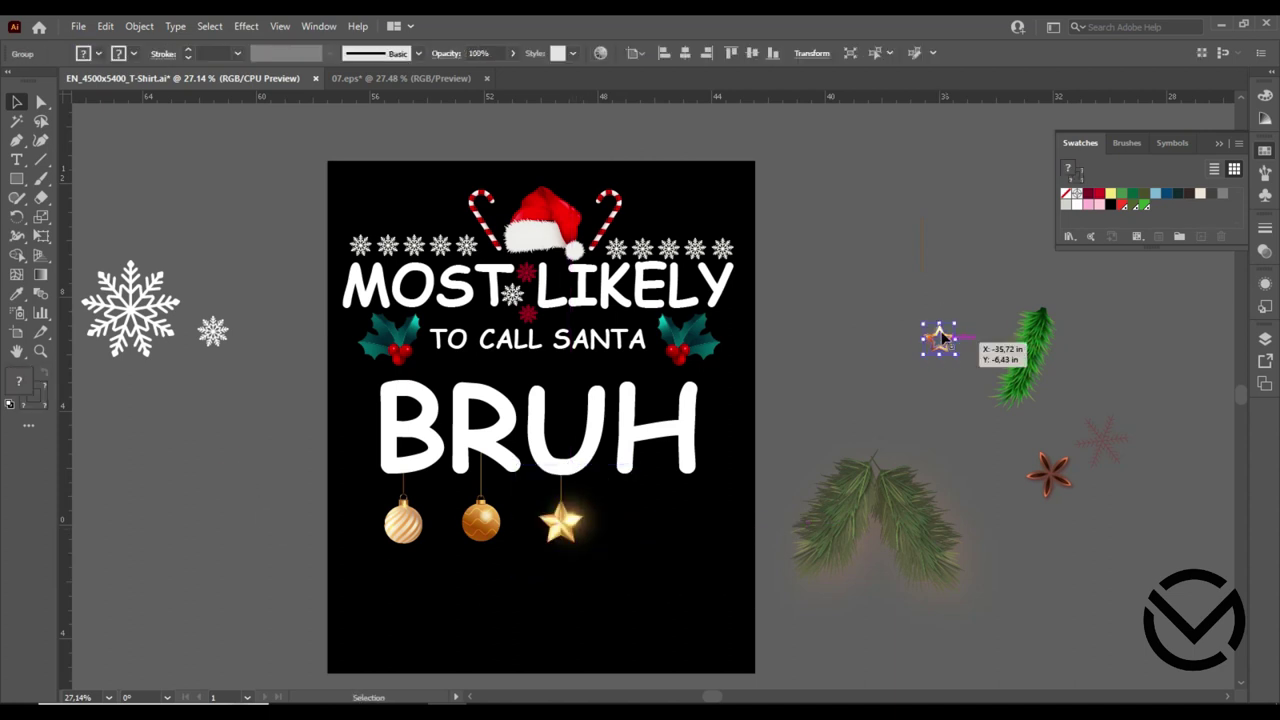
mouse_move(925, 242)
left_mouse_down()
mouse_move(925, 218)
mouse_move(940, 290)
mouse_move(948, 246)
left_mouse_up()
left_click(957, 199)
left_click(940, 340)
left_click_drag(956, 356, 966, 378)
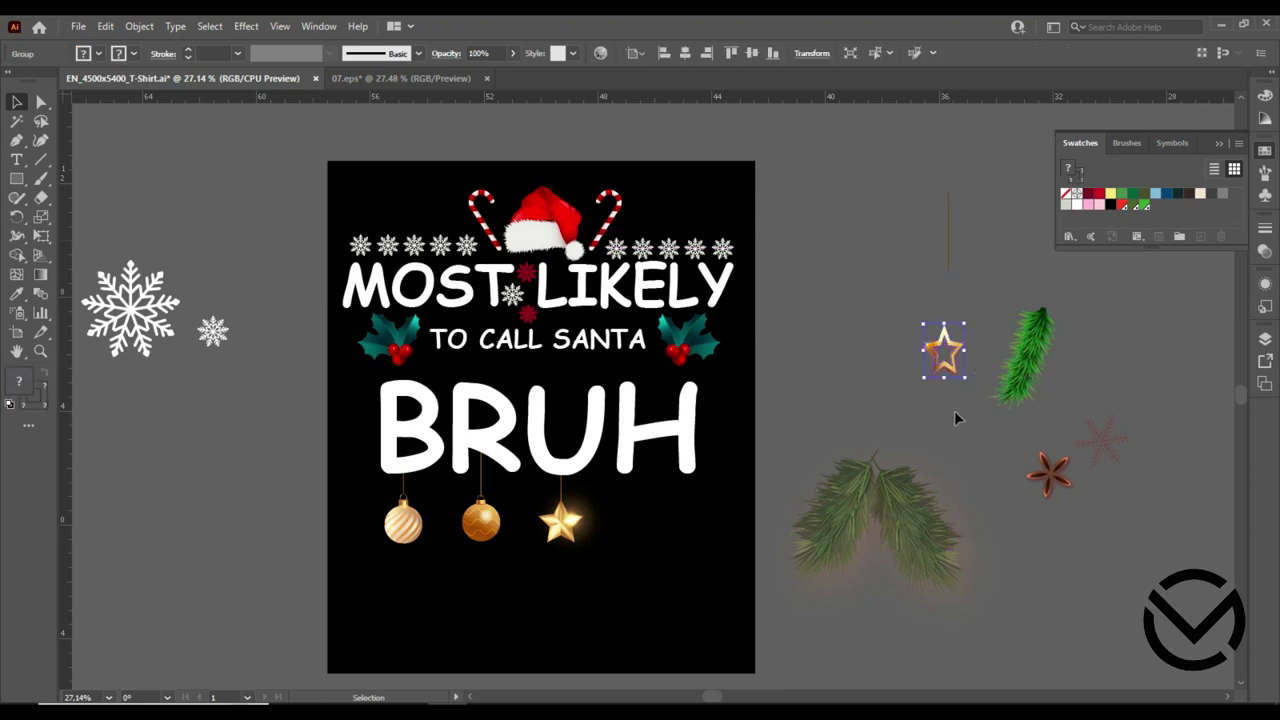
left_click(940, 387)
key("ctrl+z")
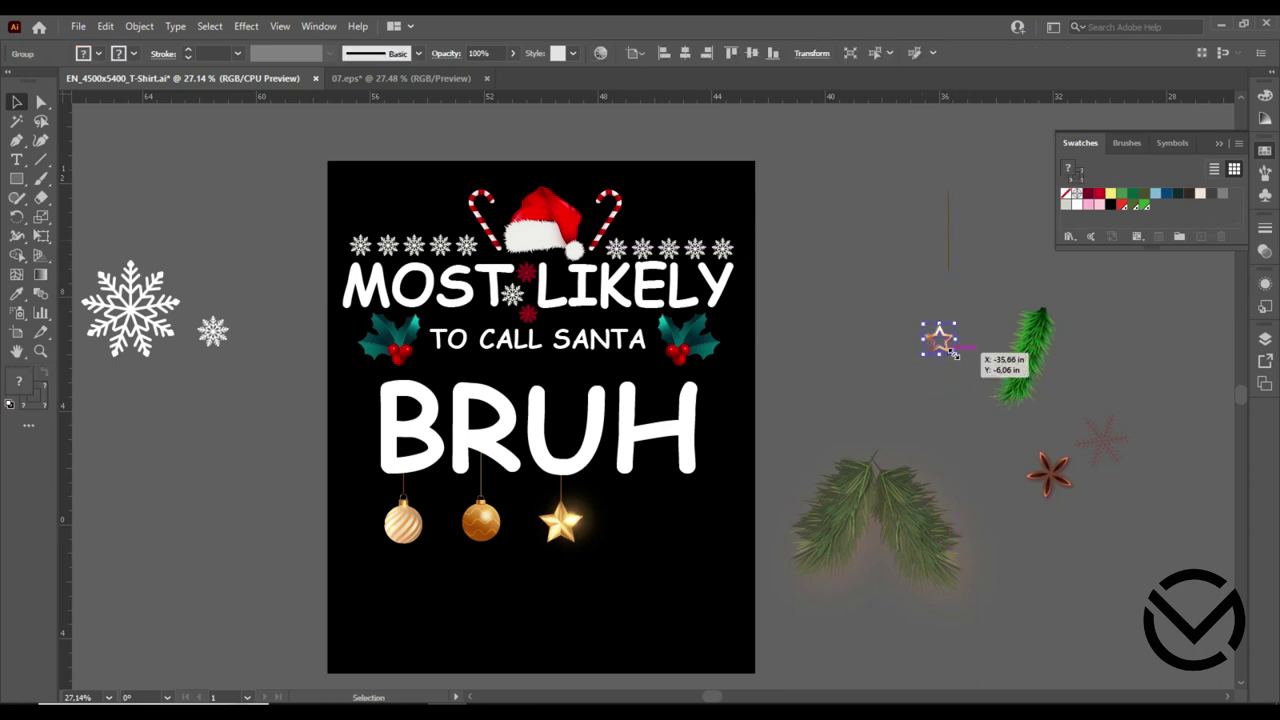
left_click(943, 392)
left_click(938, 340)
left_click_drag(956, 356, 972, 390)
left_click(957, 417)
Lower the thin hanging string so it reaches down to the small star.
left_click_drag(951, 263, 952, 303)
left_click(955, 318)
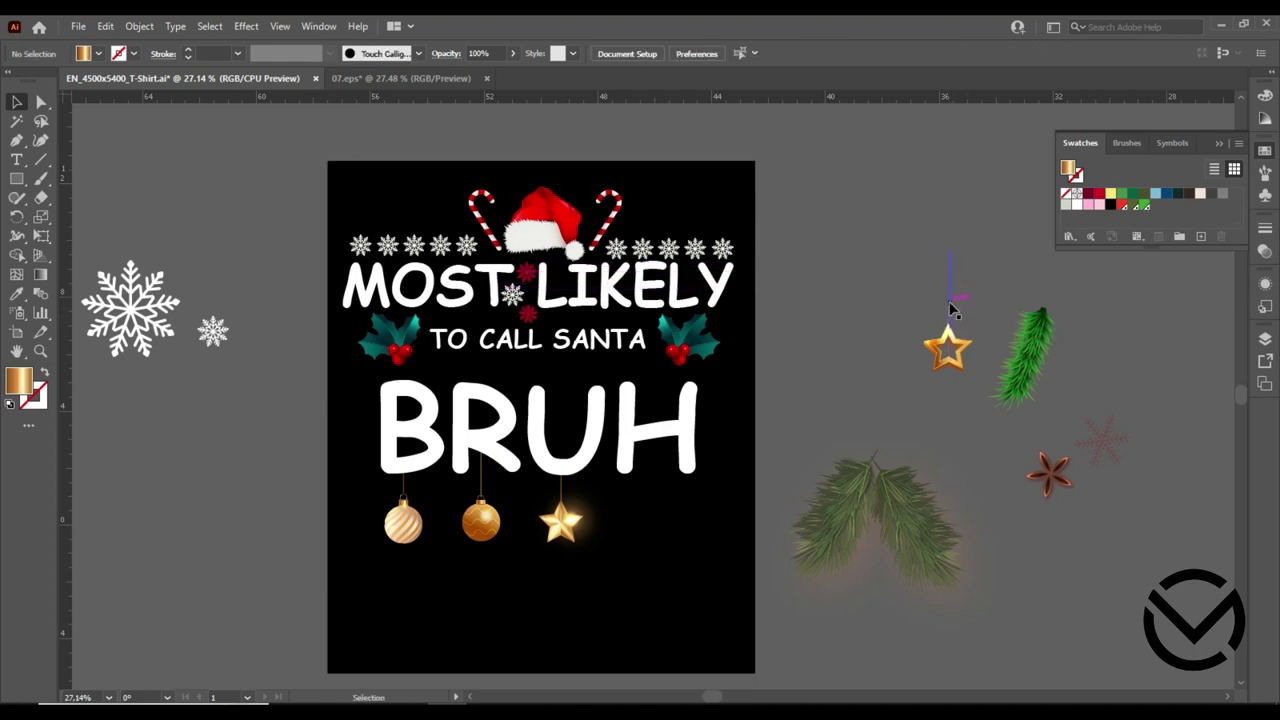
left_click(953, 311)
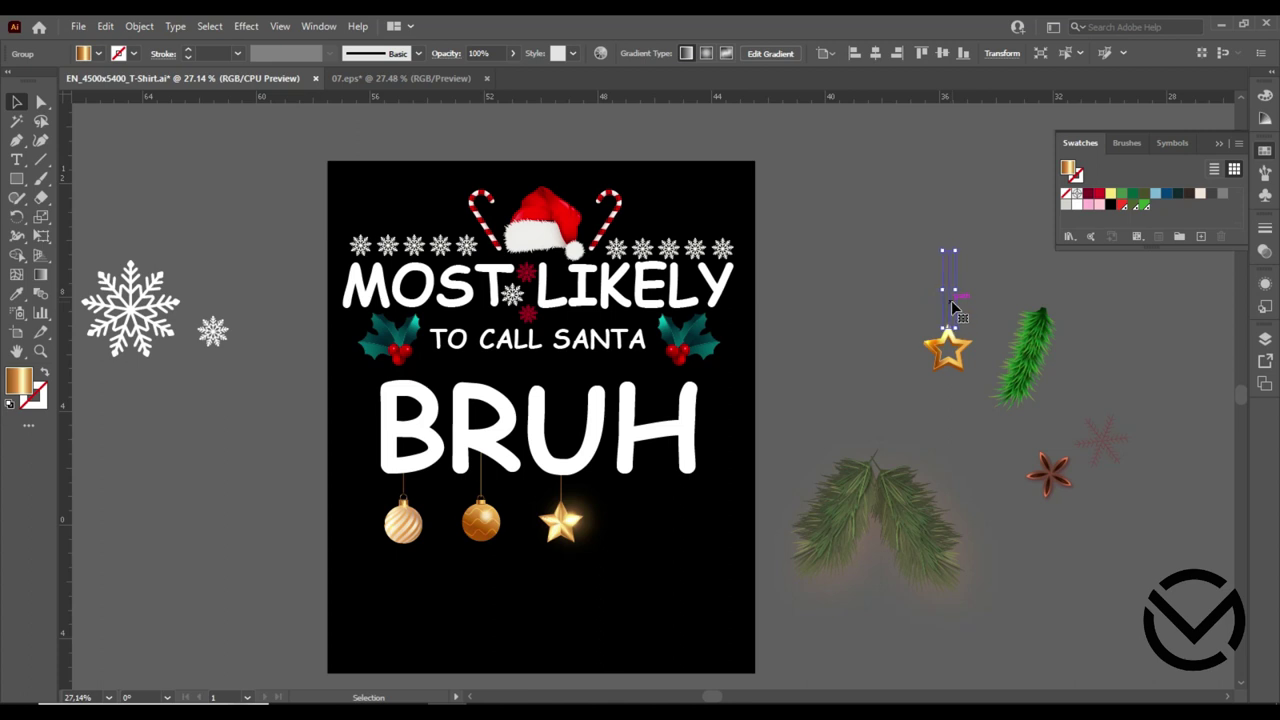
left_click(987, 289)
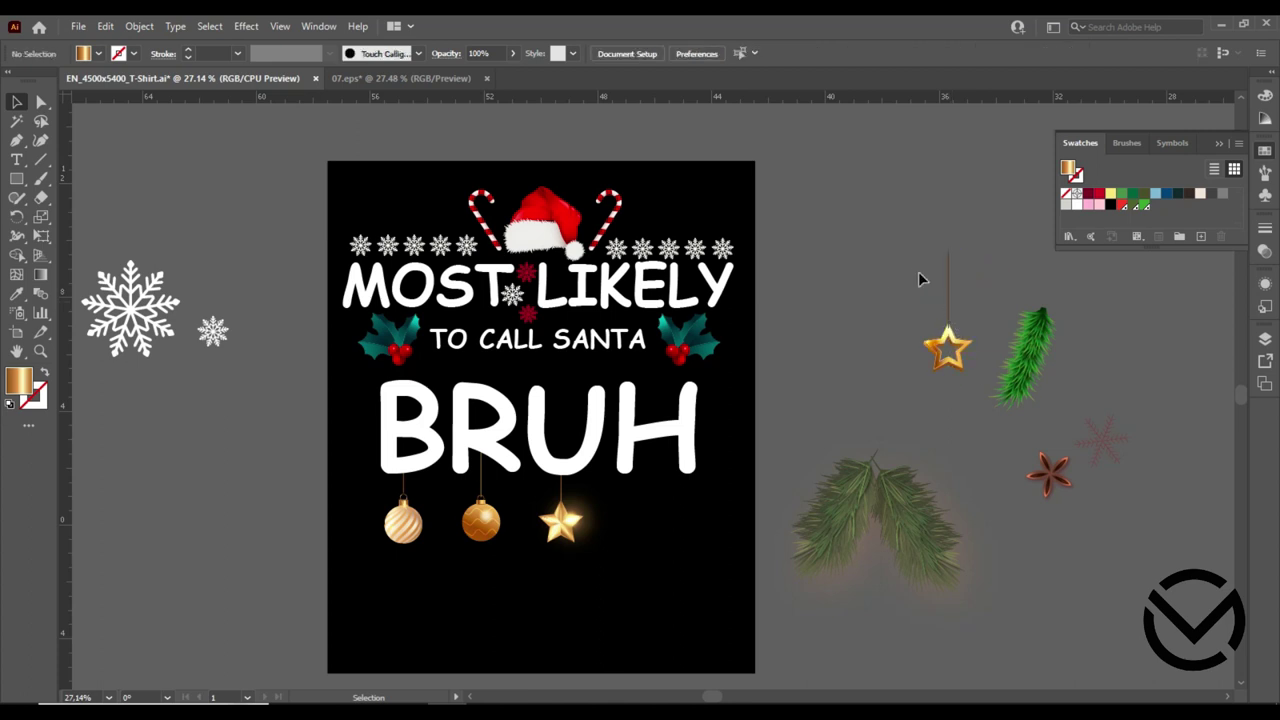
right_click(949, 278)
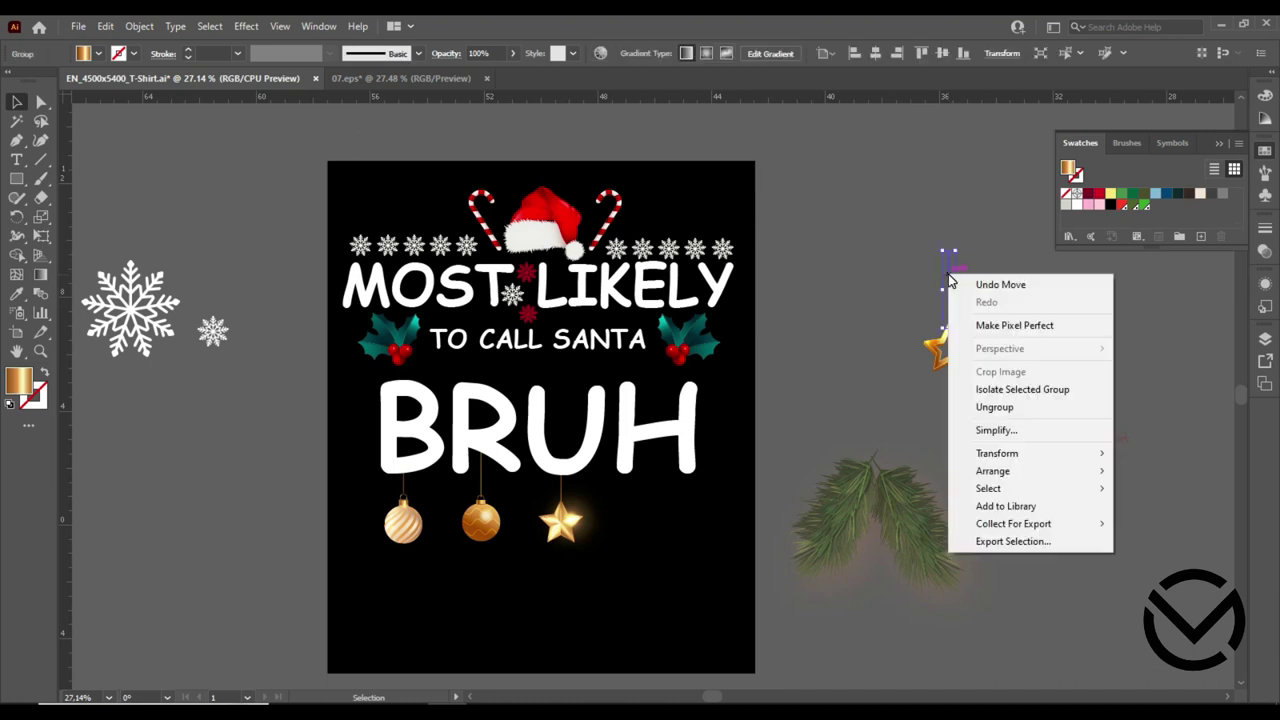
left_click(895, 285)
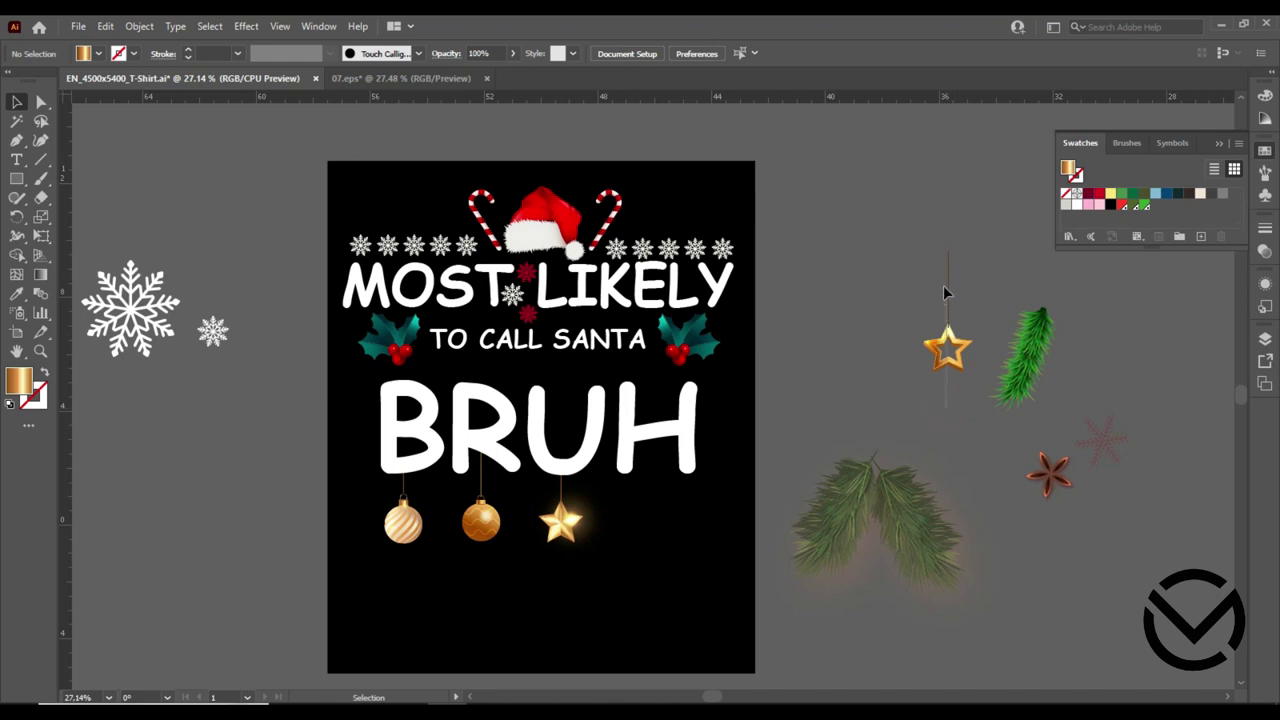
left_click(947, 343)
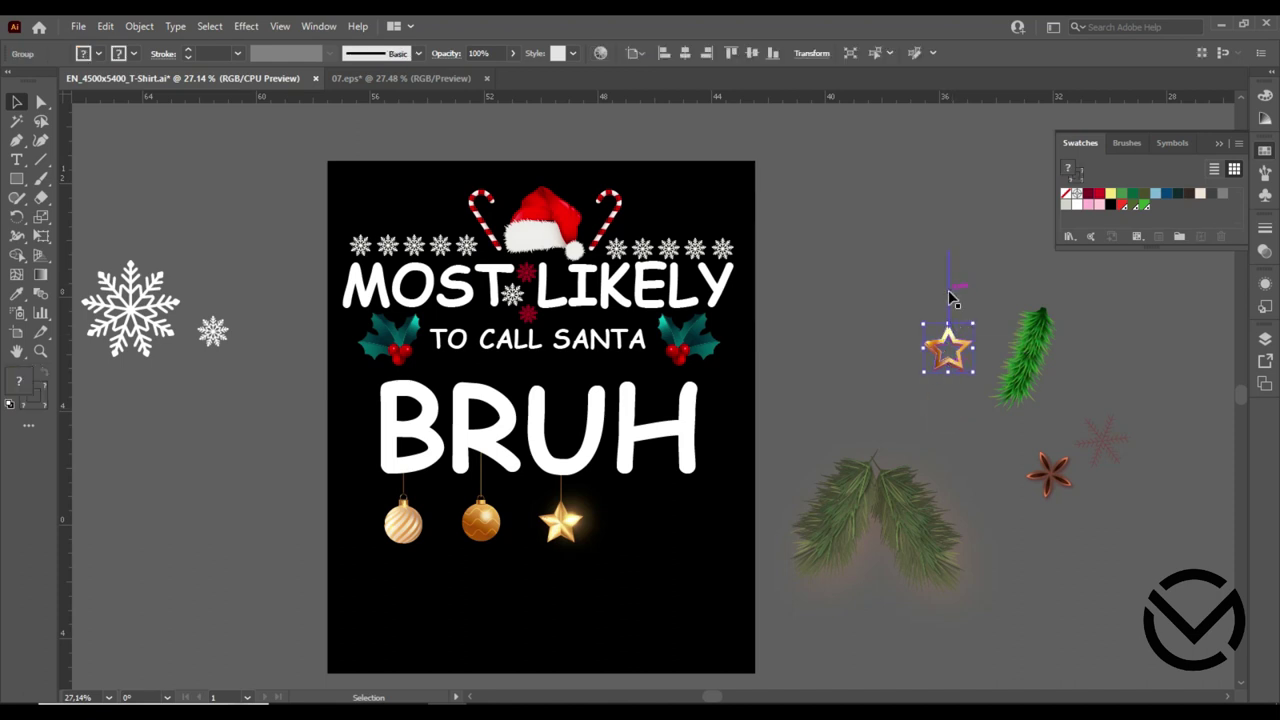
right_click(948, 292)
mouse_move(994, 471)
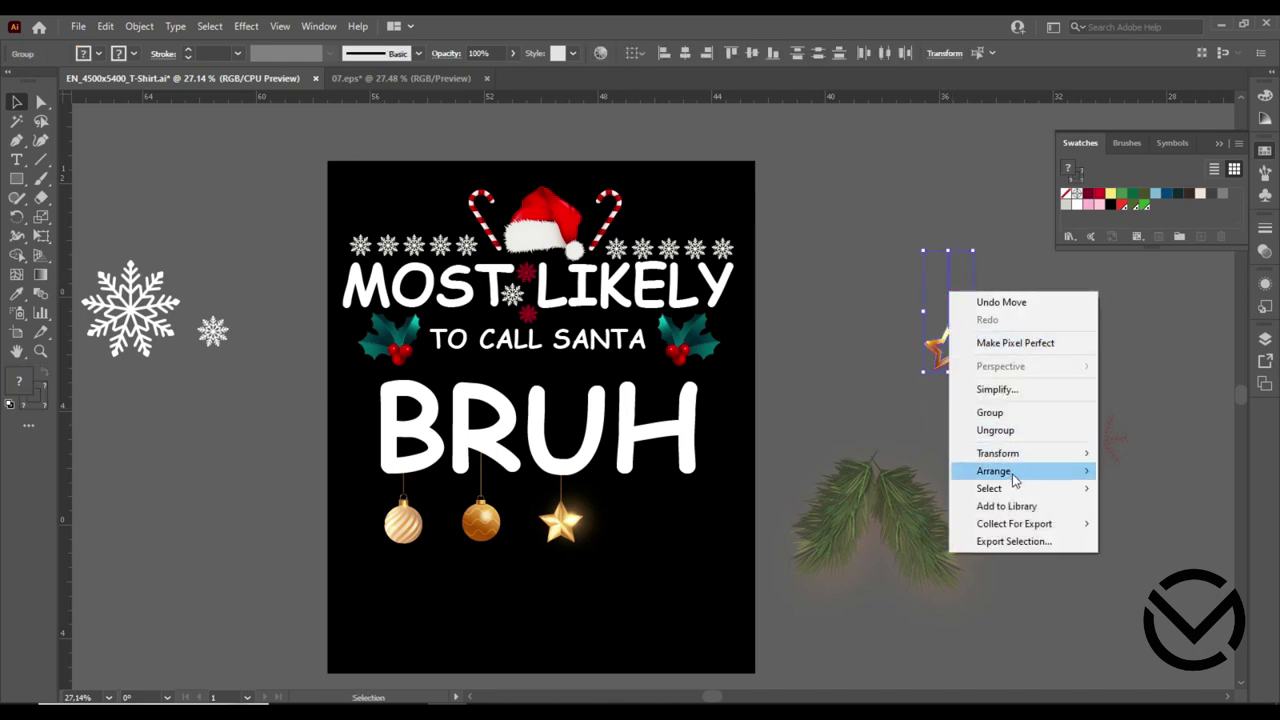
Move the star ornament with its string beneath BRUH's H, beside the other ornaments.
left_click_drag(946, 348, 648, 522)
left_click(740, 527)
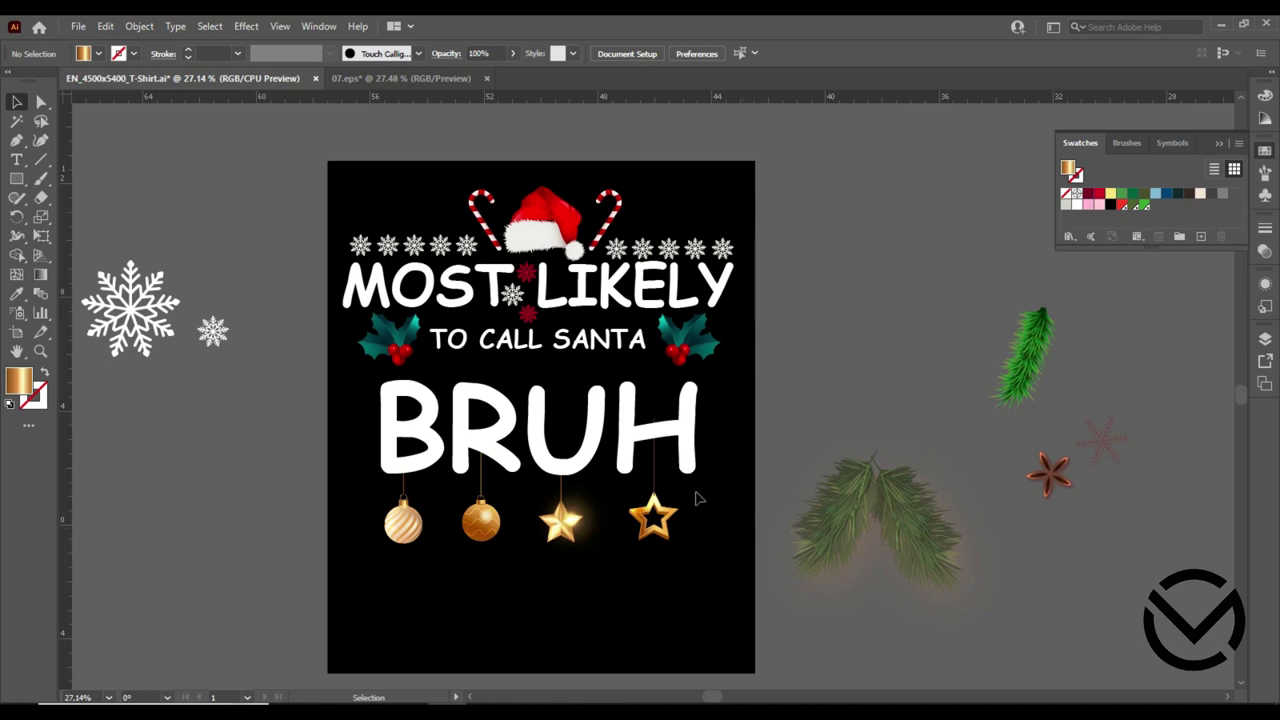
left_click(652, 492)
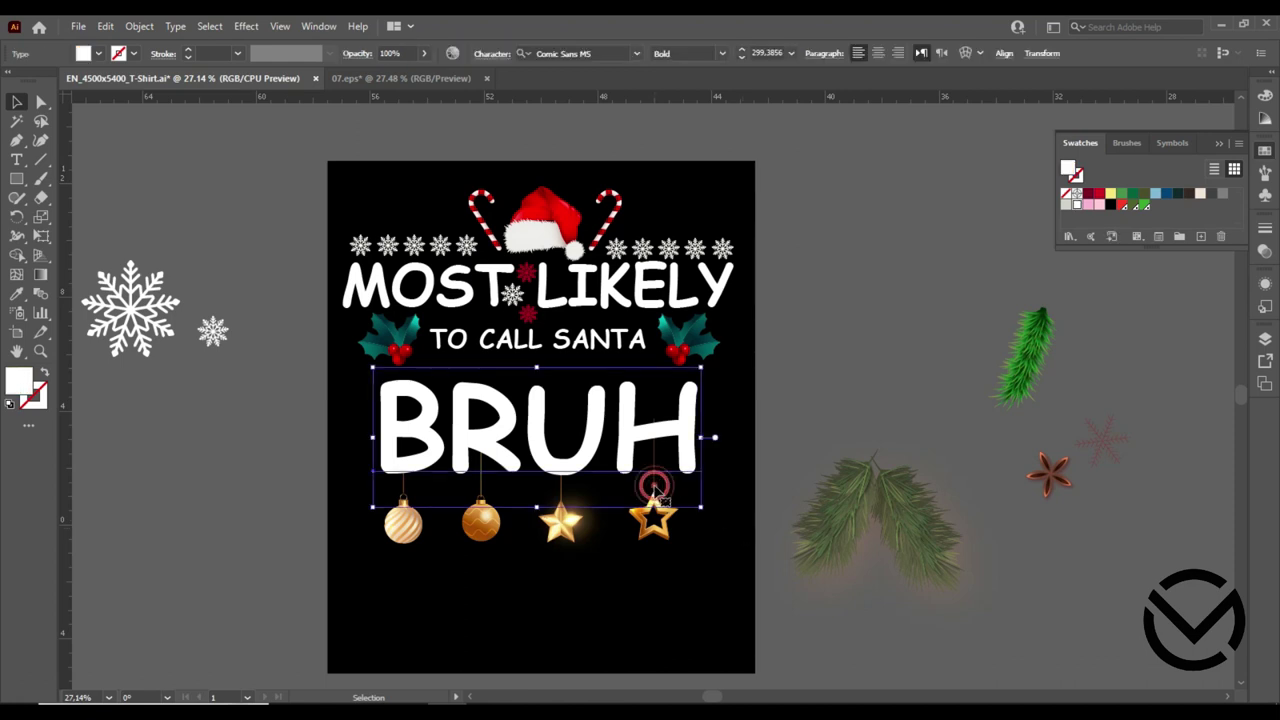
key("a")
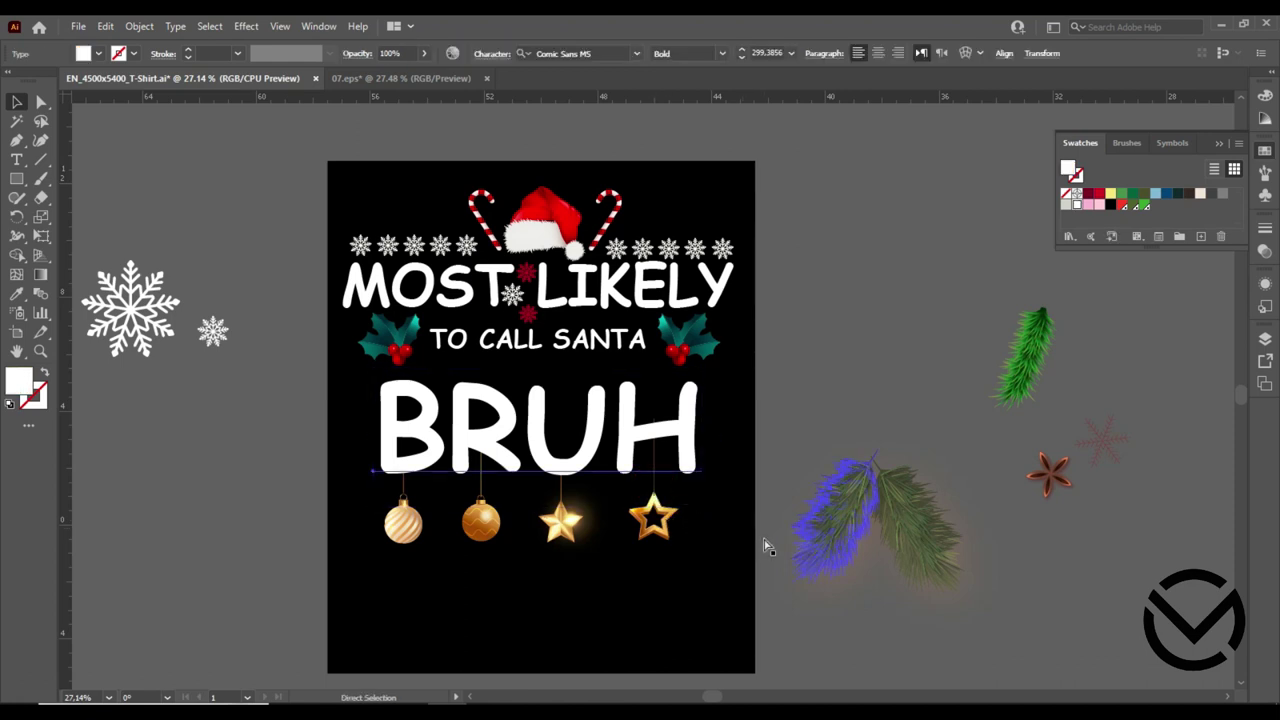
left_click_drag(652, 515, 947, 345)
left_click(969, 270)
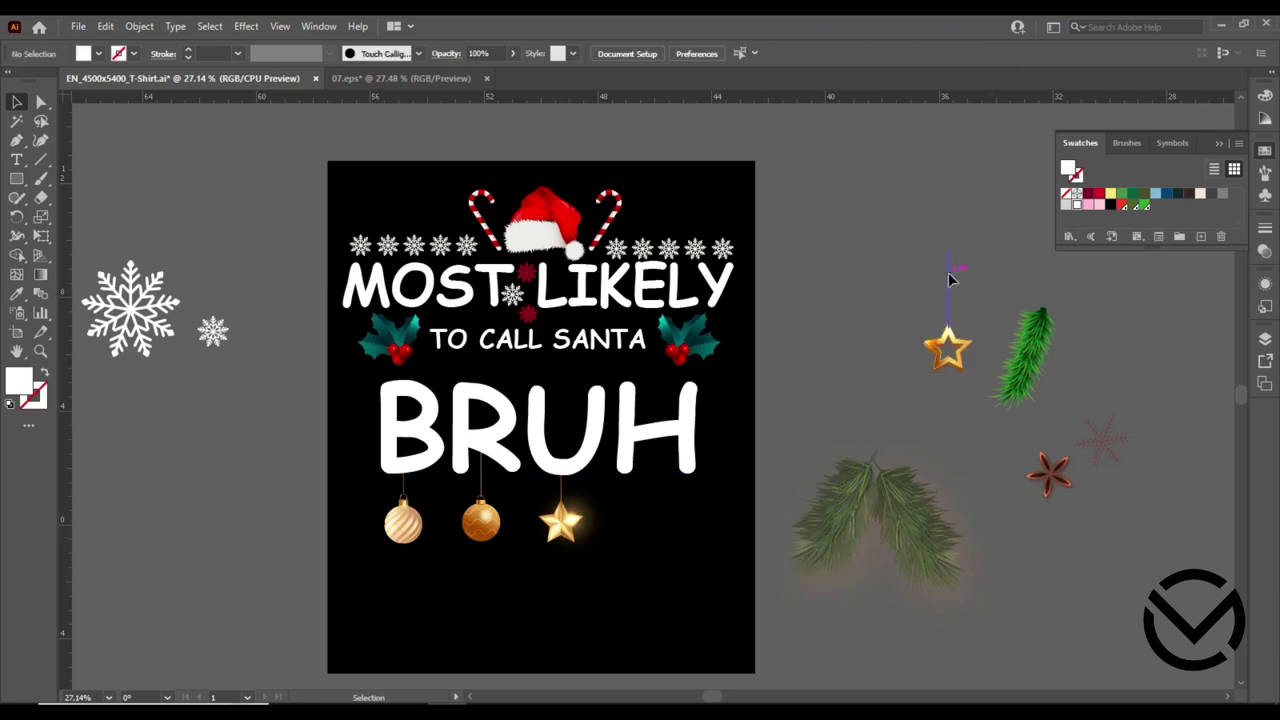
left_click(950, 279)
left_click(989, 263)
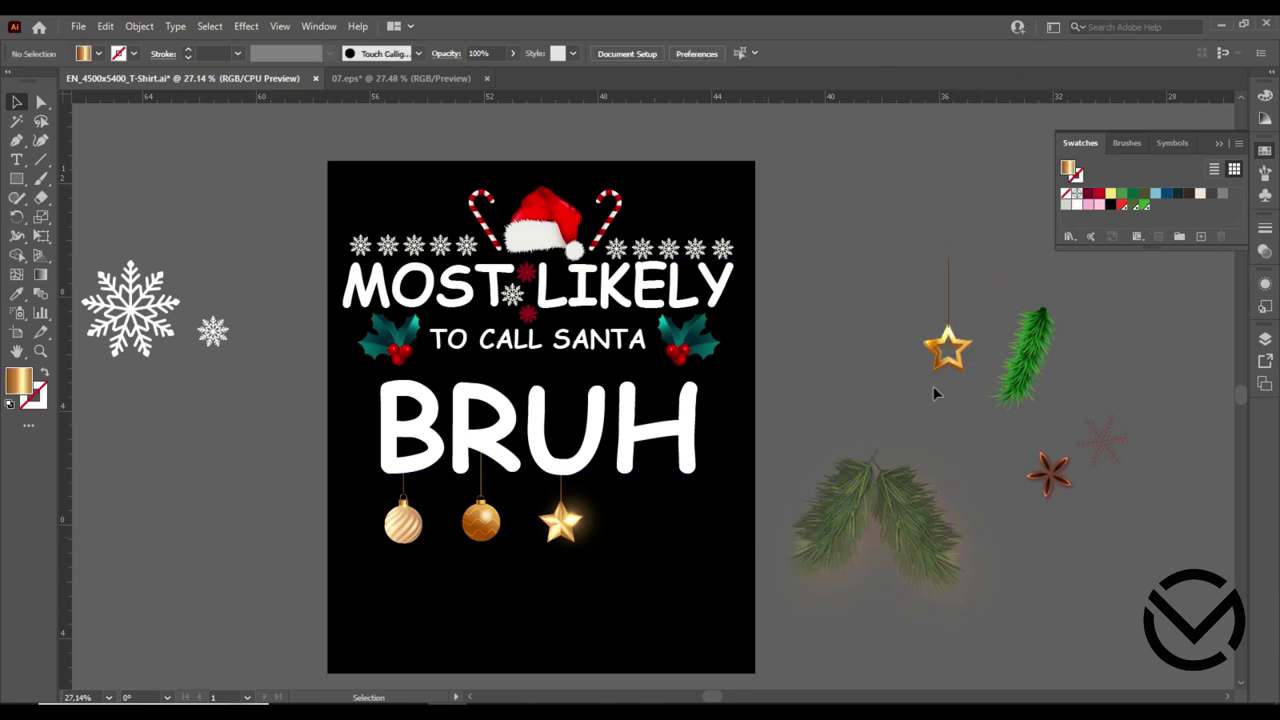
left_click(949, 300)
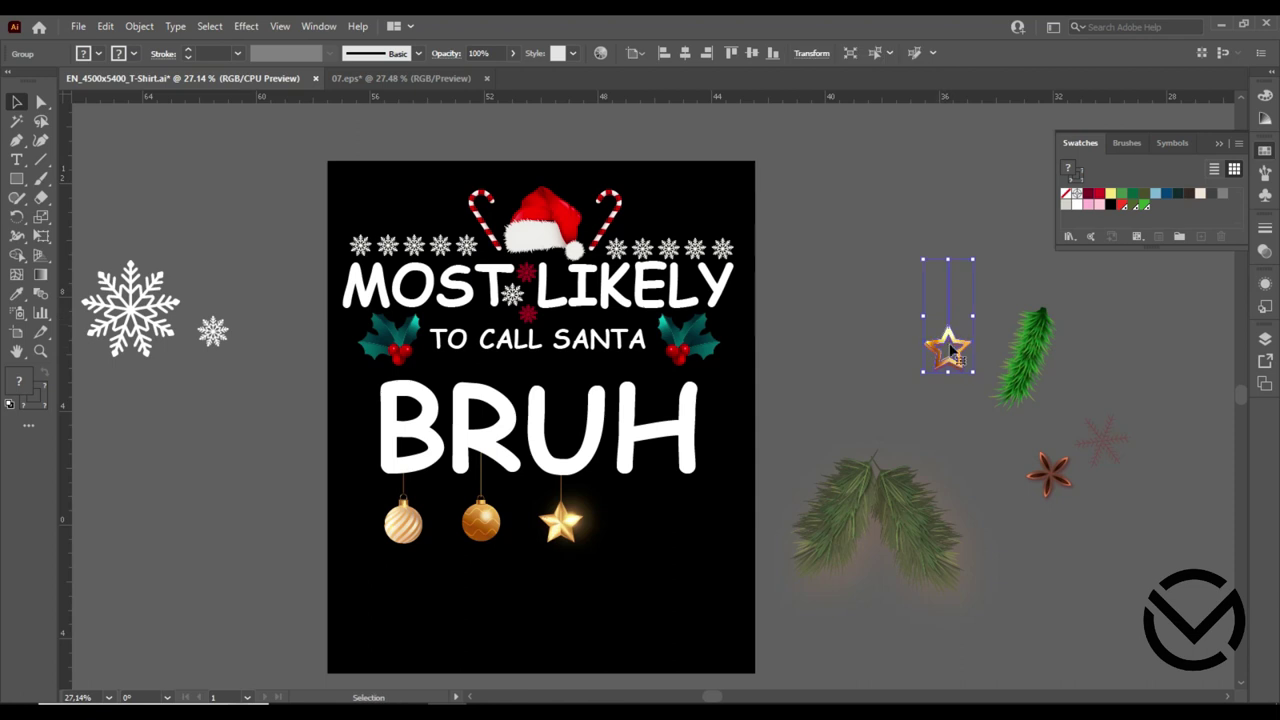
left_click_drag(948, 343, 652, 510)
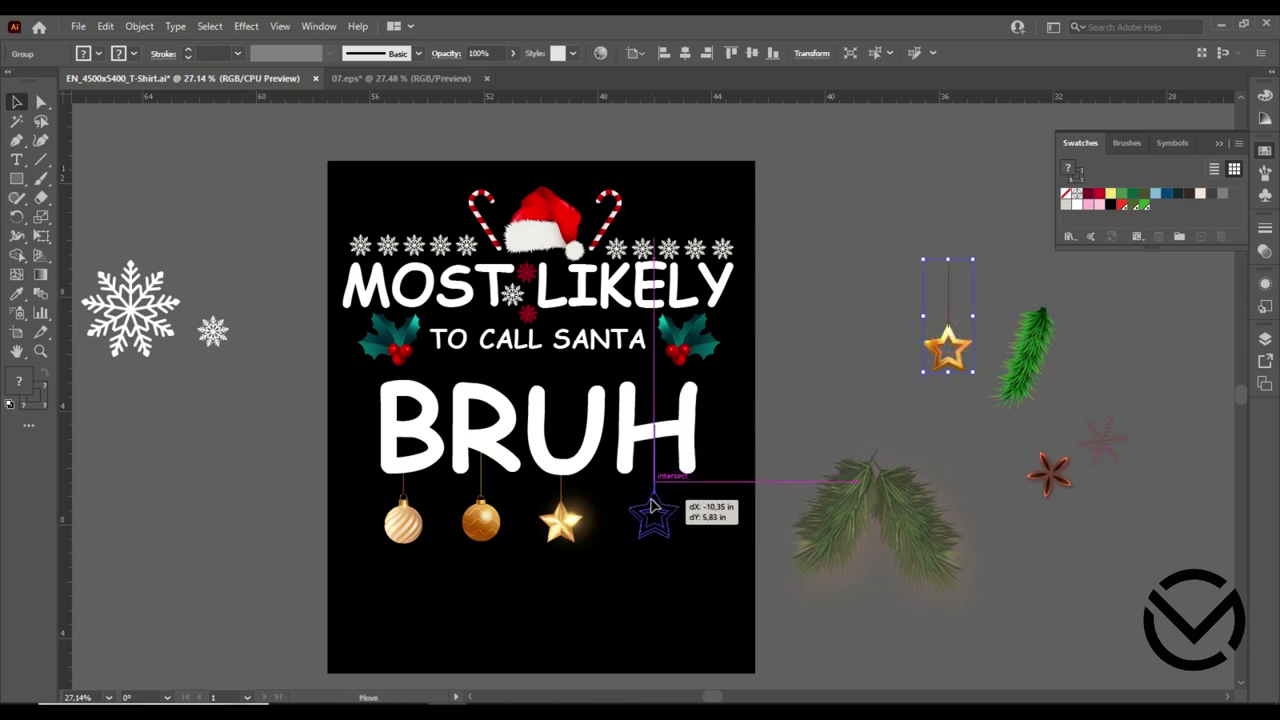
left_click_drag(652, 510, 652, 510)
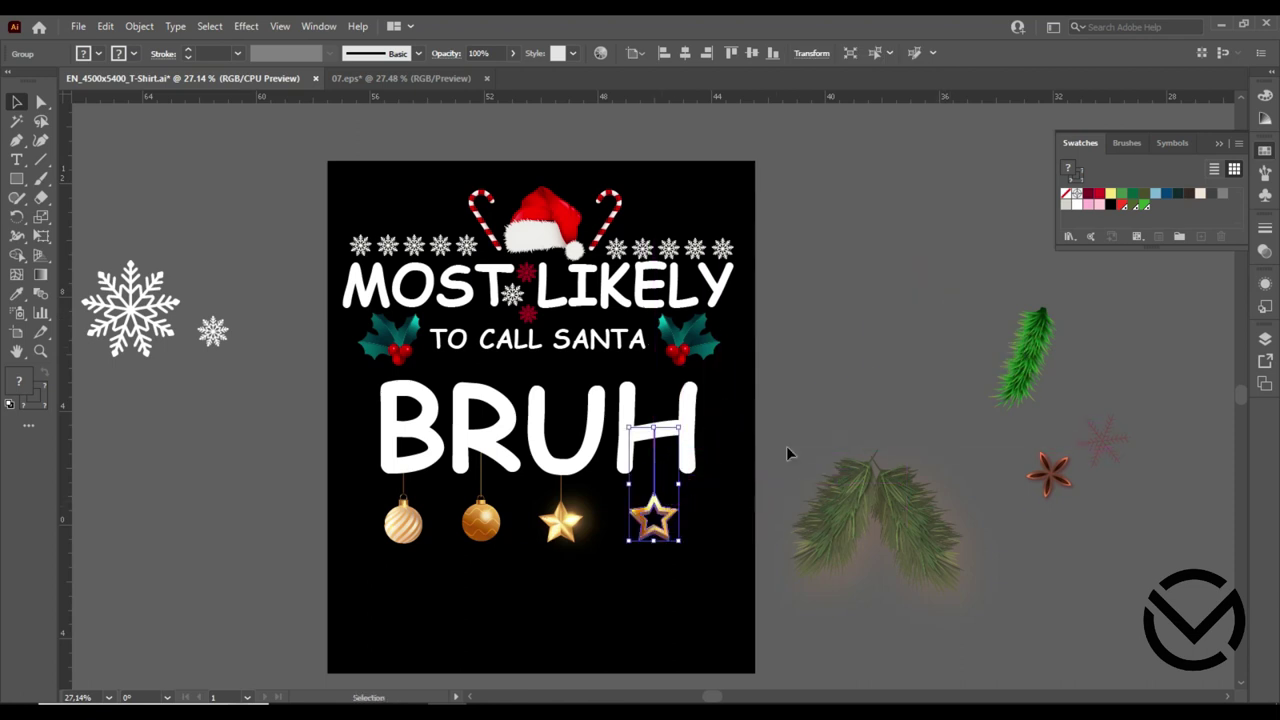
left_click(800, 428)
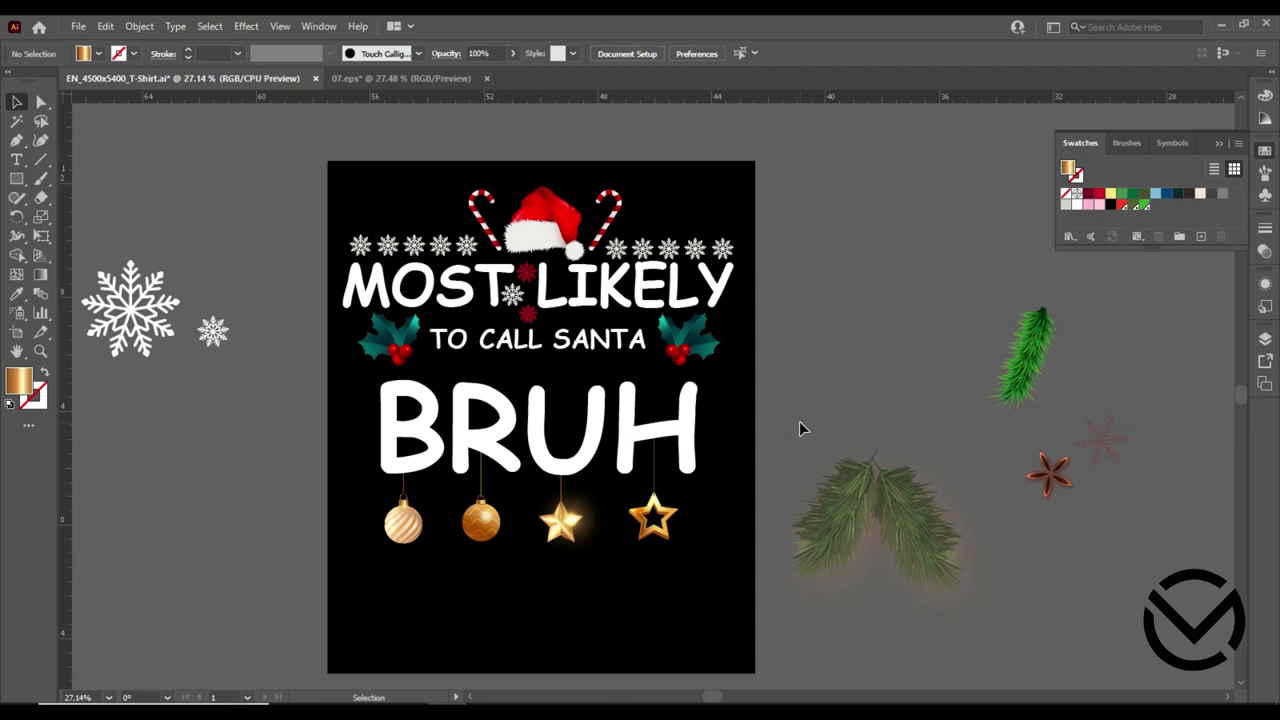
Place the pine branch right of BRUH and reflect it vertically.
left_click_drag(1030, 365, 733, 465)
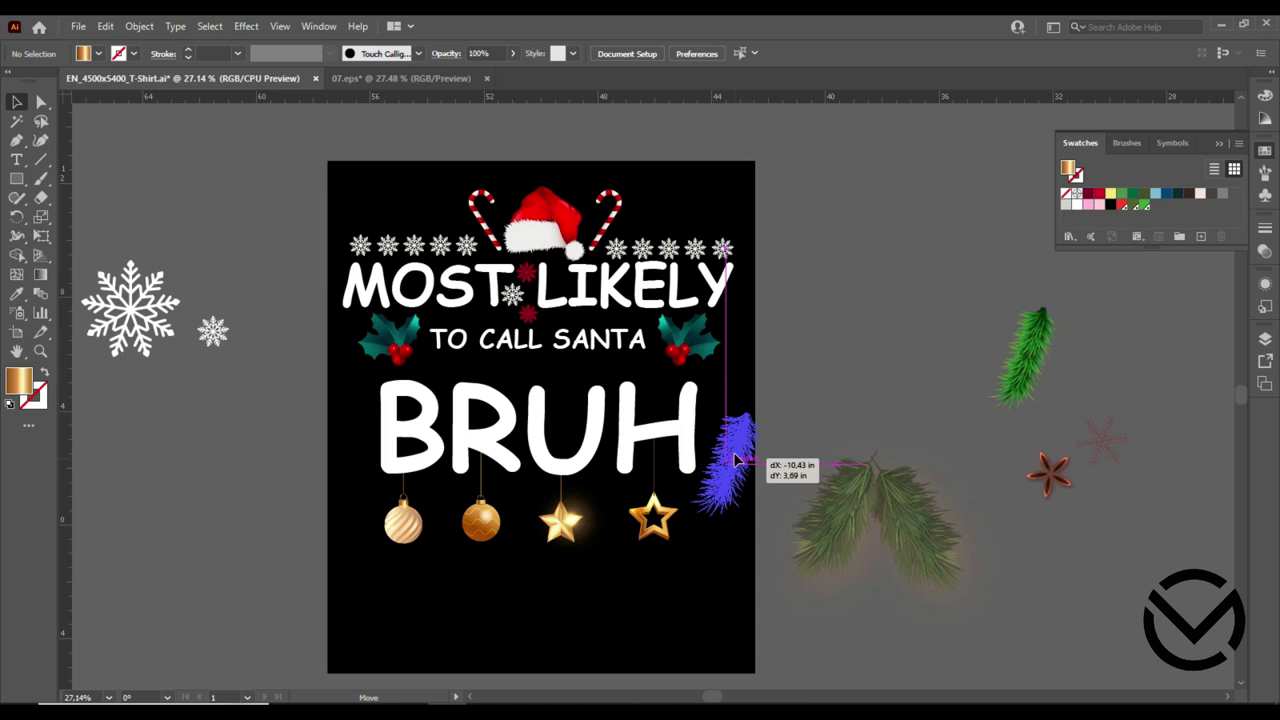
right_click(731, 443)
mouse_move(780, 337)
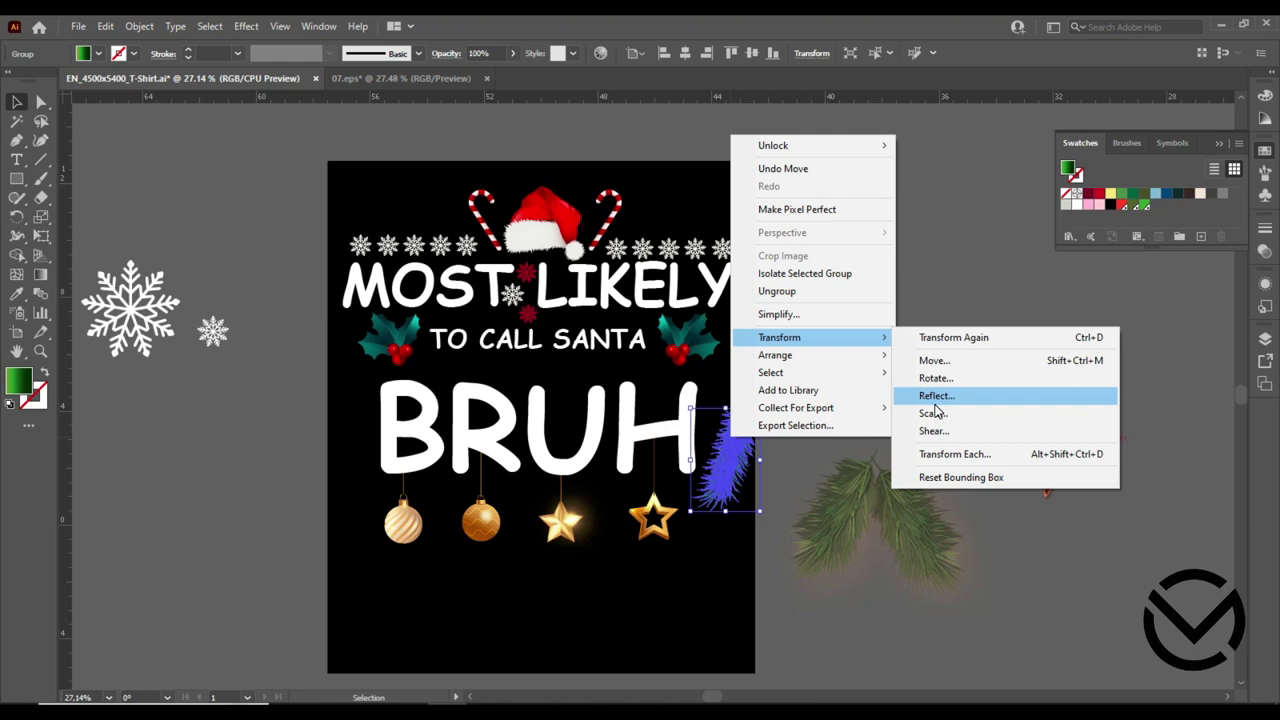
left_click(934, 398)
left_click(779, 456)
left_click(811, 383)
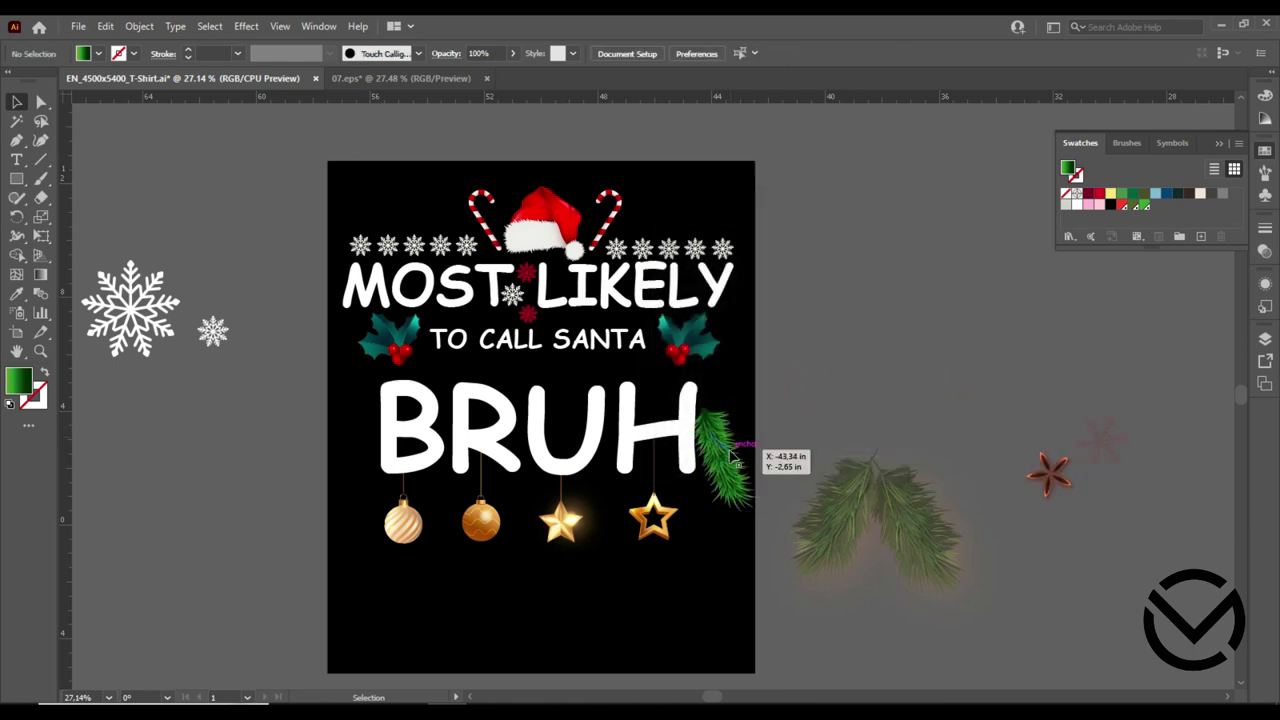
left_click_drag(735, 458, 719, 439)
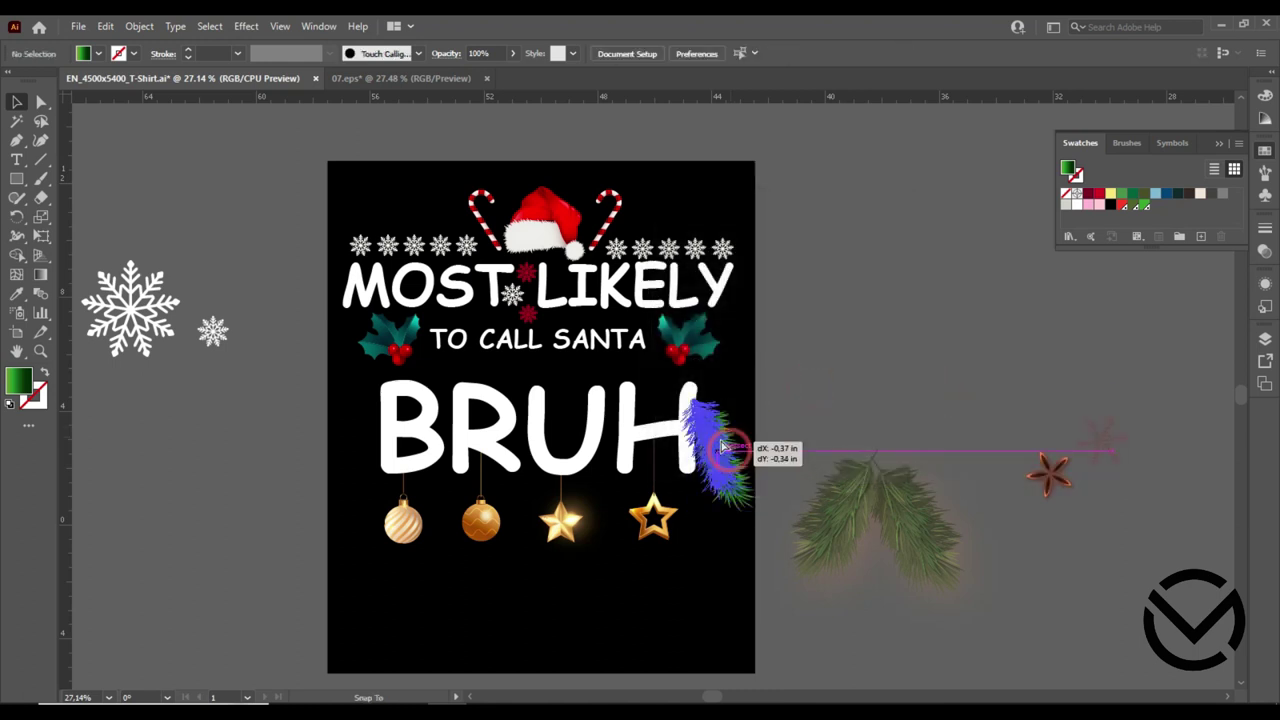
left_click(884, 386)
left_click_drag(722, 438, 716, 440)
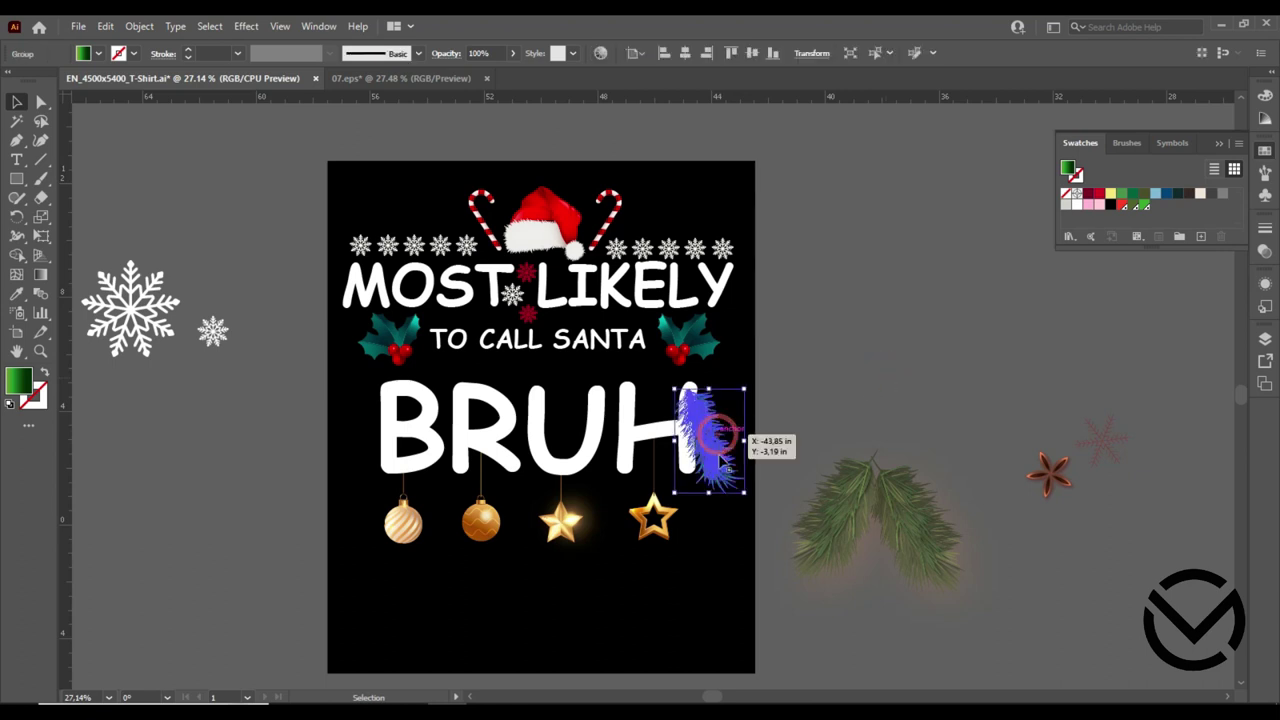
left_click(841, 379)
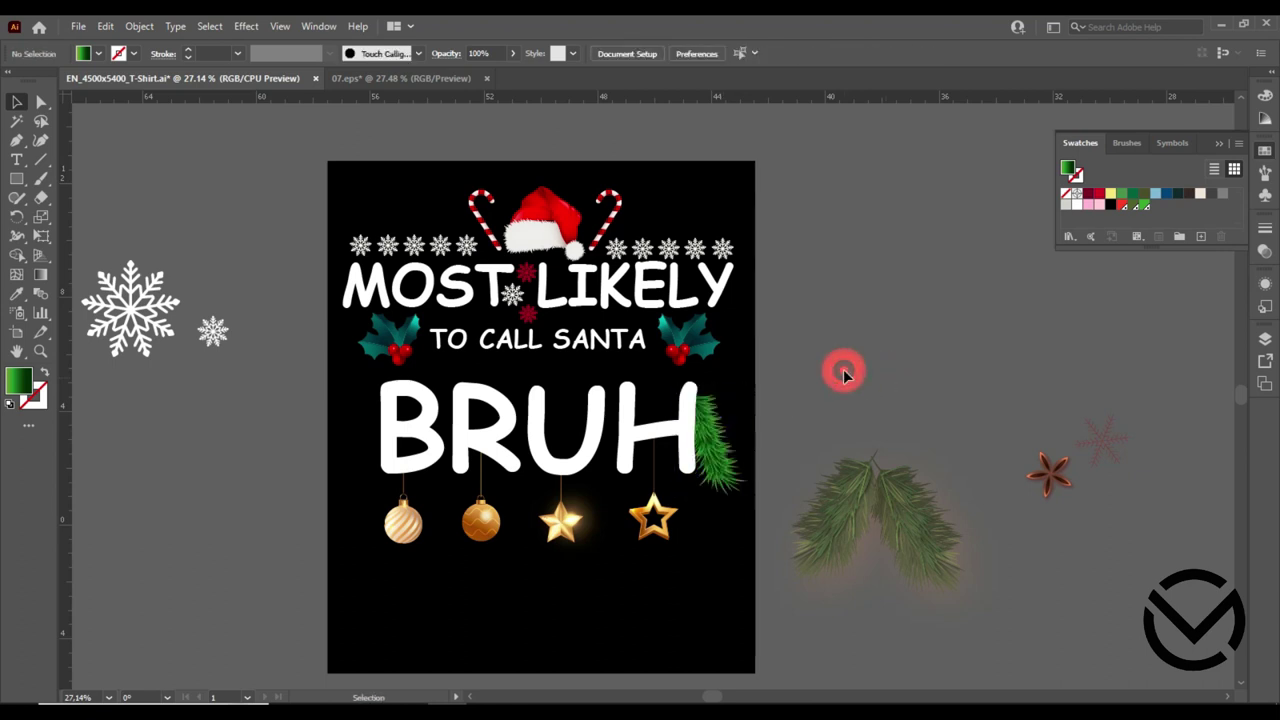
Make a vertically reflected copy of the branch and move it to BRUH's left.
right_click(727, 480)
mouse_move(772, 367)
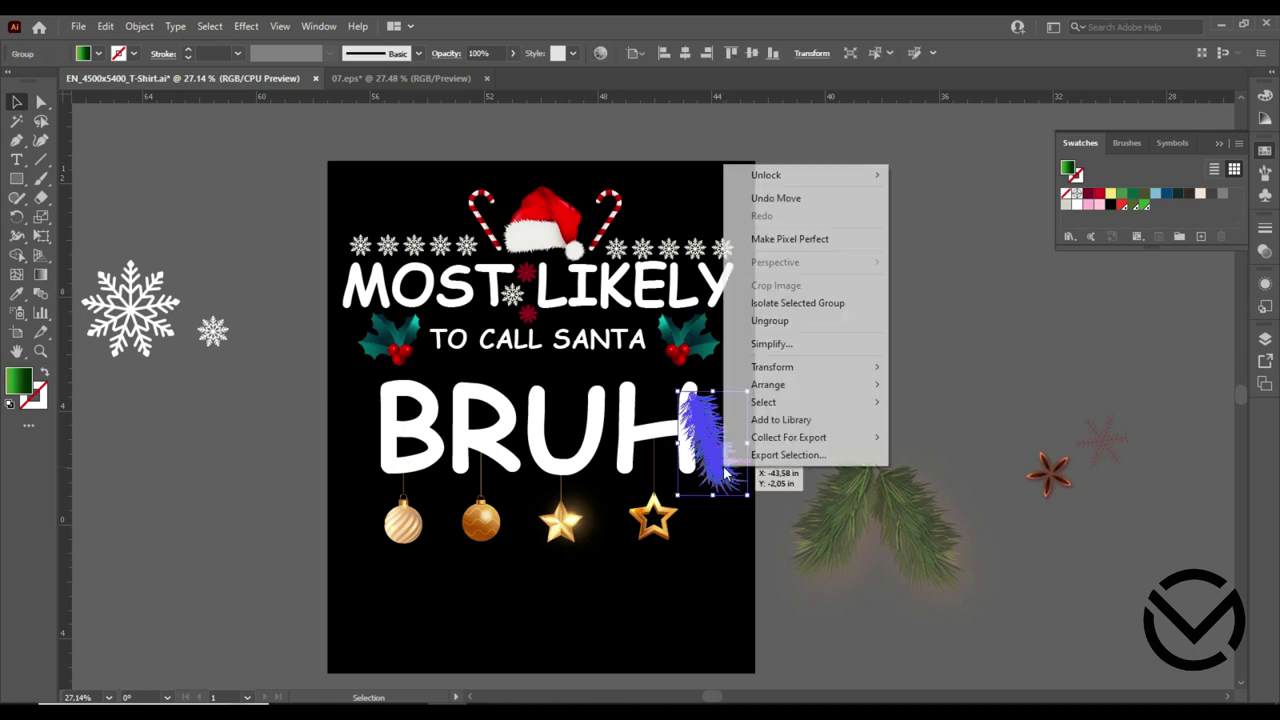
left_click(929, 425)
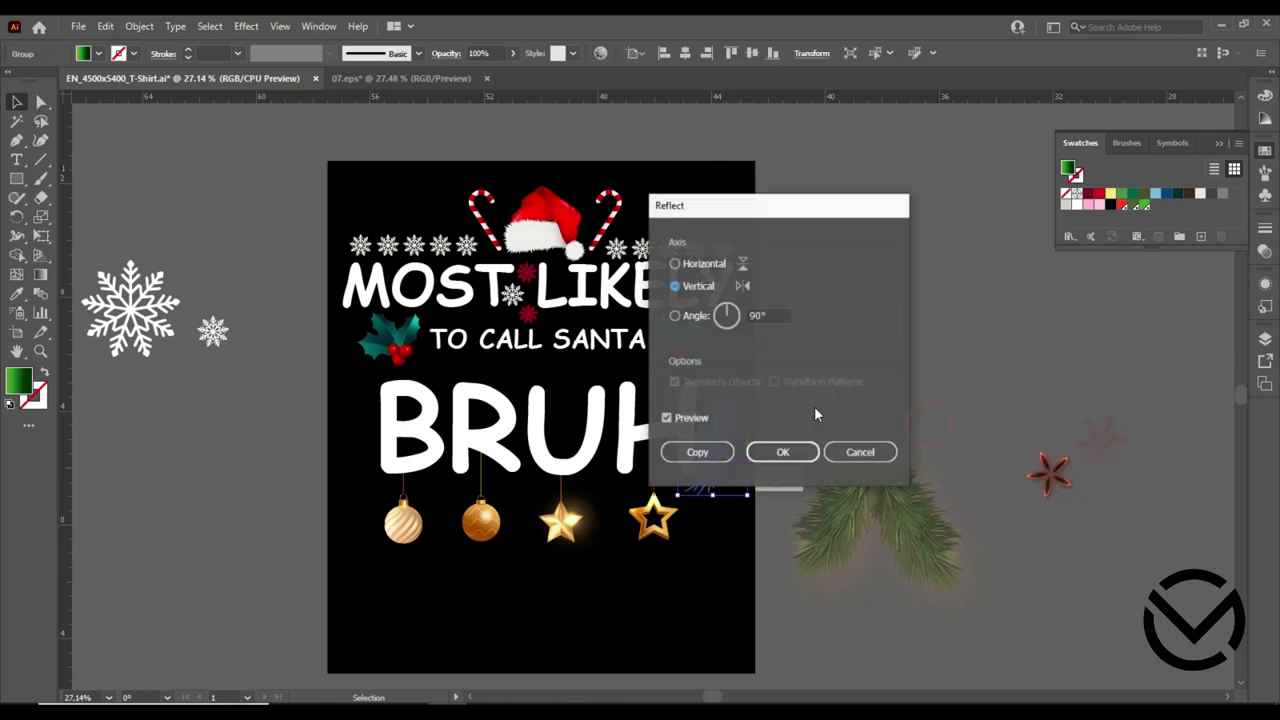
left_click(782, 452)
left_click_drag(726, 439, 381, 438)
left_click(898, 368)
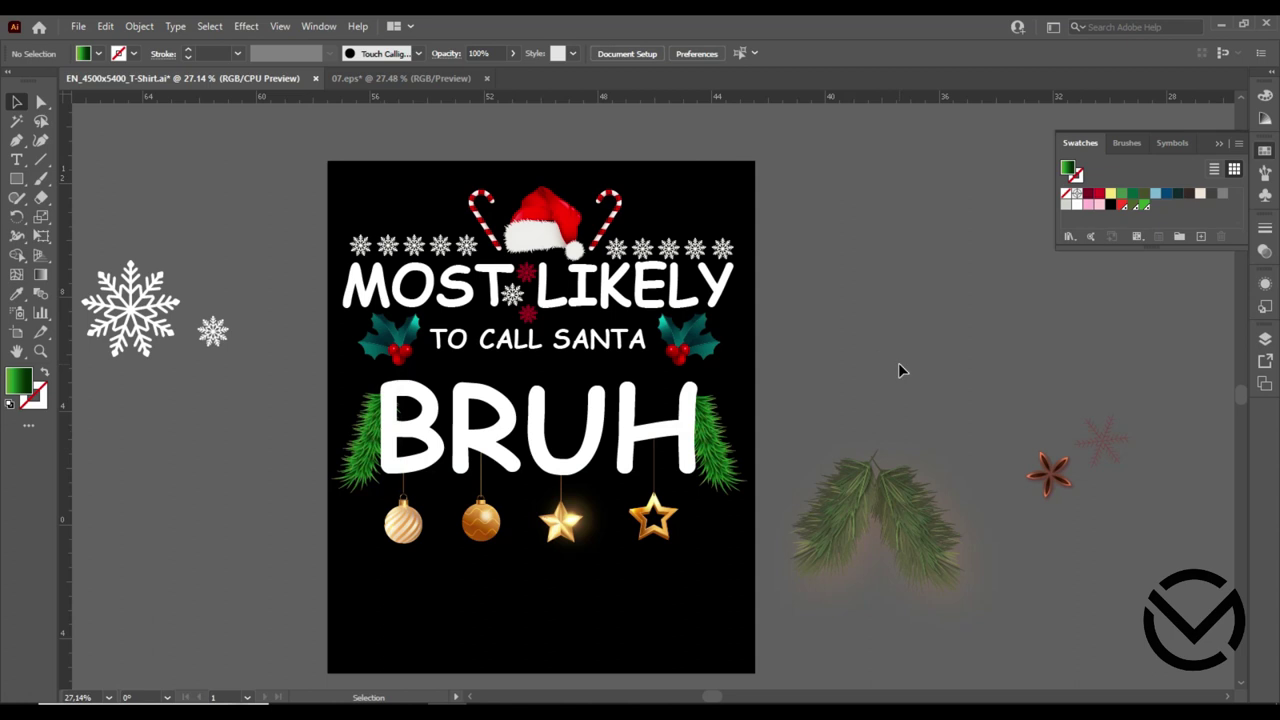
left_click(344, 478)
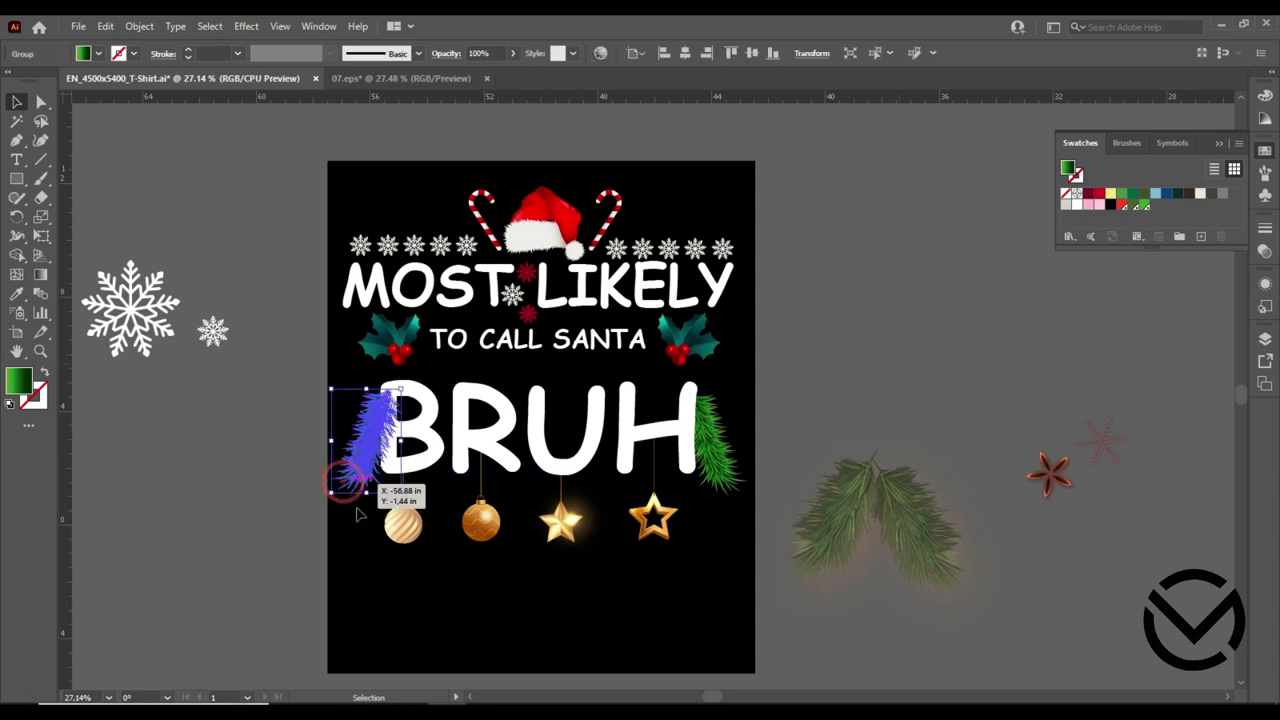
left_click(886, 298)
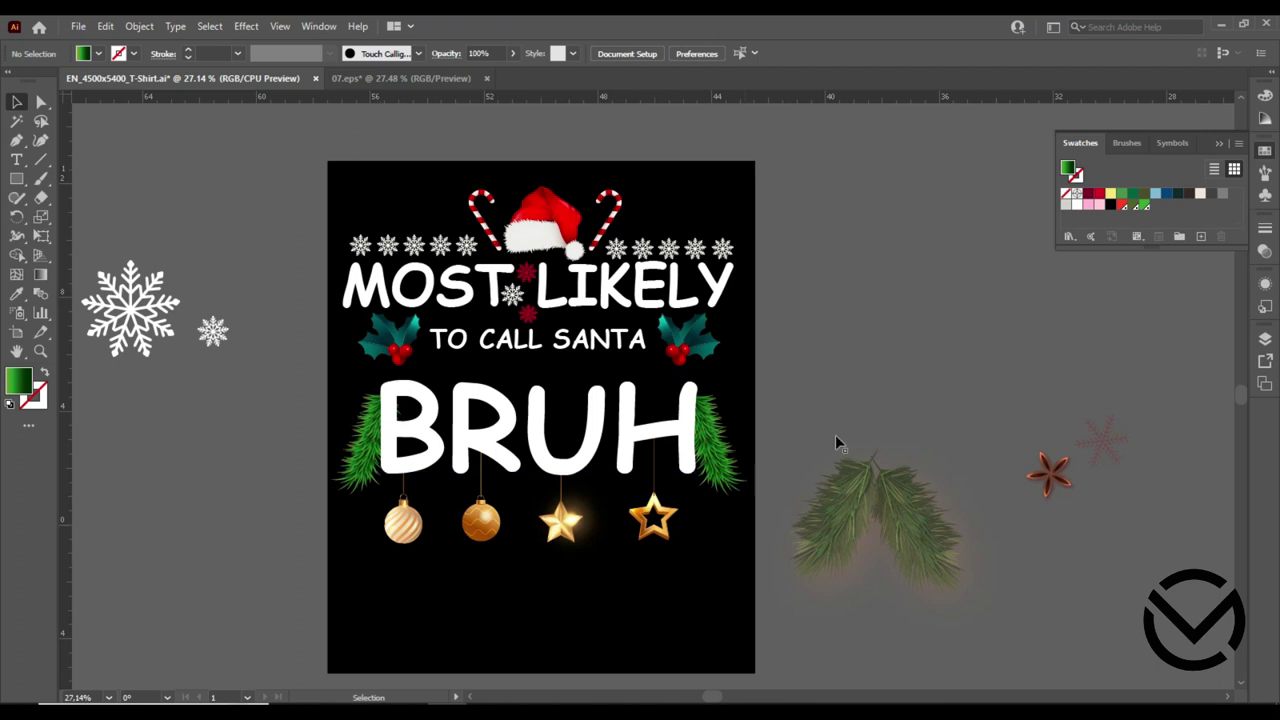
Resize the small snowflake, duplicate it, and colour the middle one red.
left_click(224, 338)
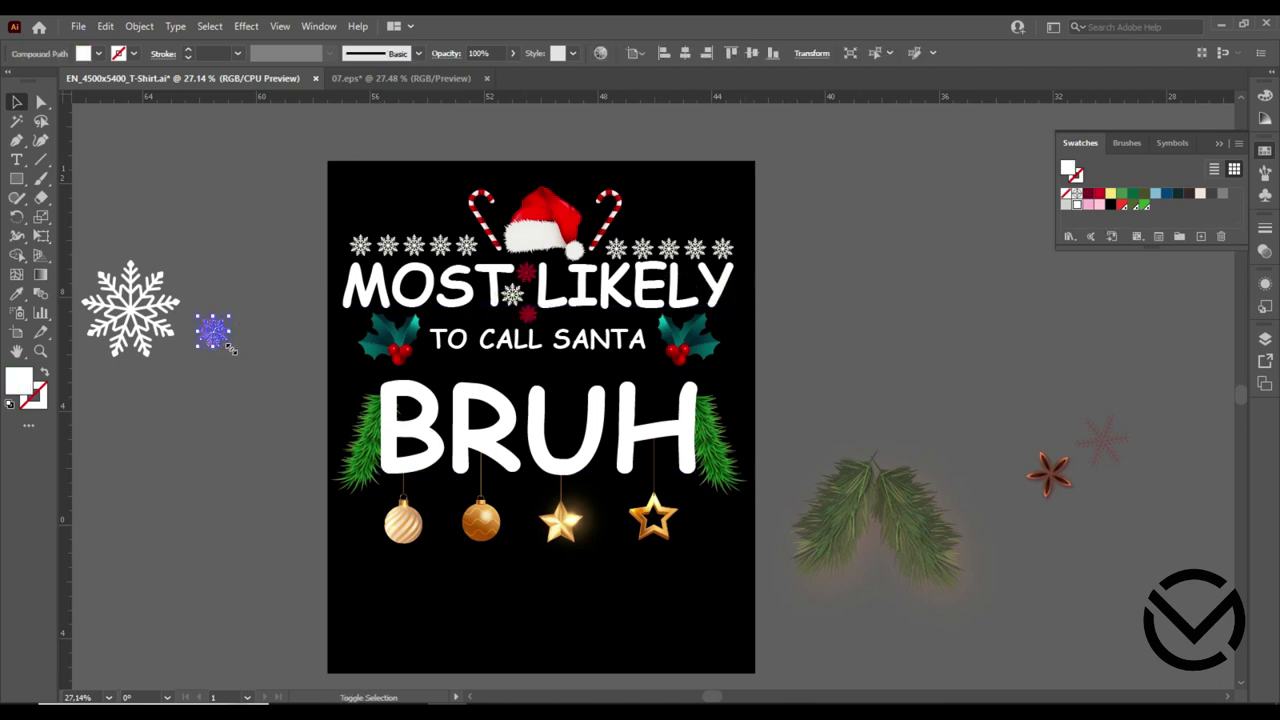
left_click_drag(229, 347, 215, 410)
left_click(229, 361)
left_click(212, 333)
left_click(236, 371)
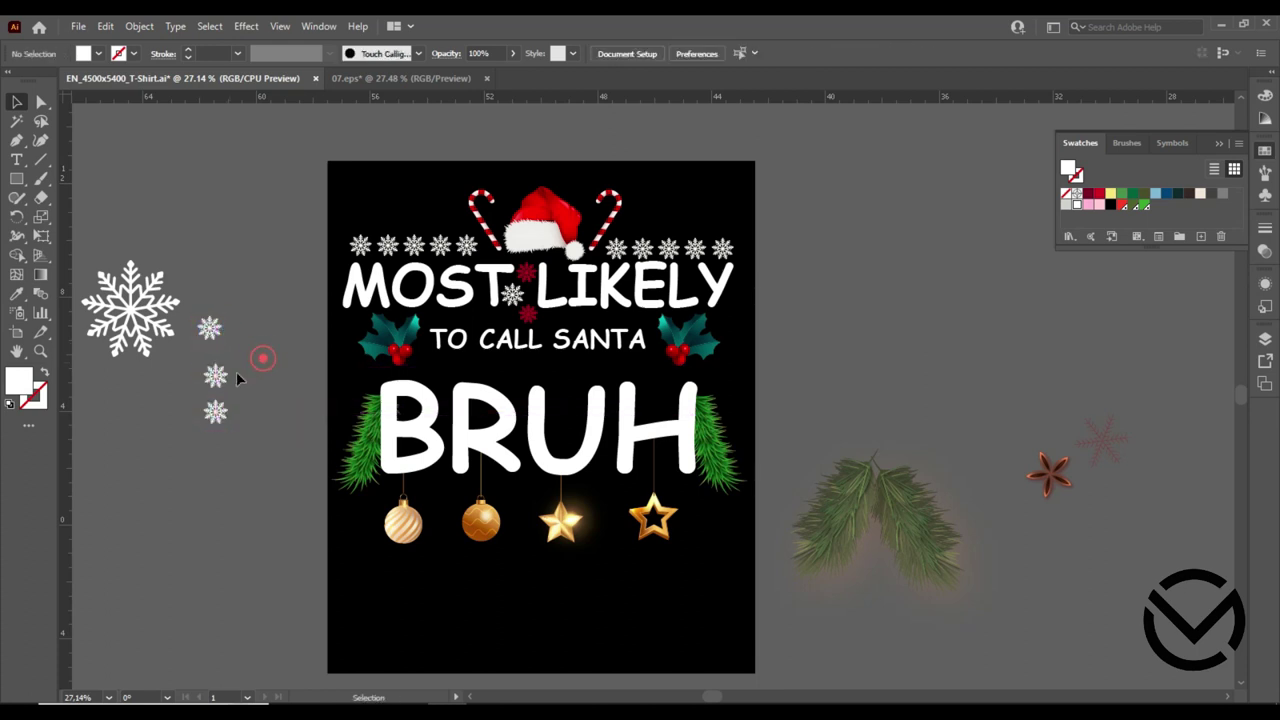
left_click(1099, 193)
left_click(269, 206)
Arrange the three snowflakes into a cluster and move it beside the left holly.
left_click_drag(205, 326, 236, 371)
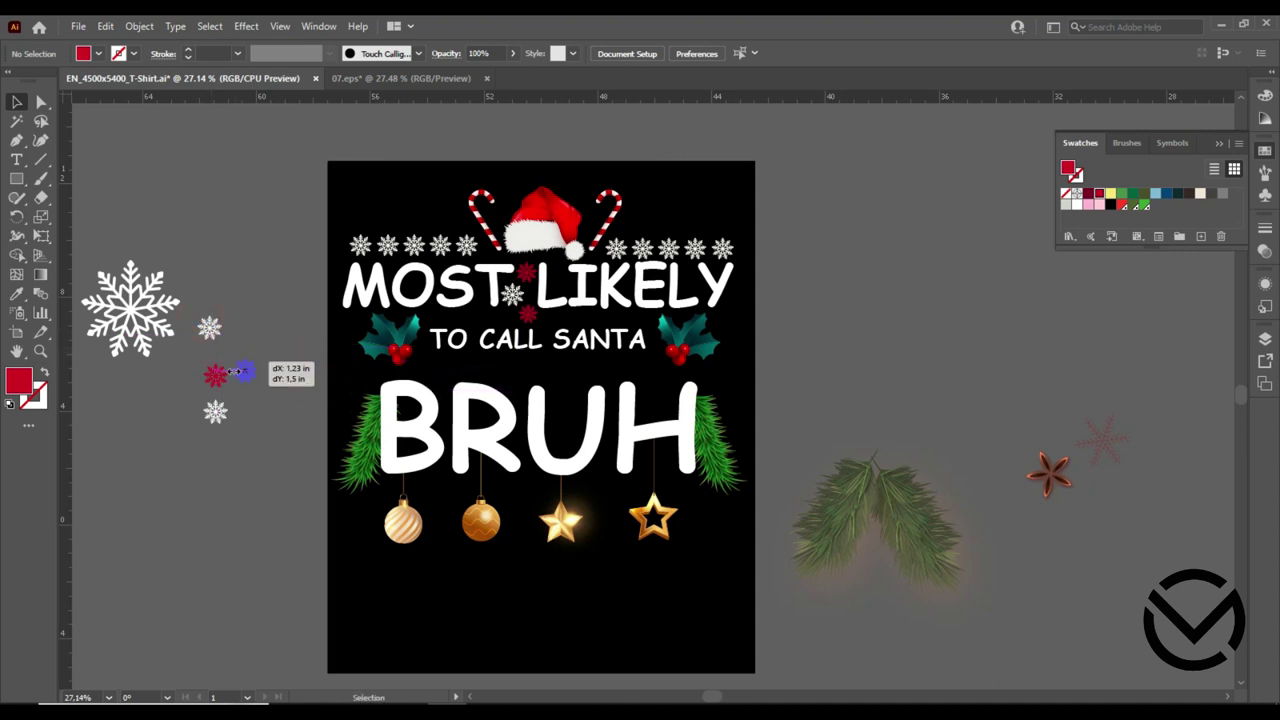
left_click_drag(236, 371, 242, 364)
left_click_drag(216, 412, 228, 405)
left_click(266, 338)
mouse_move(195, 342)
left_mouse_down()
mouse_move(251, 452)
mouse_move(247, 406)
left_mouse_up()
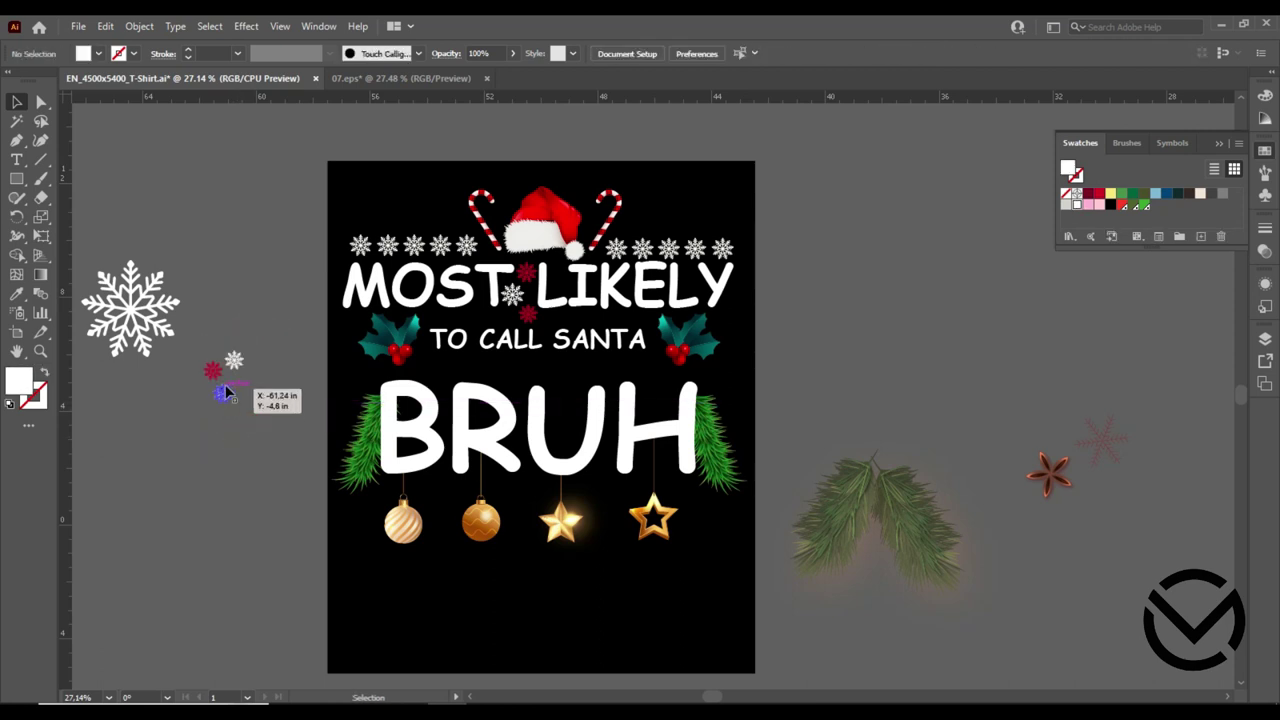
mouse_move(224, 396)
left_mouse_down()
mouse_move(360, 383)
mouse_move(338, 364)
left_mouse_up()
left_click(262, 390)
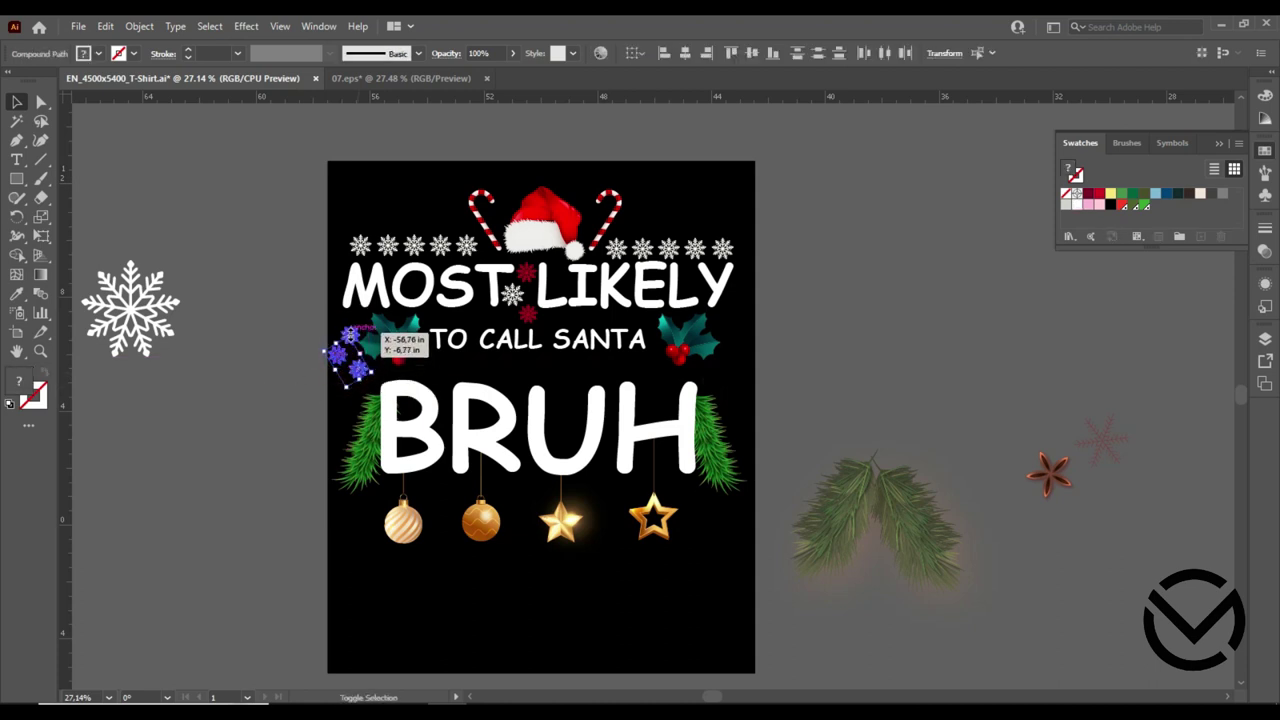
mouse_move(338, 364)
left_mouse_down()
mouse_move(352, 334)
mouse_move(347, 385)
mouse_move(328, 381)
mouse_move(340, 362)
left_mouse_up()
Reflect a vertical copy of the snowflake cluster and place it beside the right holly sprig.
right_click(339, 358)
mouse_move(386, 524)
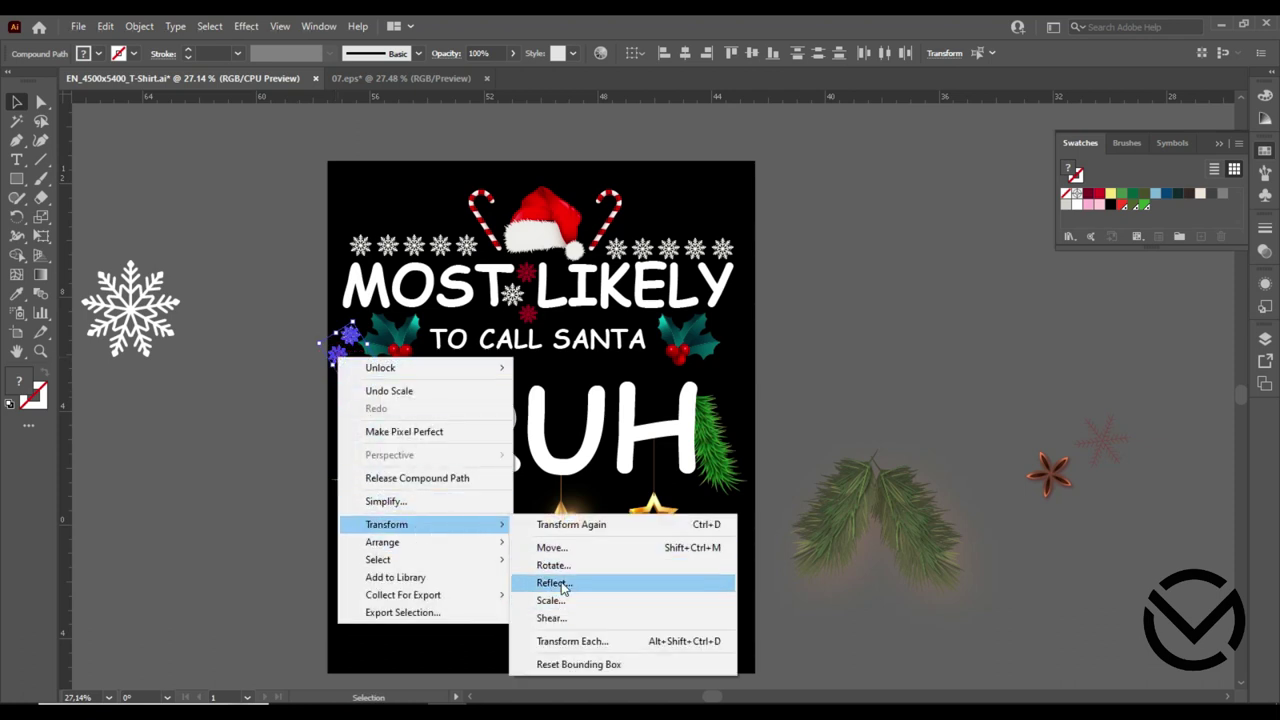
left_click(558, 583)
left_click(697, 452)
left_click_drag(345, 358, 742, 362)
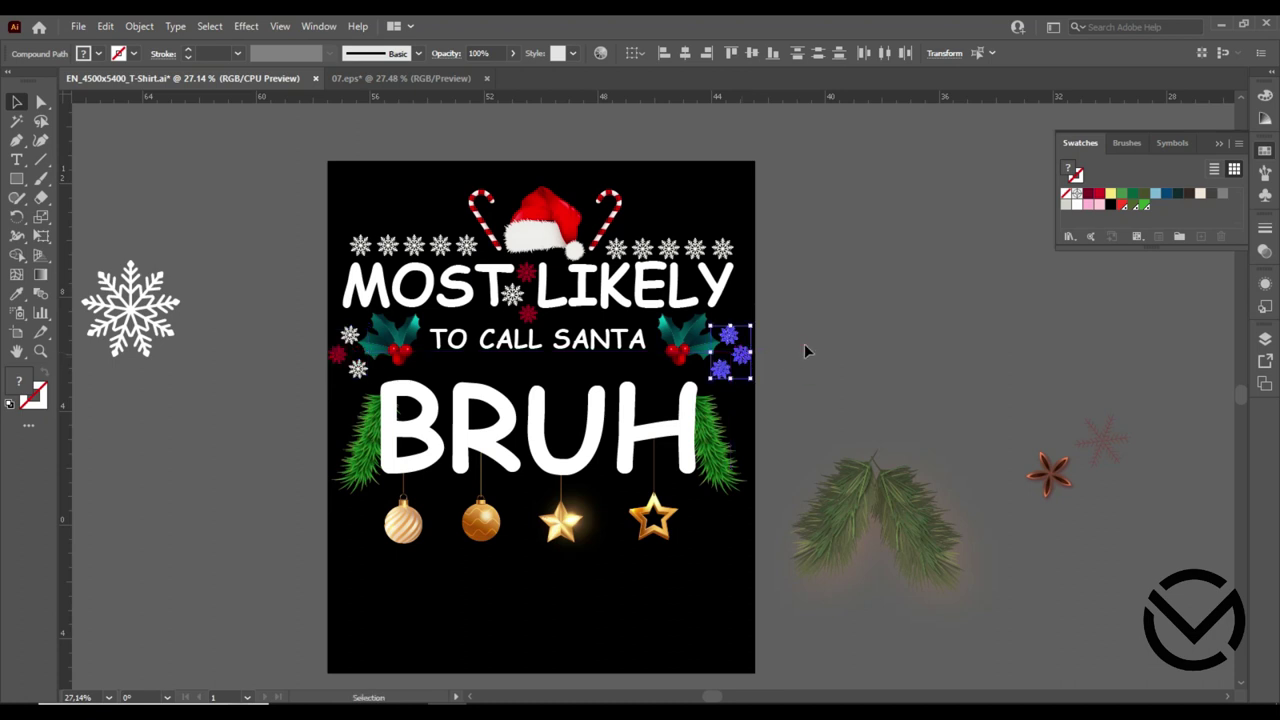
left_click(805, 349)
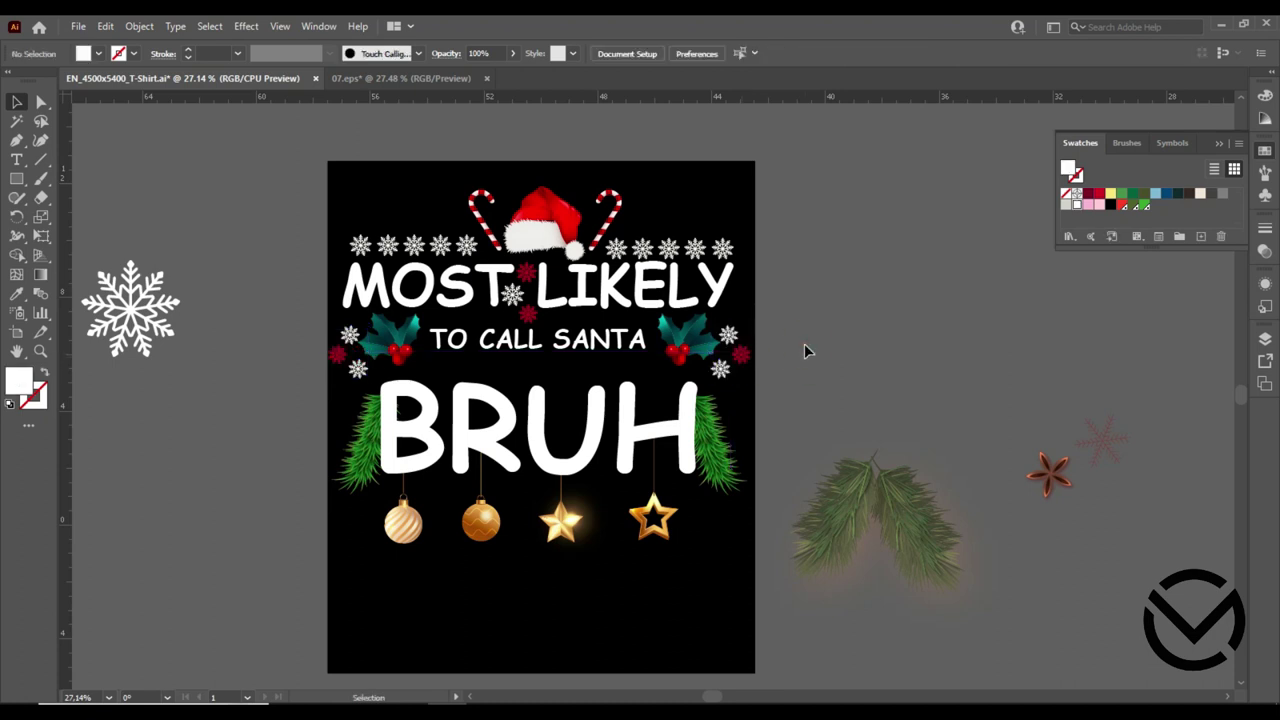
left_click(742, 355)
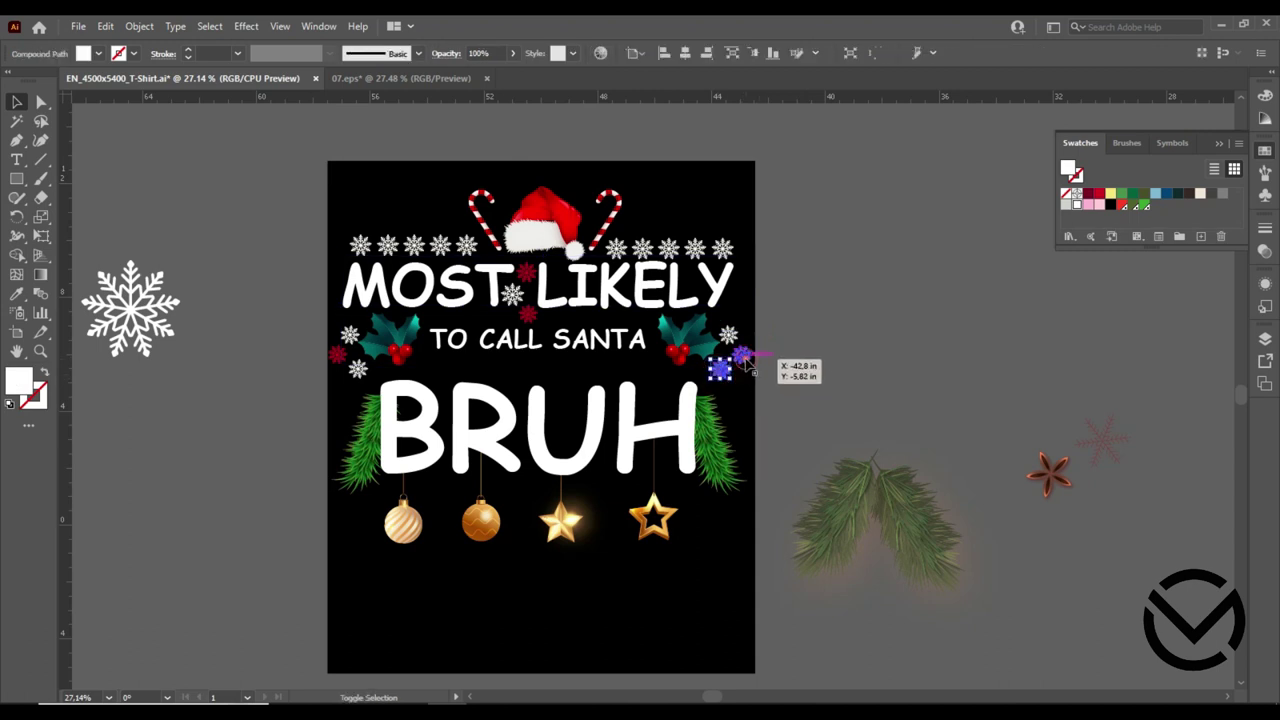
left_click(741, 355, "shift")
left_click(733, 335, "shift")
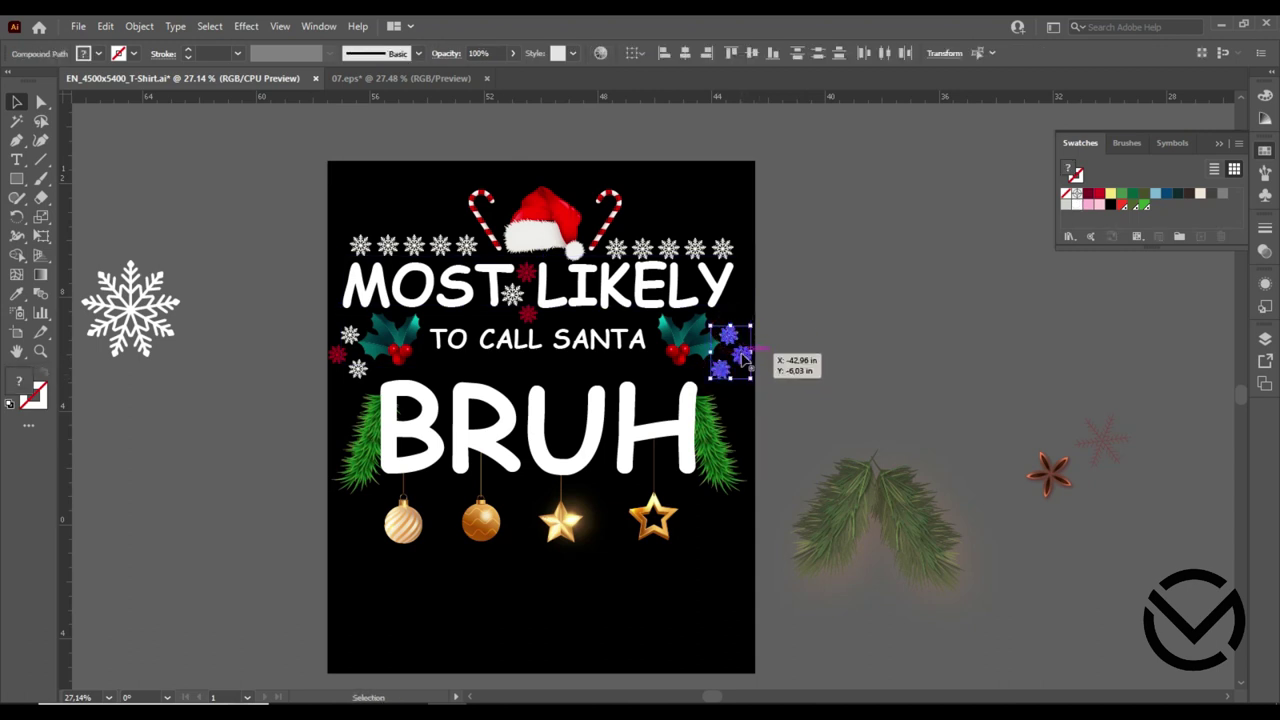
left_click(800, 358)
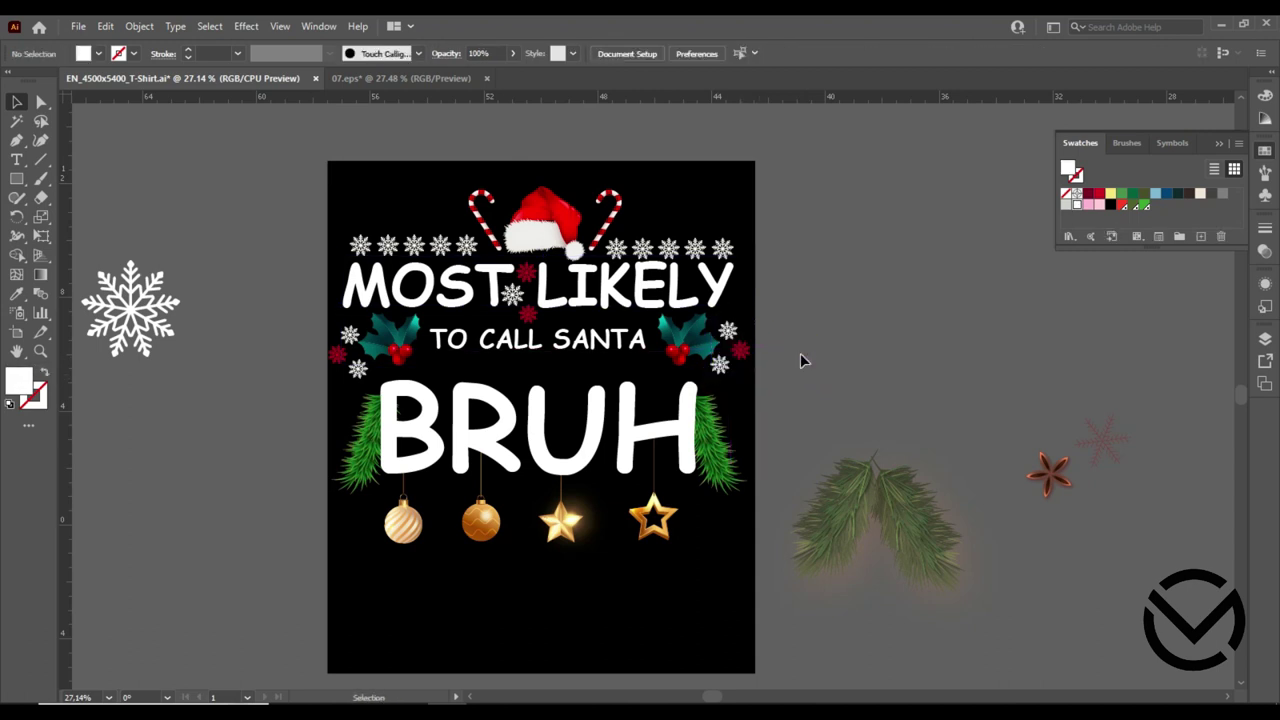
left_click(358, 370)
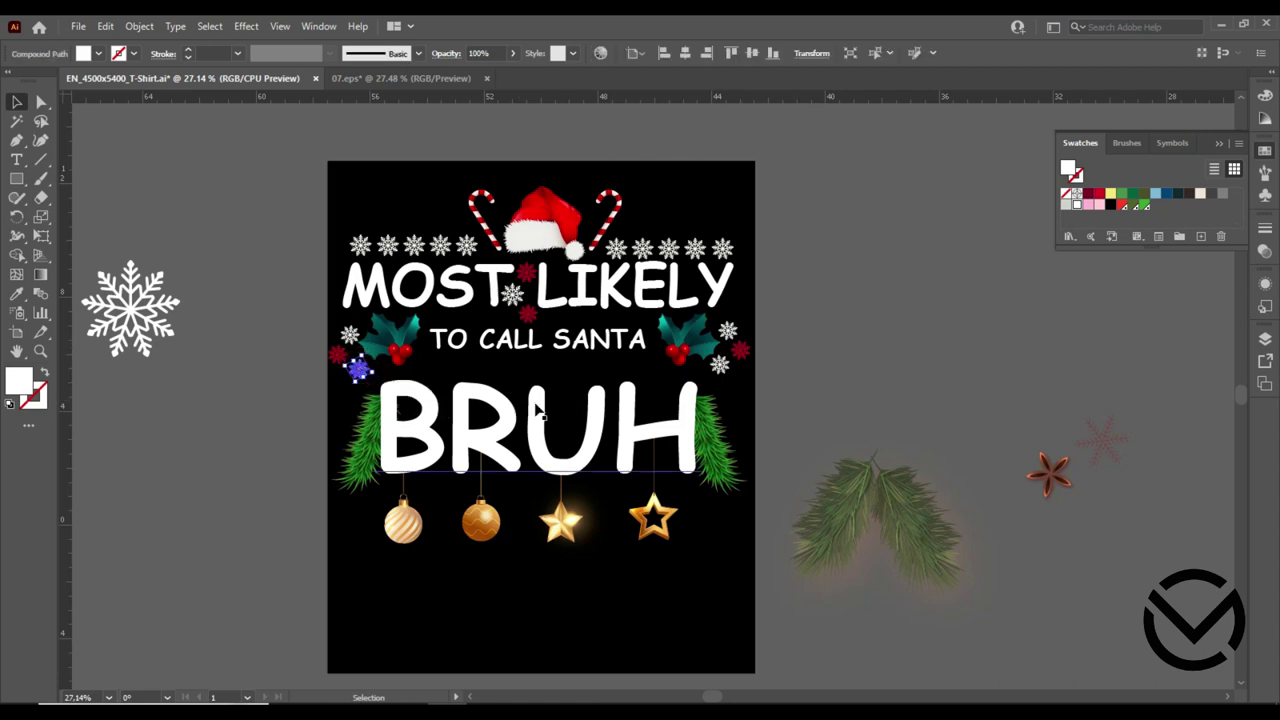
Enlarge the TO CALL SANTA text slightly and move it a bit upward.
left_click(338, 354)
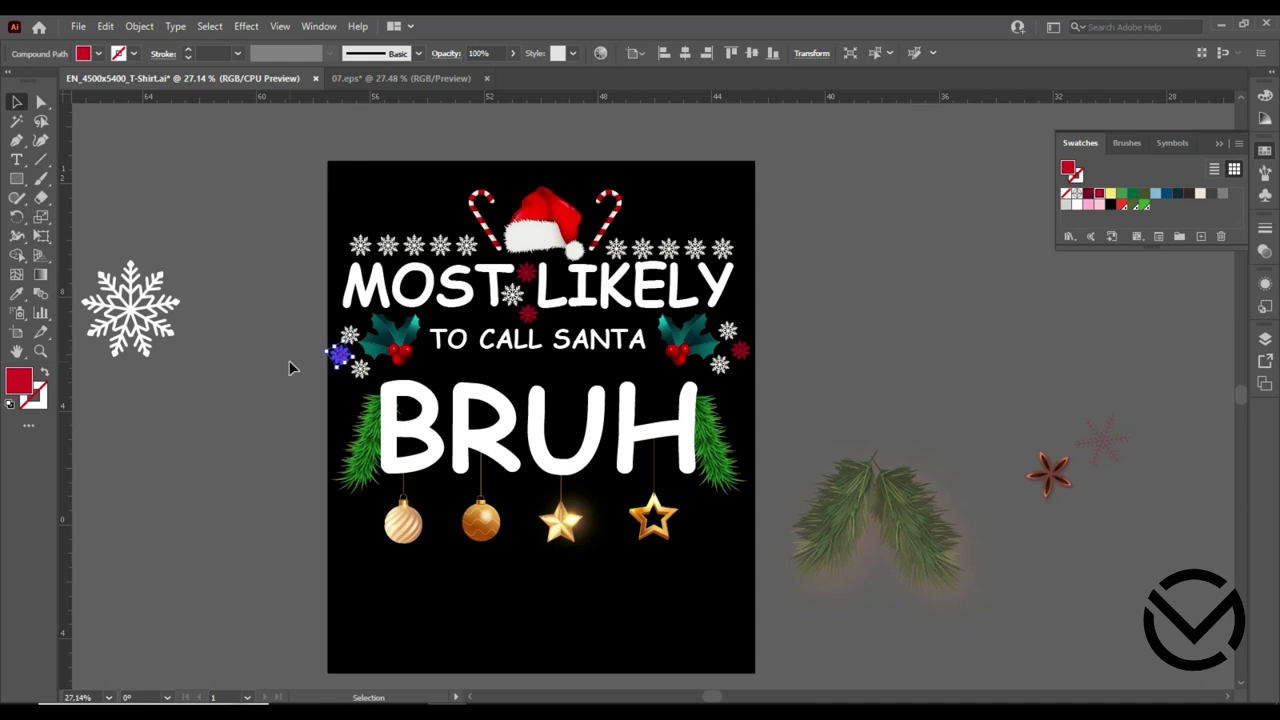
left_click(291, 362)
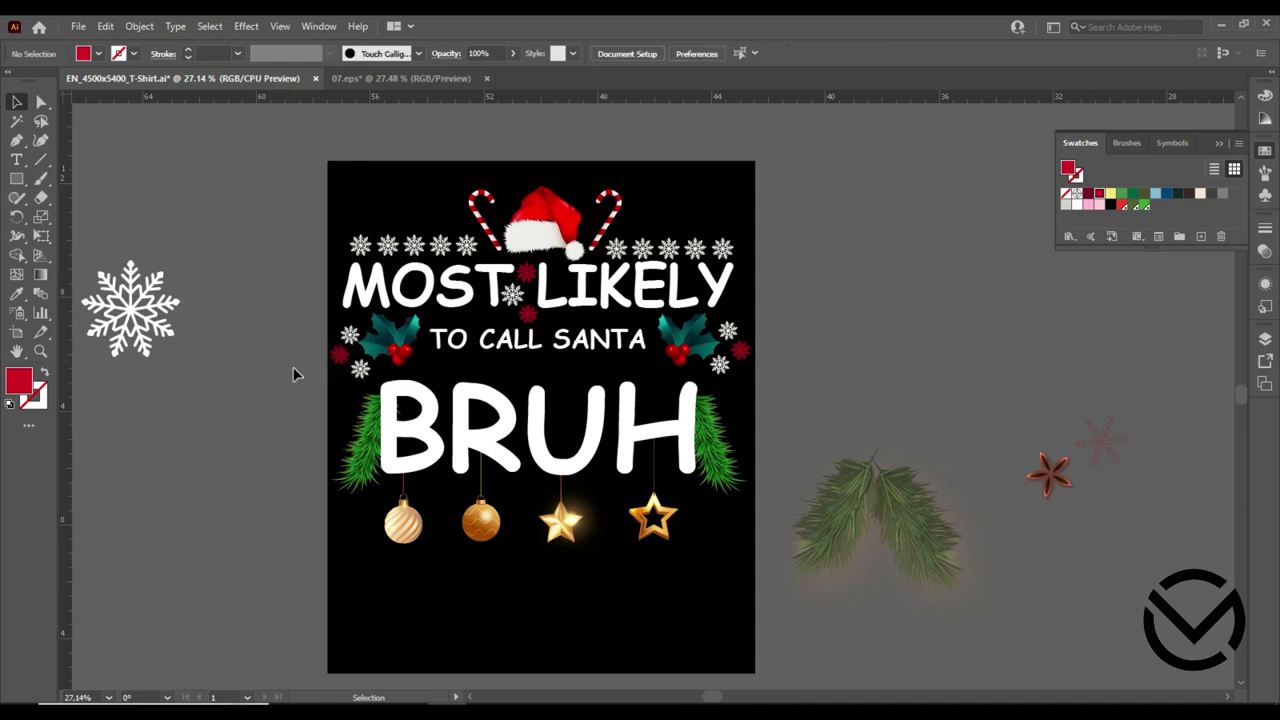
left_click(530, 345)
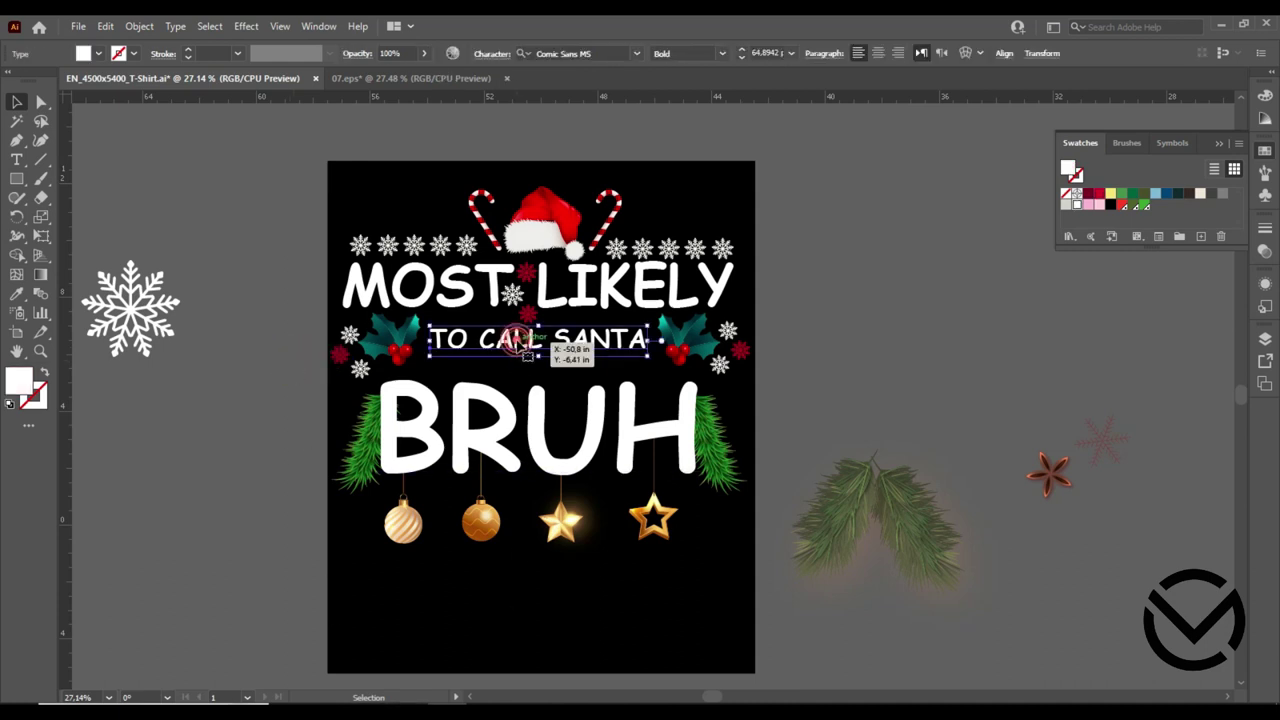
left_click_drag(647, 360, 659, 380)
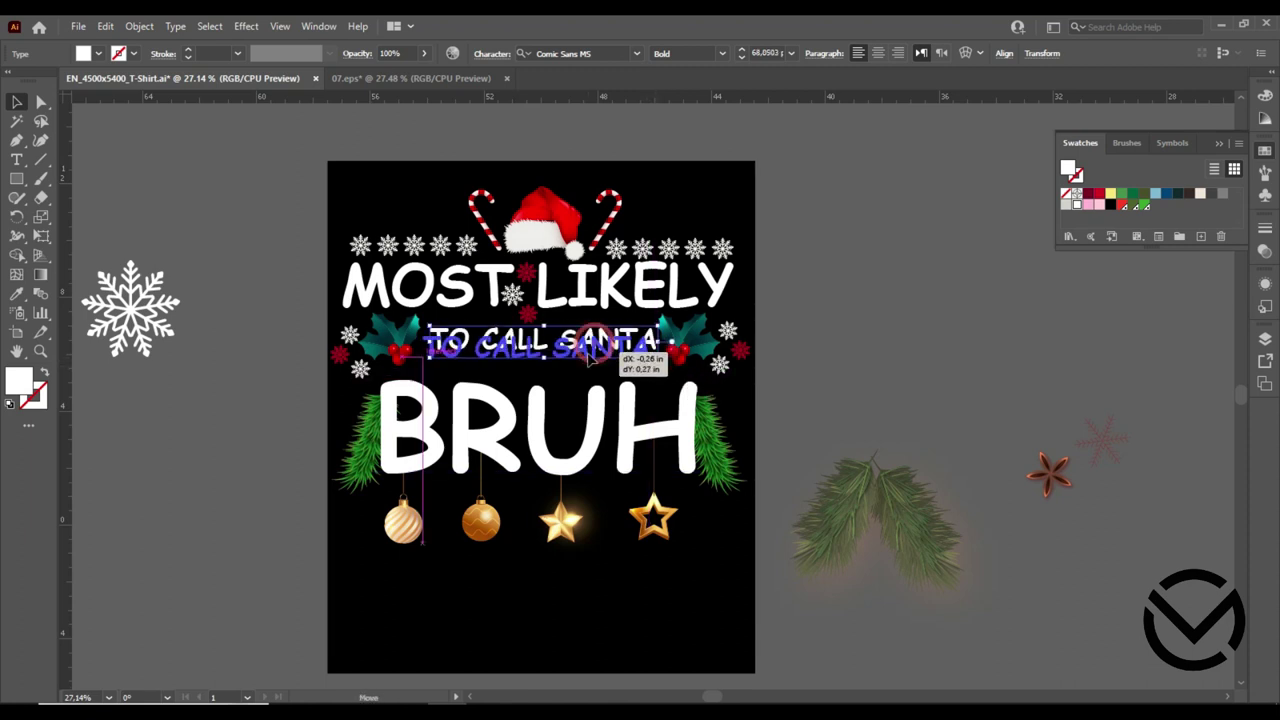
left_click_drag(659, 380, 652, 369)
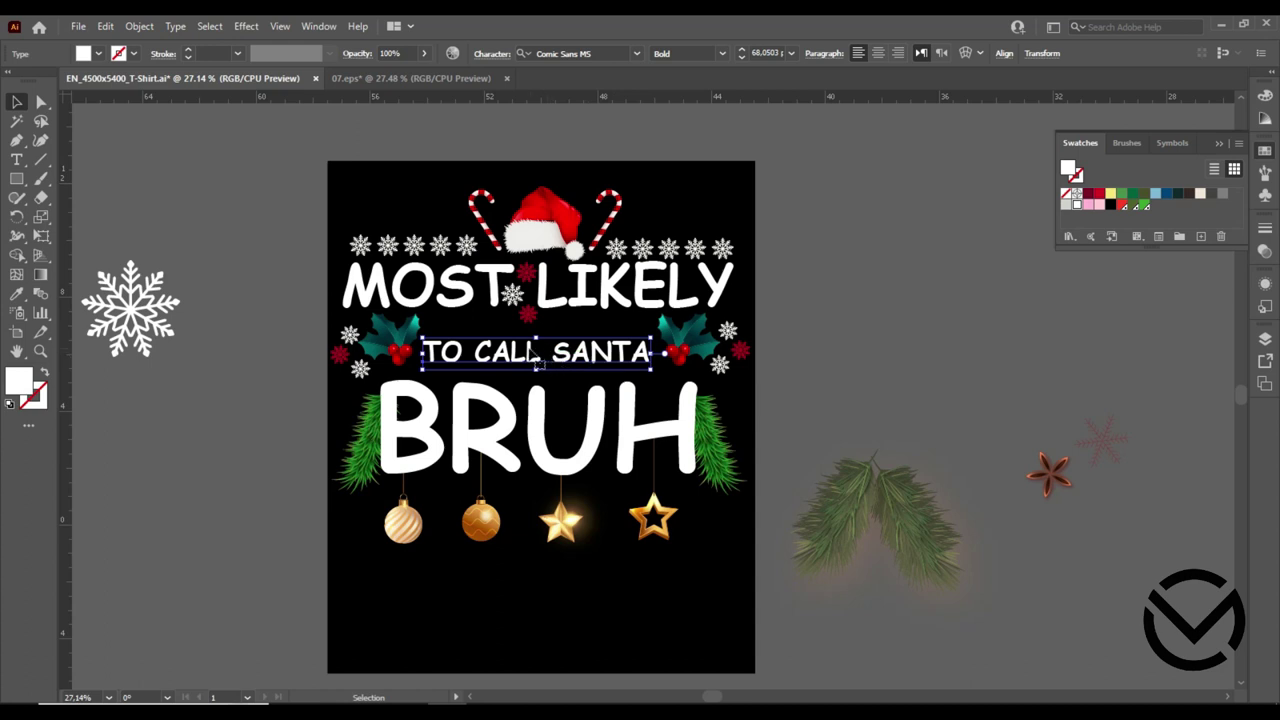
left_click(540, 600)
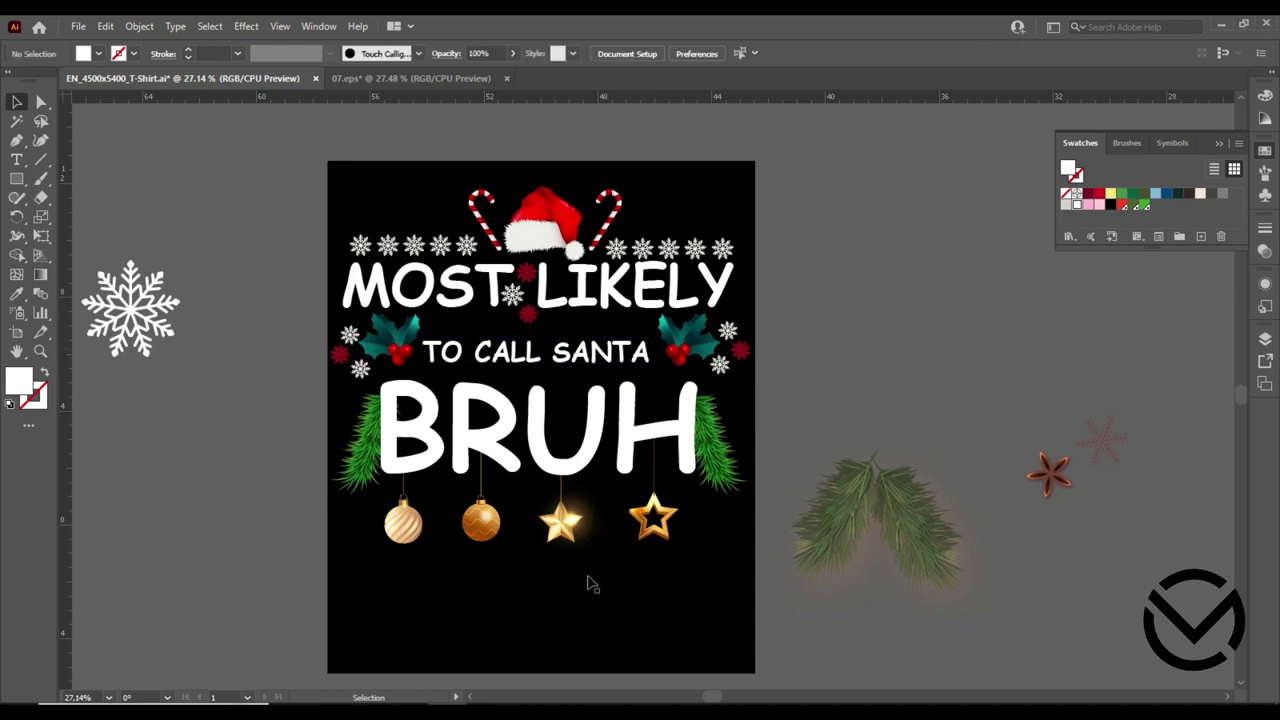
left_click_drag(558, 352, 578, 340)
left_click(531, 591)
Marquee-select BRUH with its branches and ornaments and nudge it up twice with Shift+Up.
left_click_drag(274, 571, 787, 456)
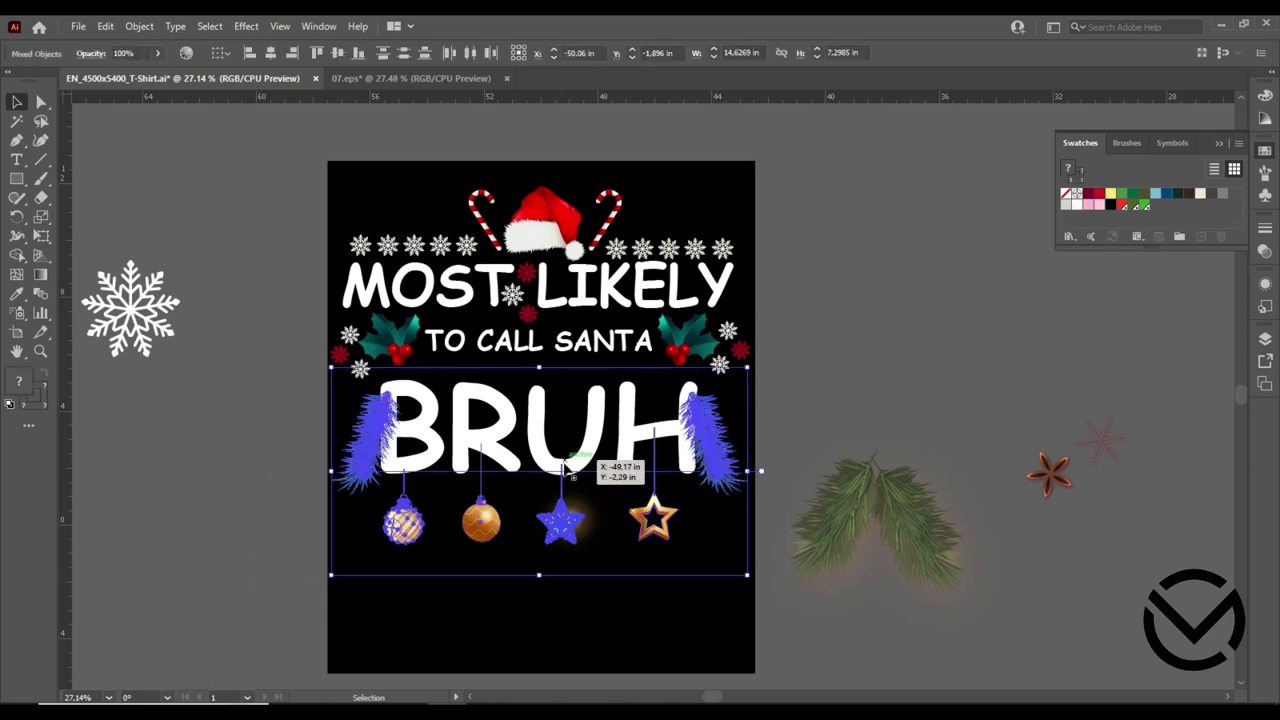
key("shift+Up")
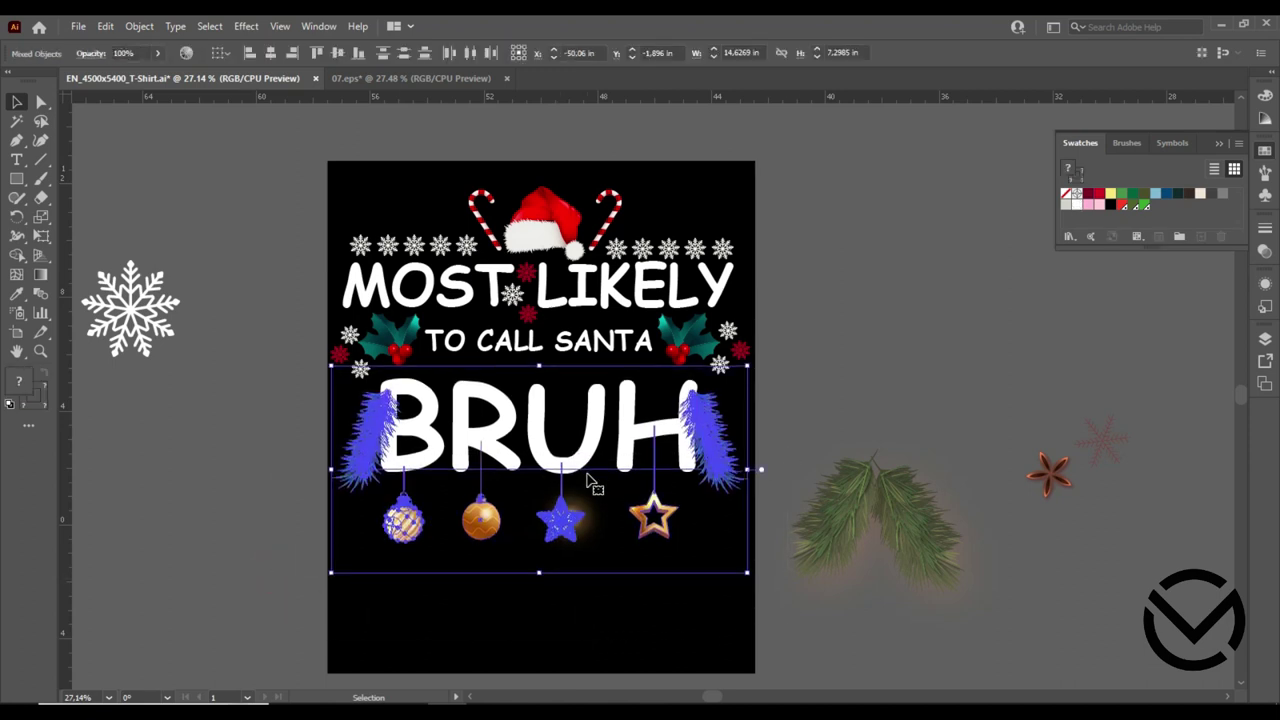
key("shift+Up")
key("shift+Up")
key("shift+Up")
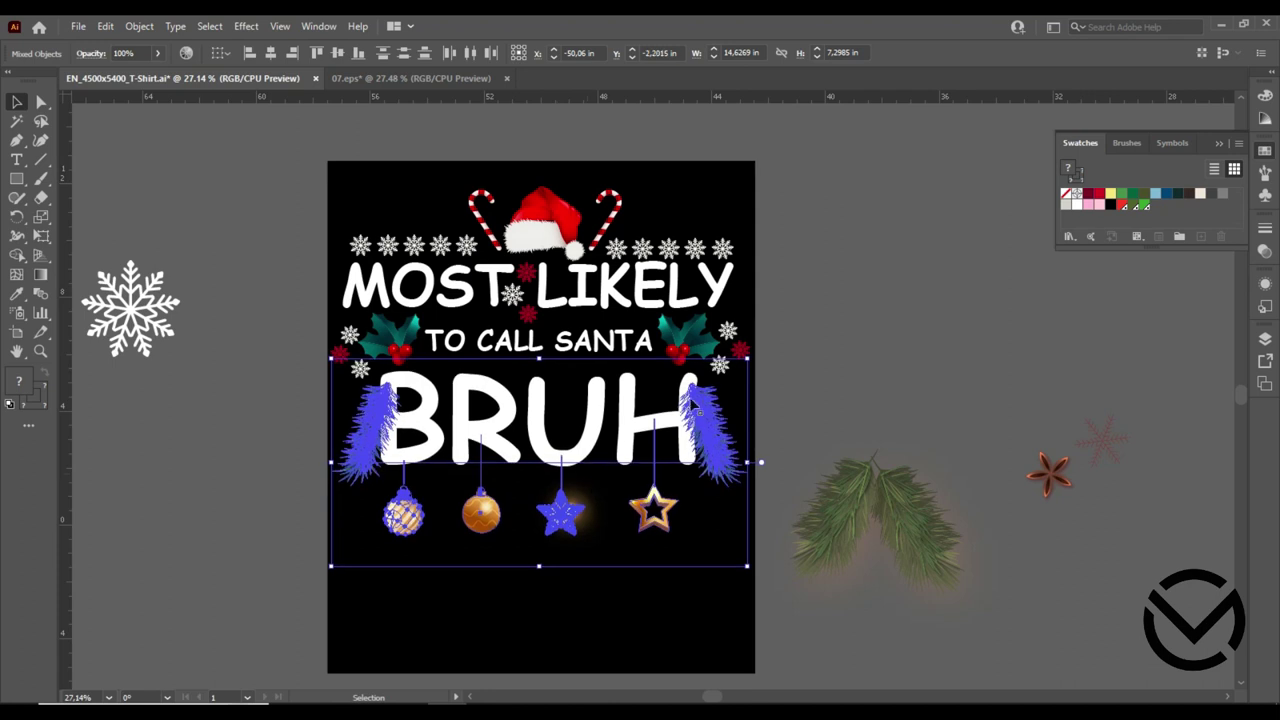
left_click(840, 325)
key("t")
left_click(481, 342)
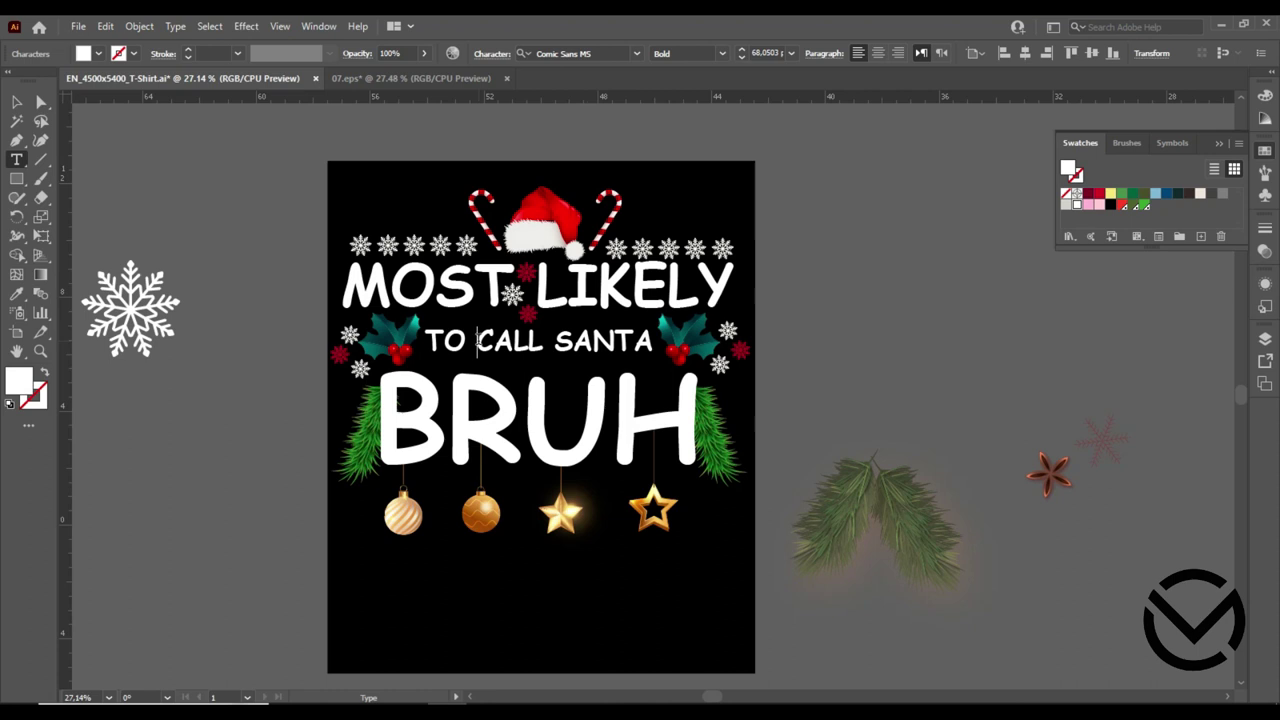
Remove the extra space before CALL and tighten TO CALL SANTA's tracking to -23.
key("BackSpace")
left_click(16, 101)
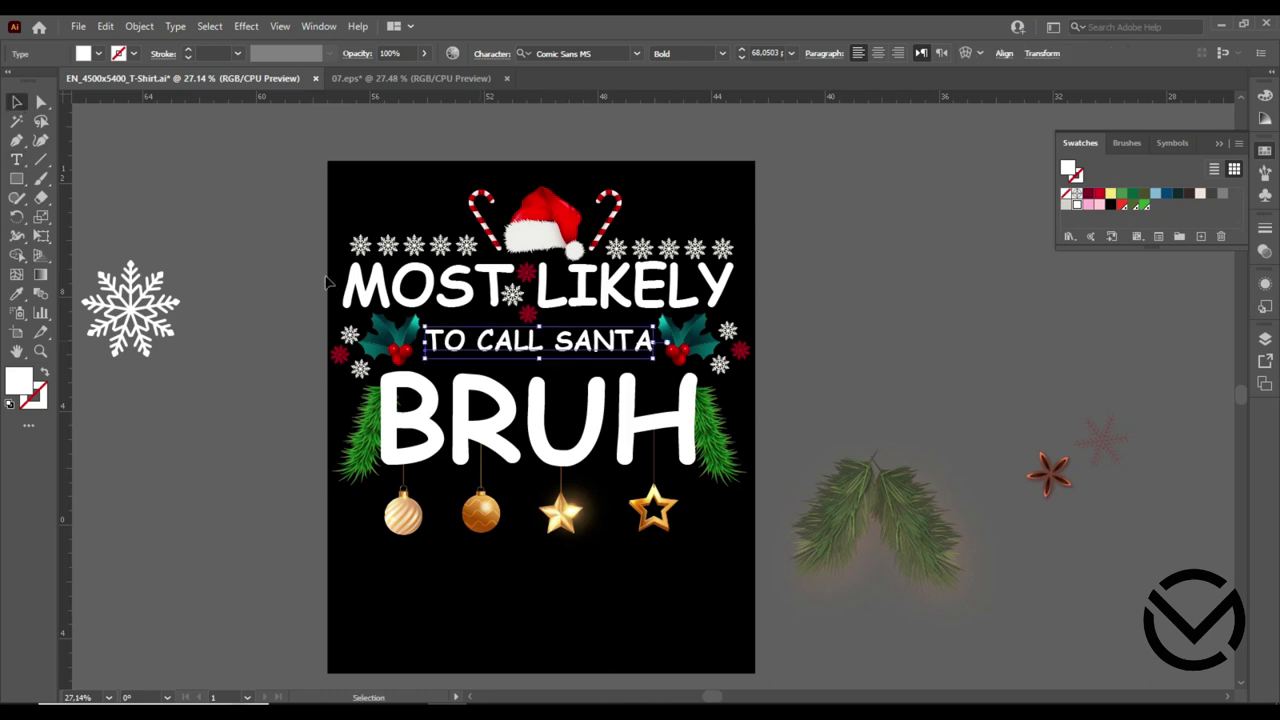
left_click(492, 54)
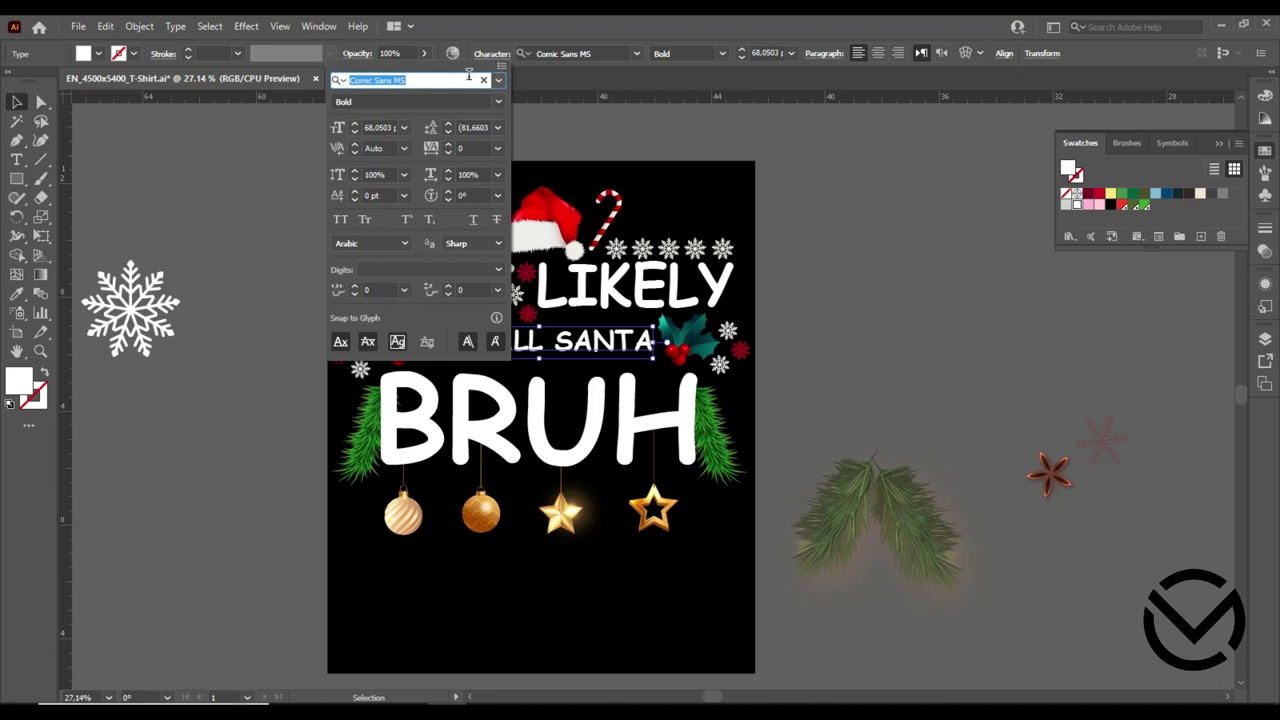
left_click(449, 151)
left_click(449, 148)
left_click(449, 148)
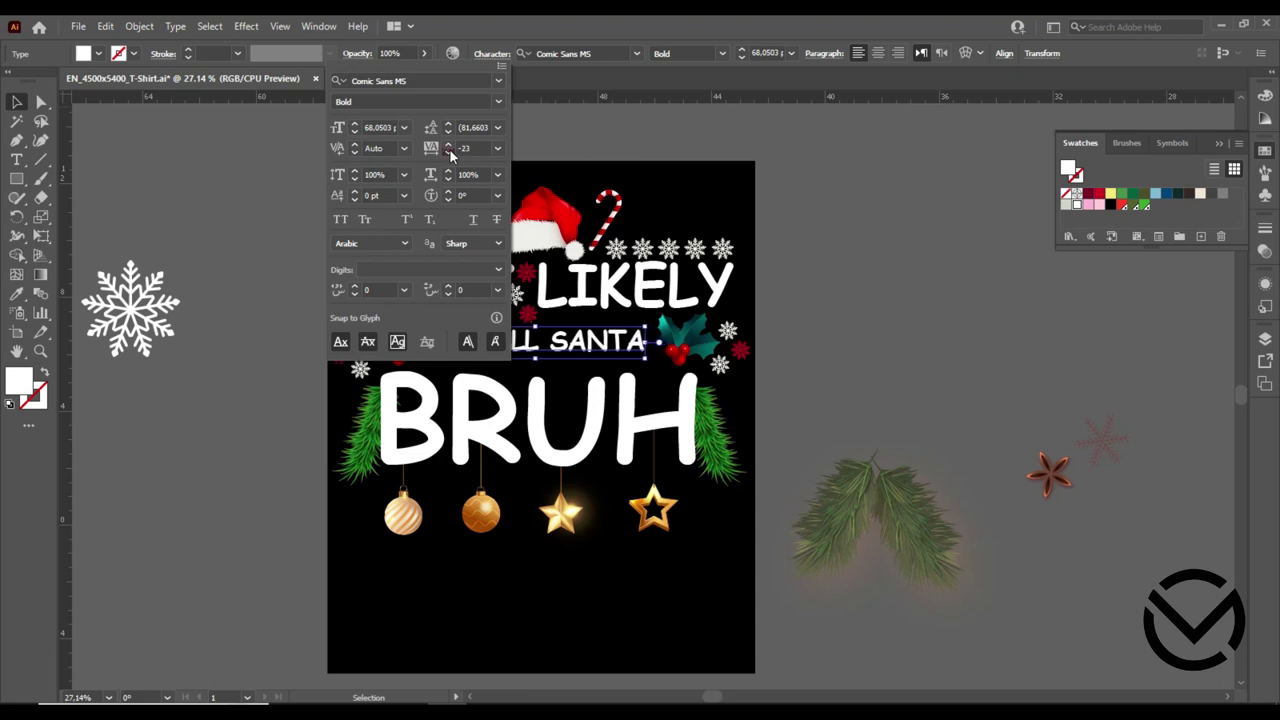
left_click(449, 148)
Shift TO CALL SANTA slightly lower, recentred above BRUH.
left_click(877, 251)
left_click_drag(597, 346, 602, 354)
left_click(830, 303)
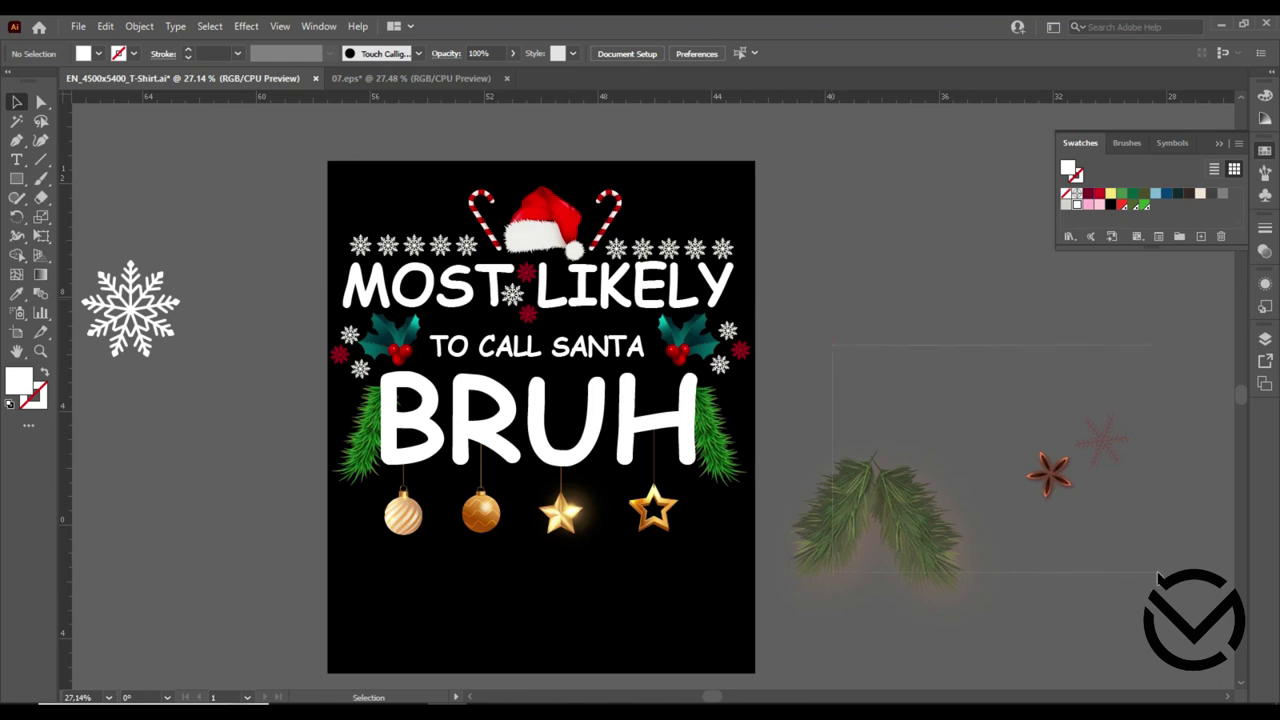
Delete the leftover branch, star group and white snowflake off the artboard.
left_click_drag(831, 344, 1159, 629)
key("Delete")
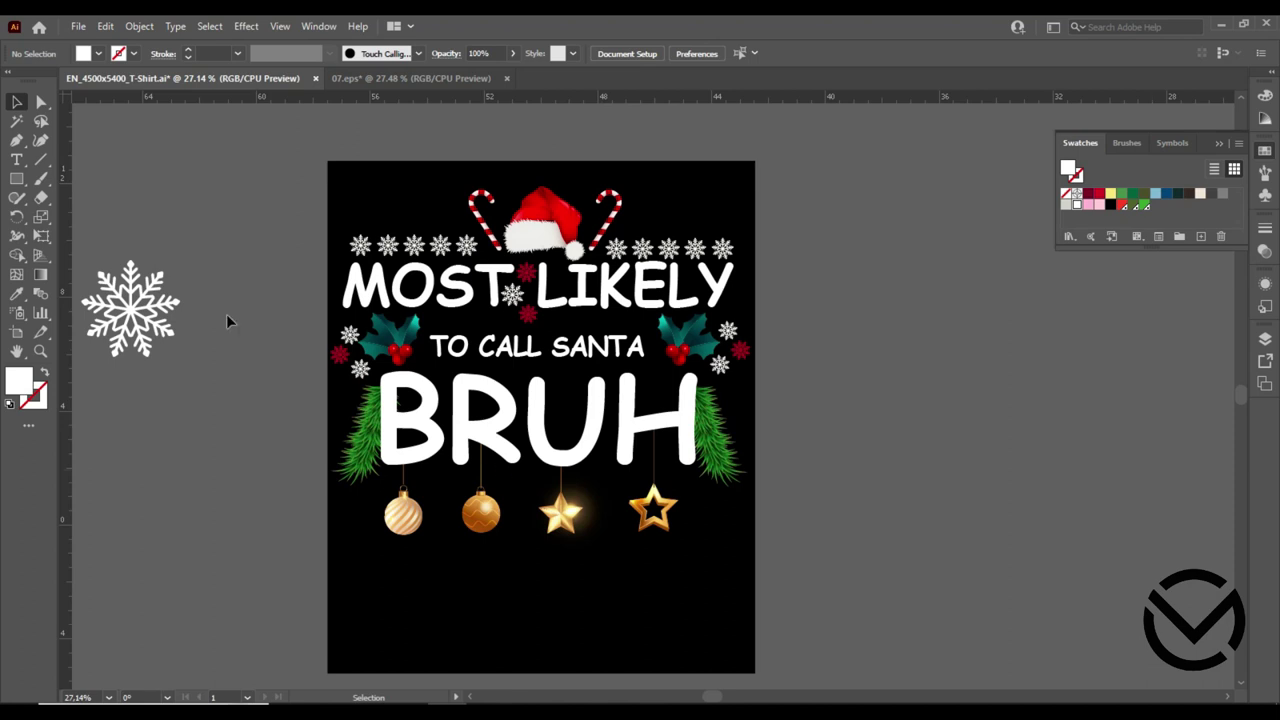
left_click_drag(174, 296, 88, 419)
key("Delete")
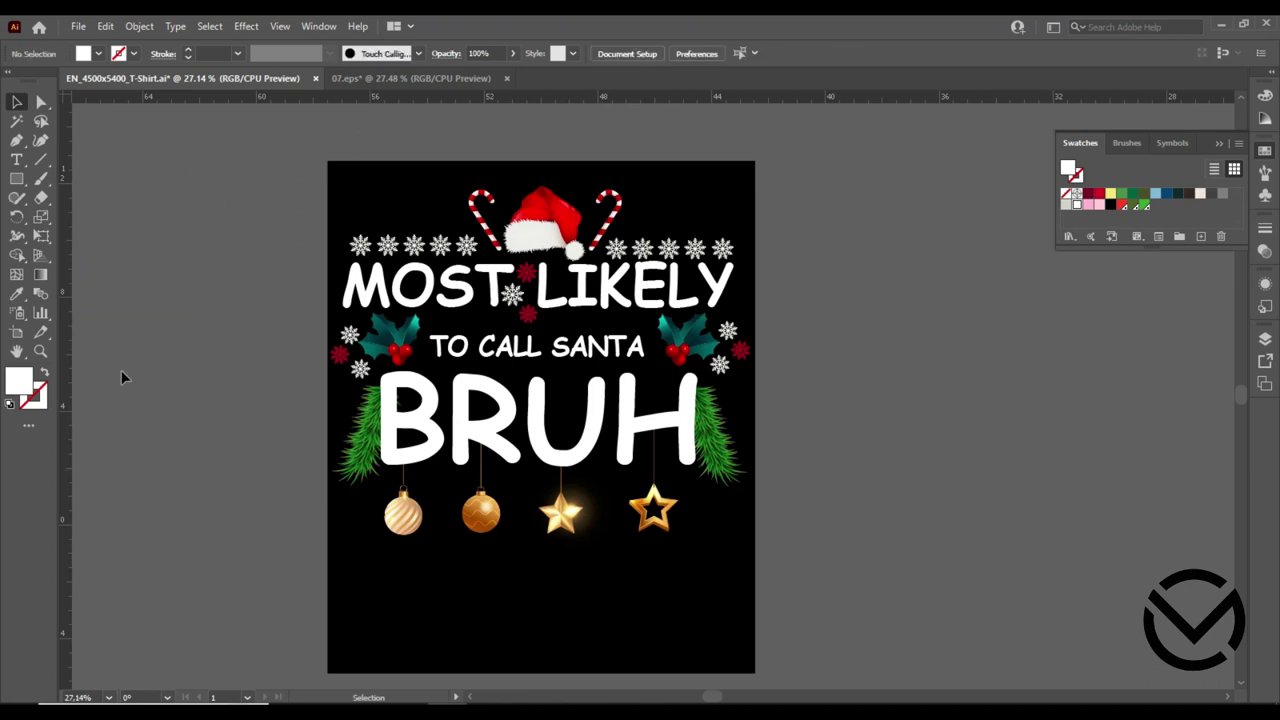
Group all the artwork and centre it horizontally and vertically on the artboard.
left_click_drag(300, 137, 763, 599)
key("ctrl+g")
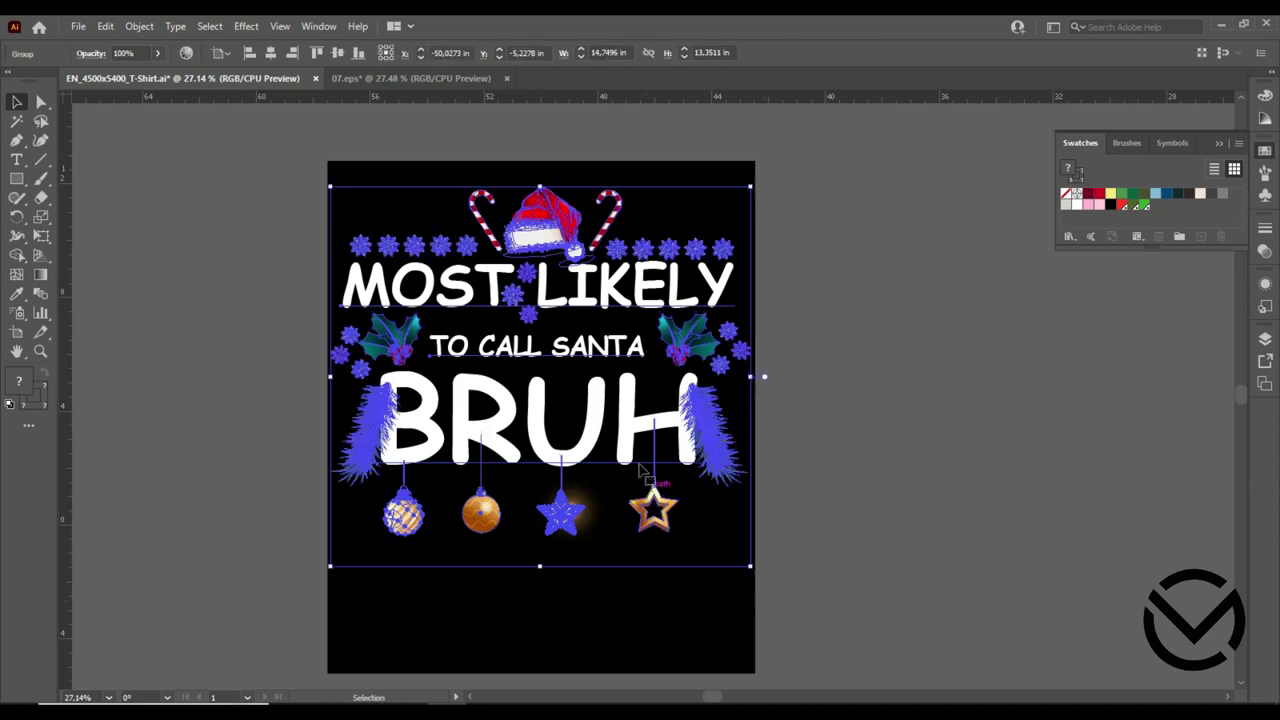
left_click(268, 53)
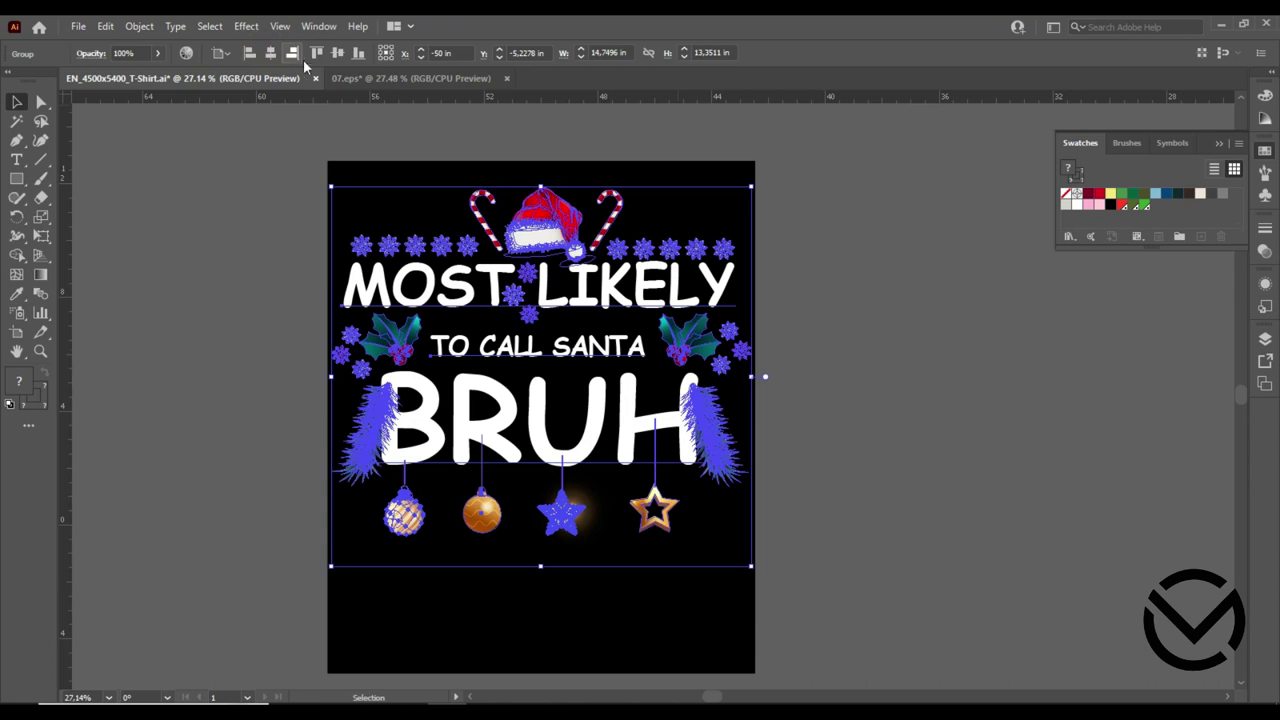
left_click(338, 52)
left_click(891, 328)
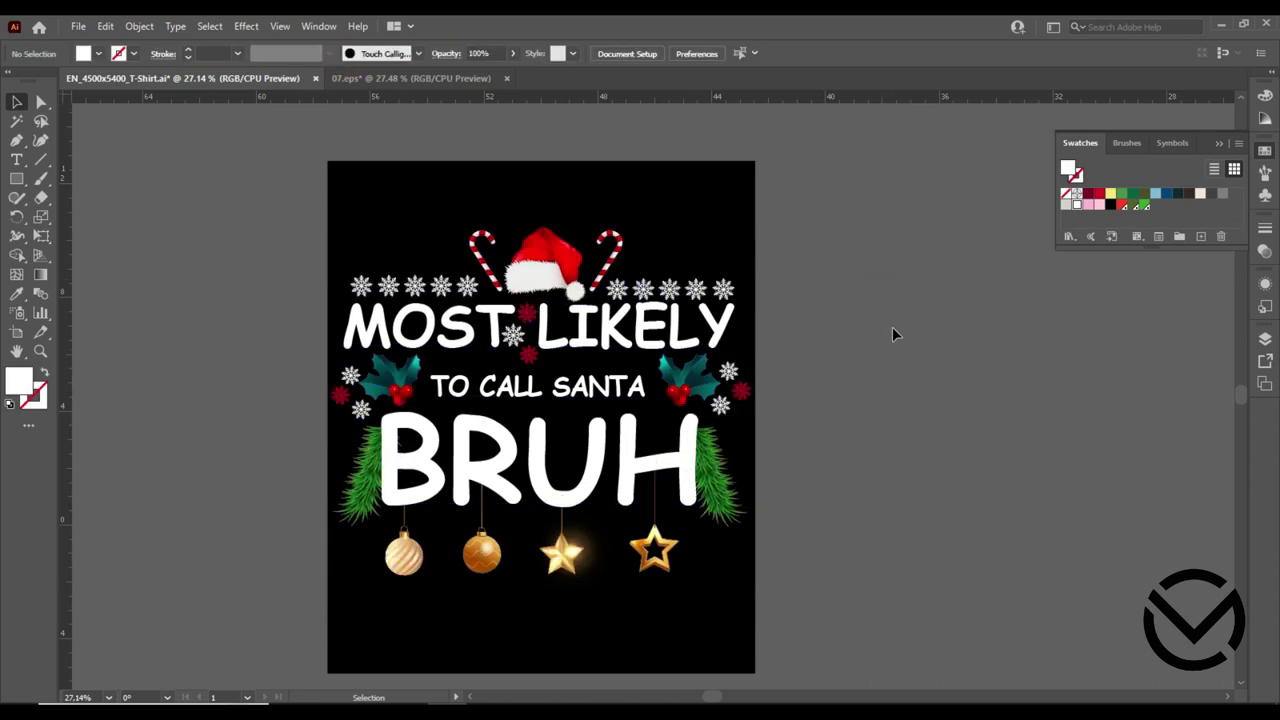